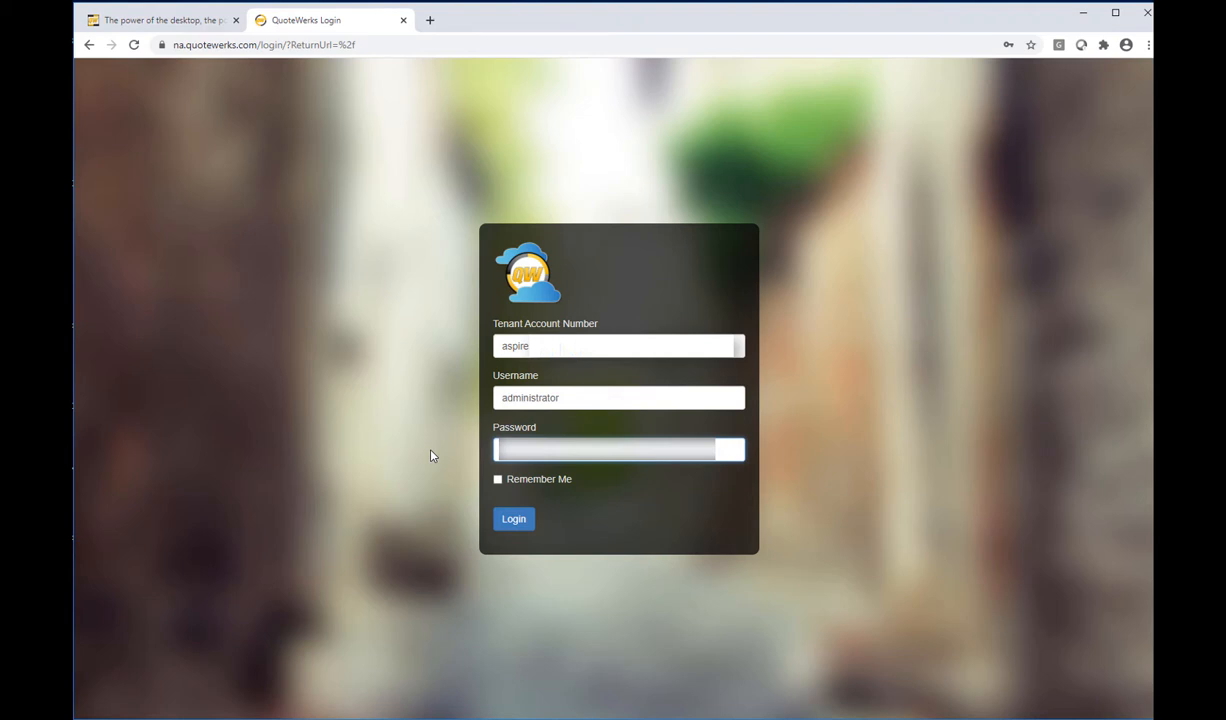
# Log in to QuoteWerks Web and wait for the Workbook home screen to load
pyautogui.click(520, 524)
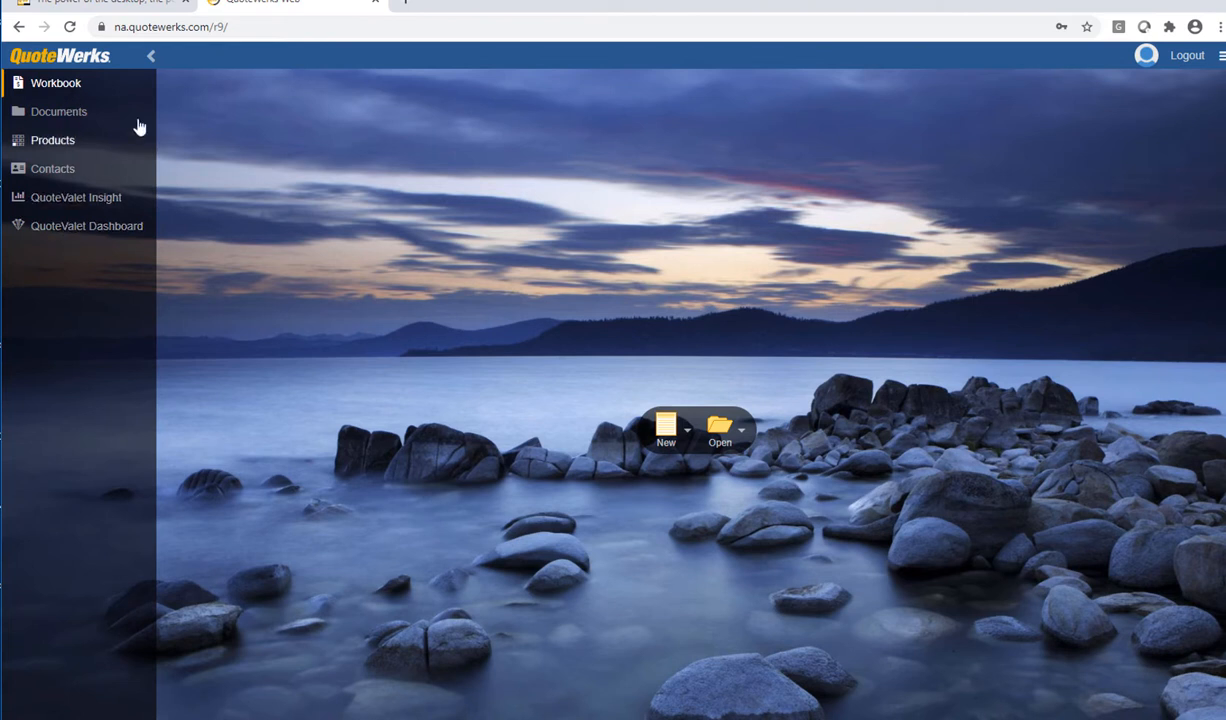
# Collapse the sidebar to icons and start a new Quote from the New dropdown
pyautogui.click(150, 60)
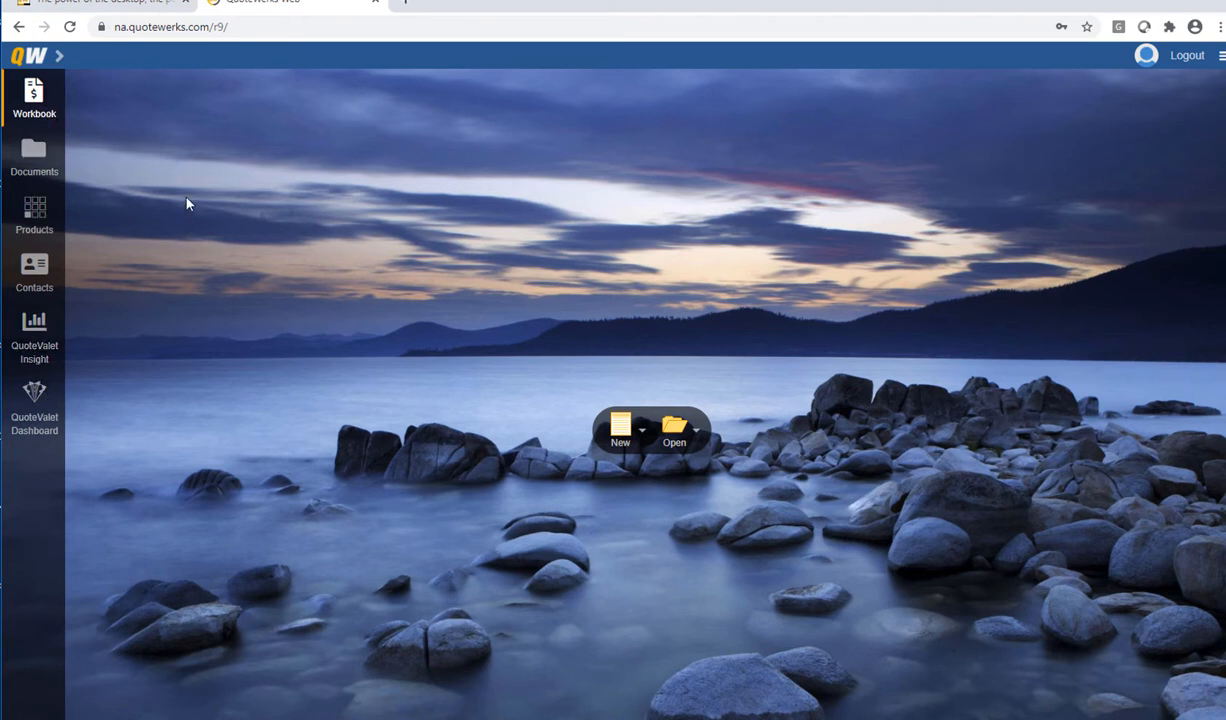
pyautogui.click(642, 433)
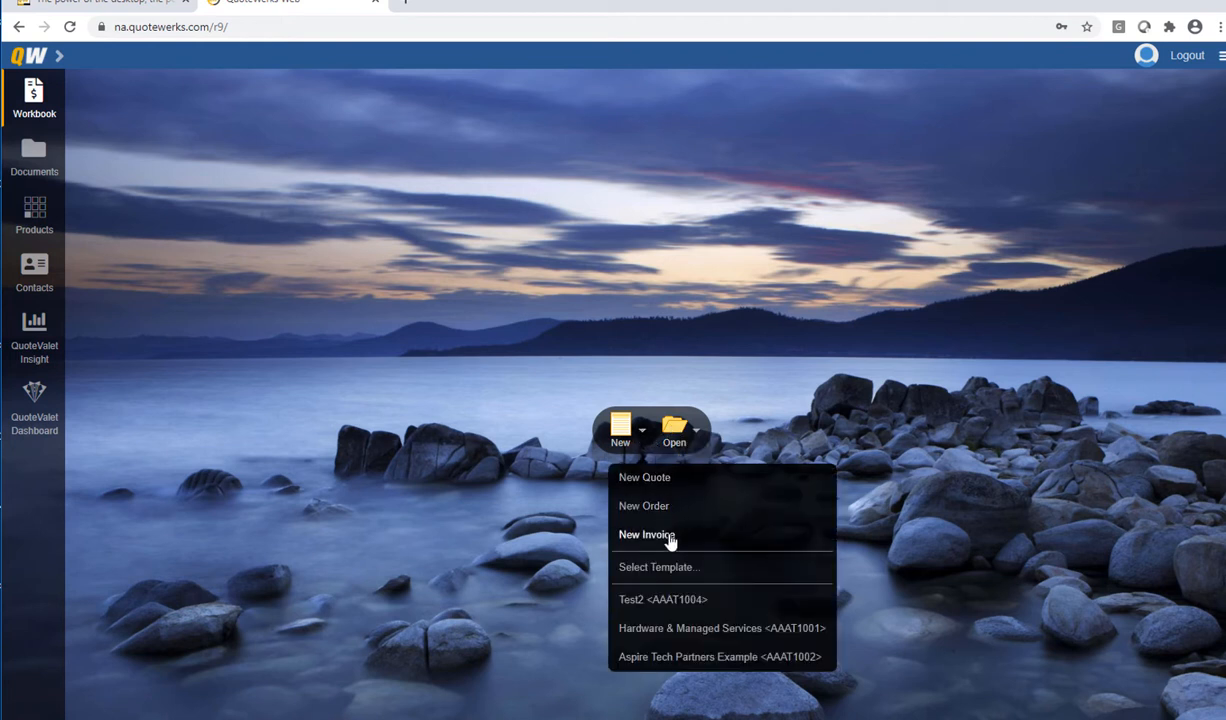
pyautogui.click(757, 438)
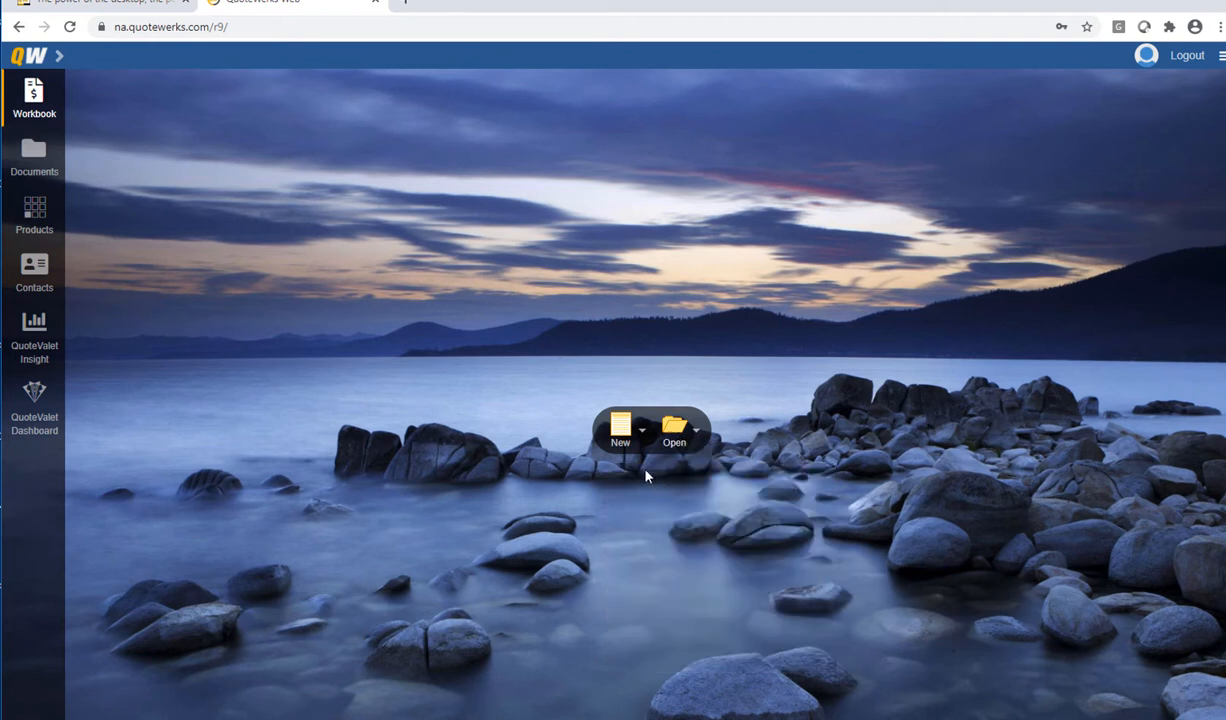
pyautogui.click(643, 441)
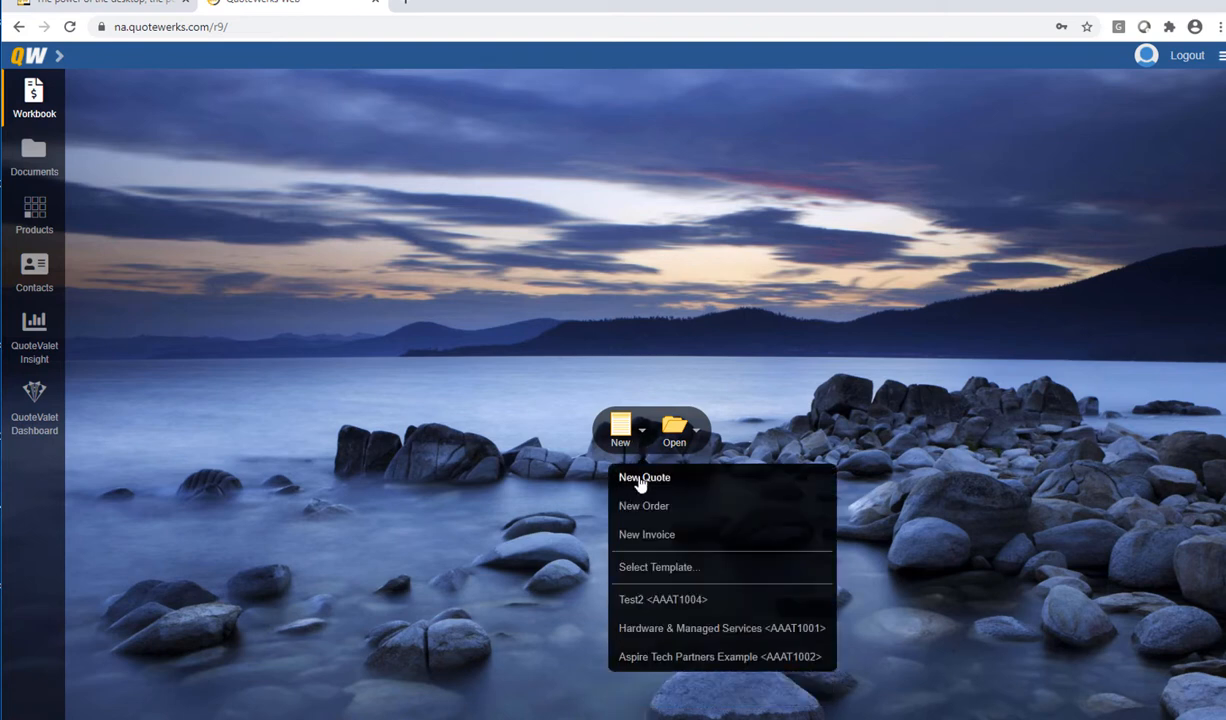
pyautogui.click(676, 487)
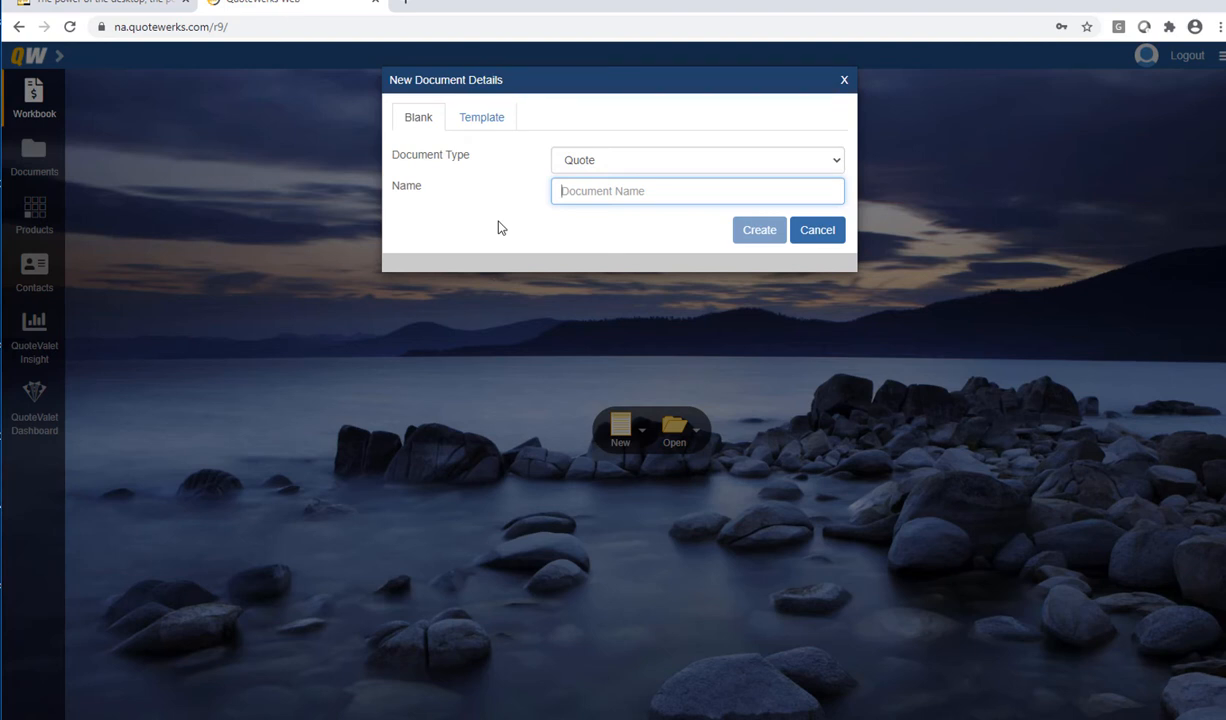
# Name the new quote 'KaseyaExample' and create it
pyautogui.write('Kaseya')
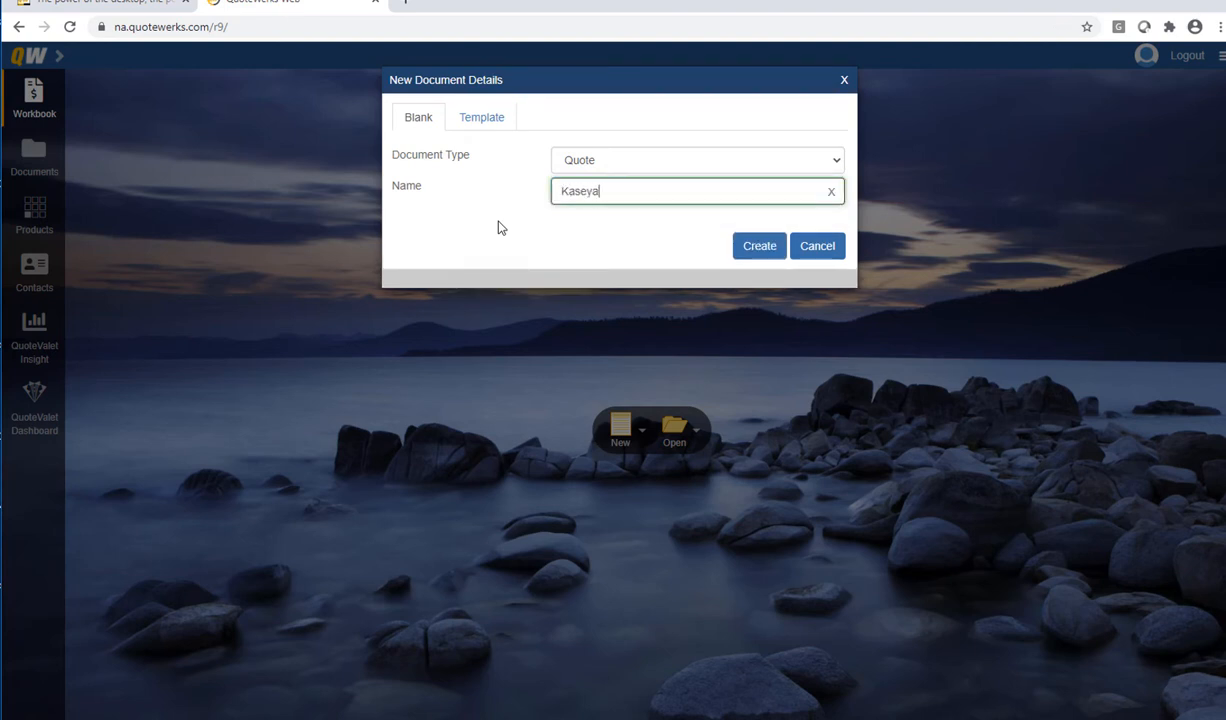
pyautogui.write('Example')
pyautogui.click(745, 249)
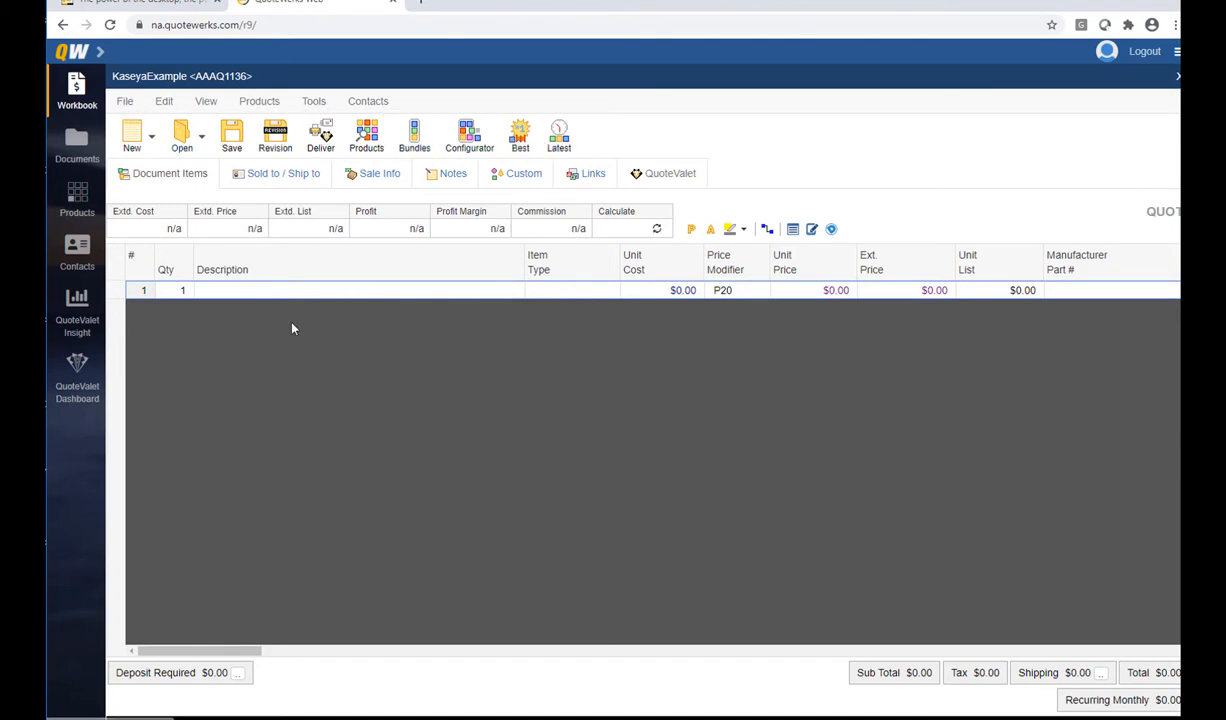
pyautogui.click(80, 138)
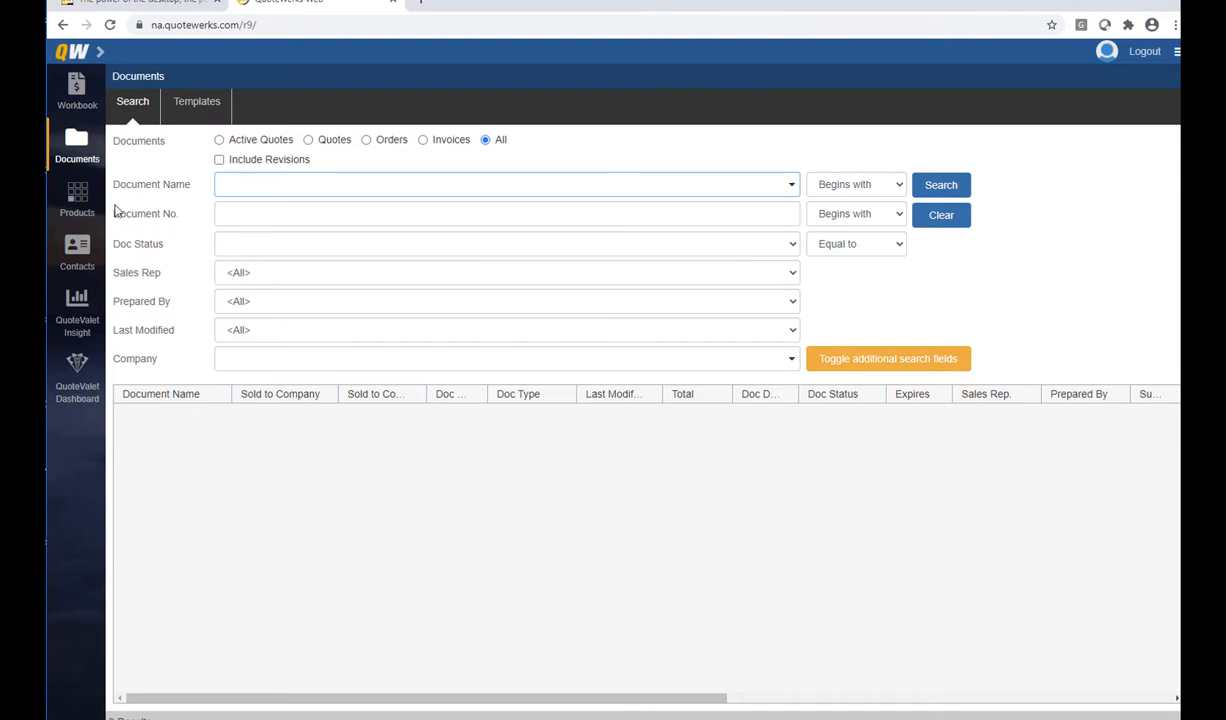
pyautogui.click(78, 198)
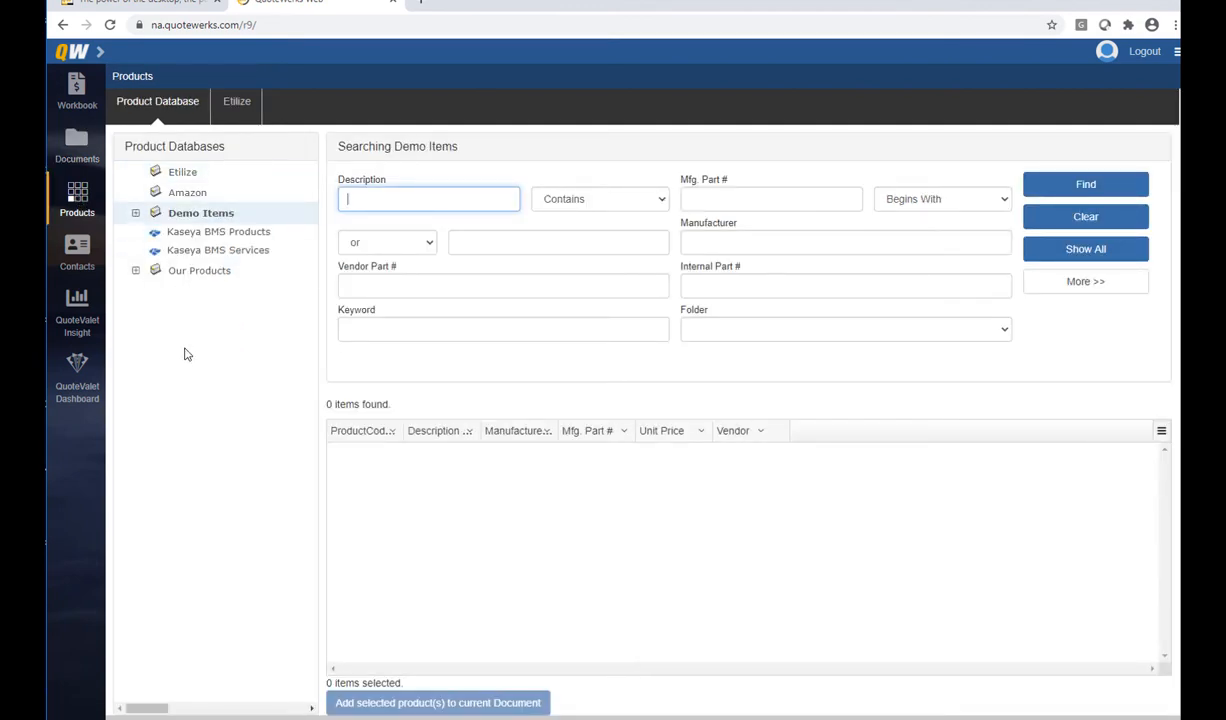
pyautogui.click(80, 248)
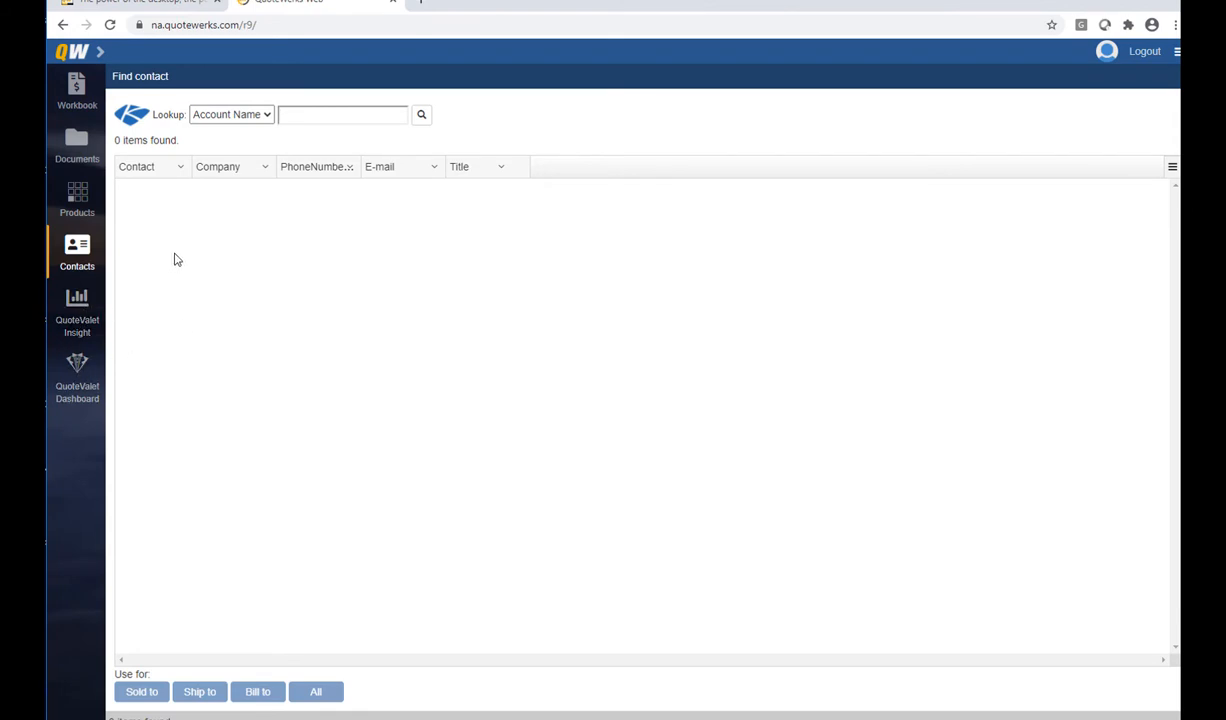
pyautogui.click(76, 90)
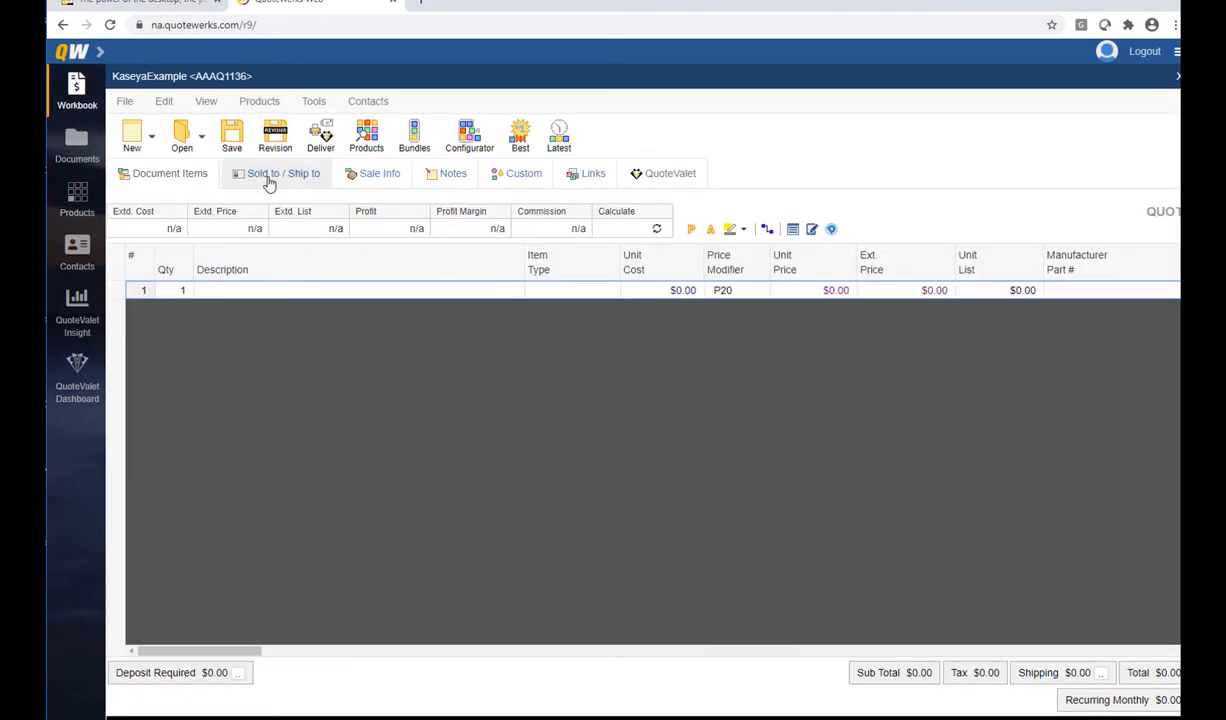
# Search contacts by Account Name for 'aspire' and select the Aspire Technologies contact
pyautogui.click(268, 180)
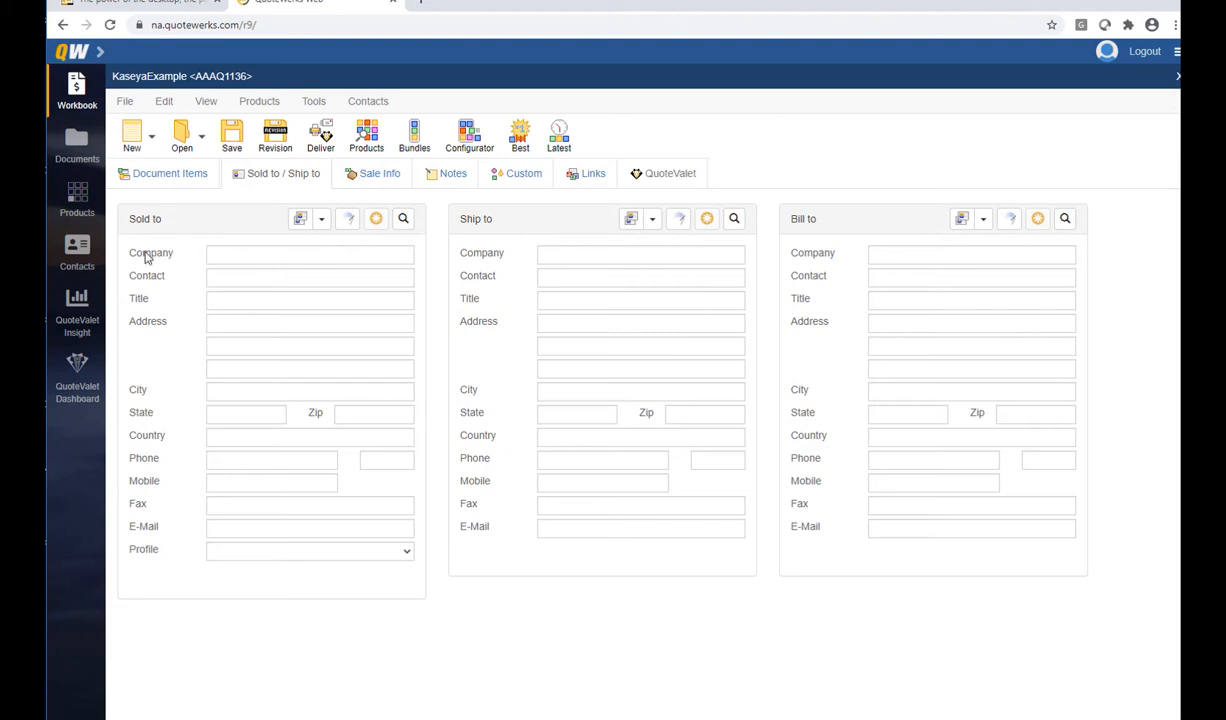
pyautogui.click(78, 250)
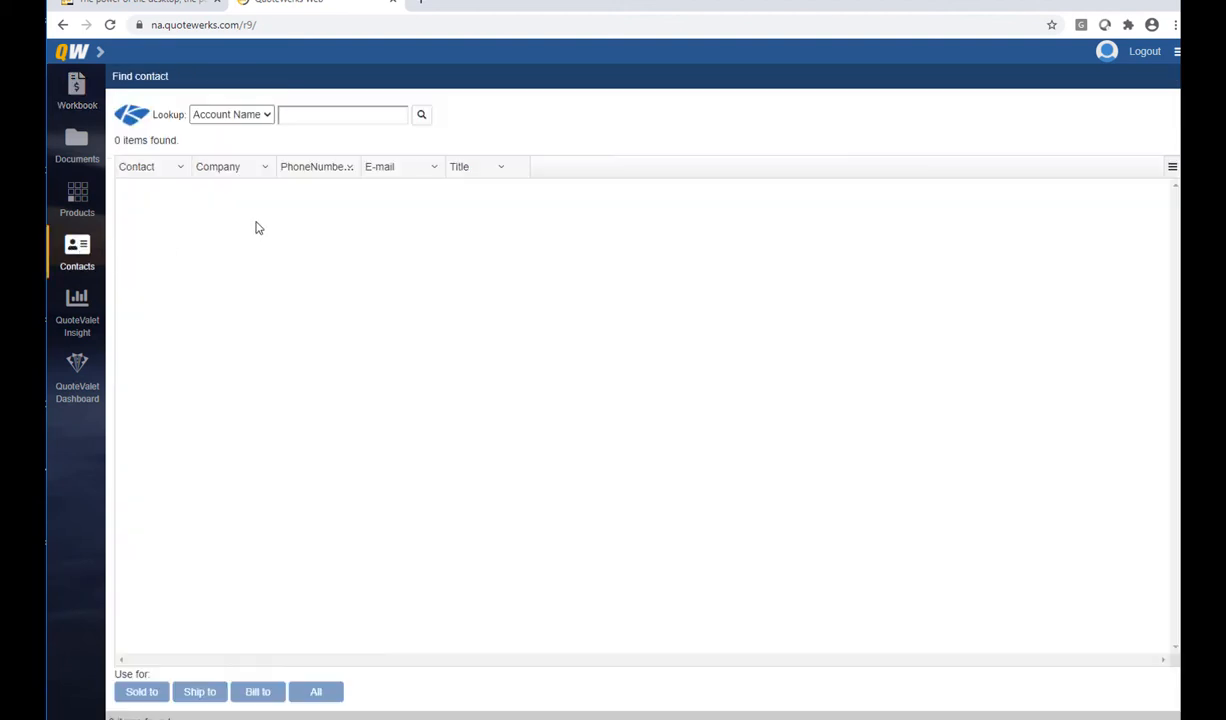
pyautogui.click(265, 118)
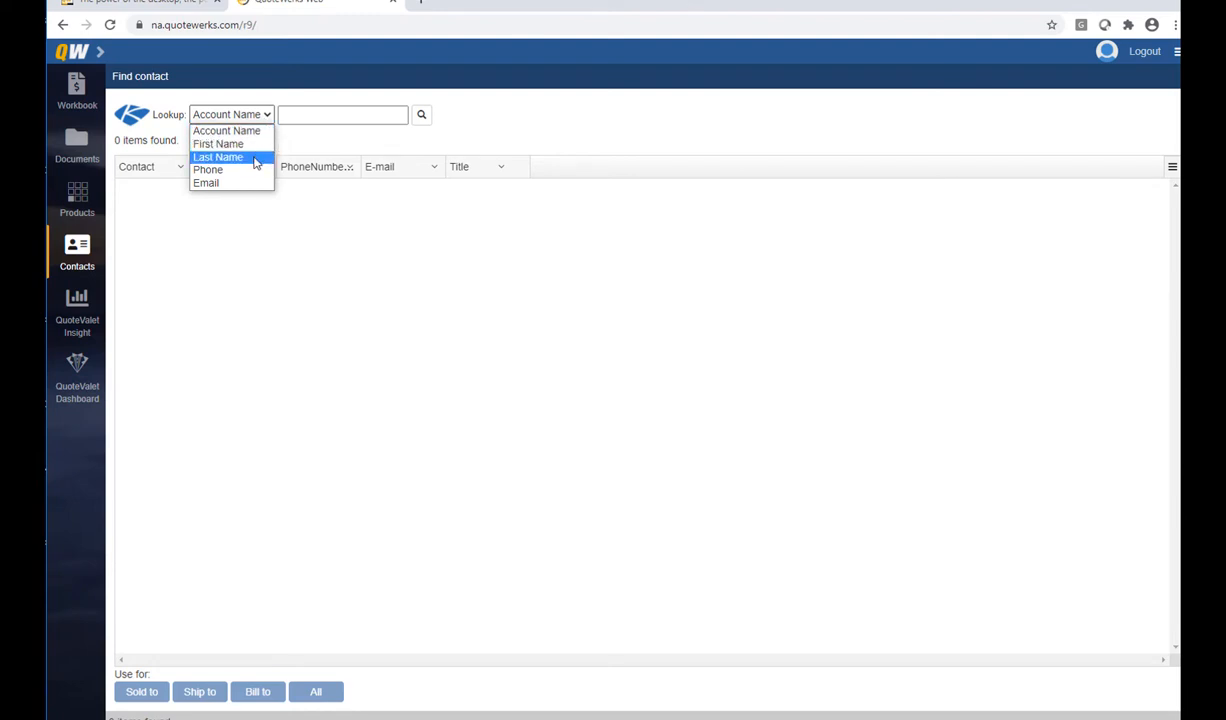
pyautogui.click(257, 131)
pyautogui.click(283, 118)
pyautogui.write('aspire')
pyautogui.click(423, 116)
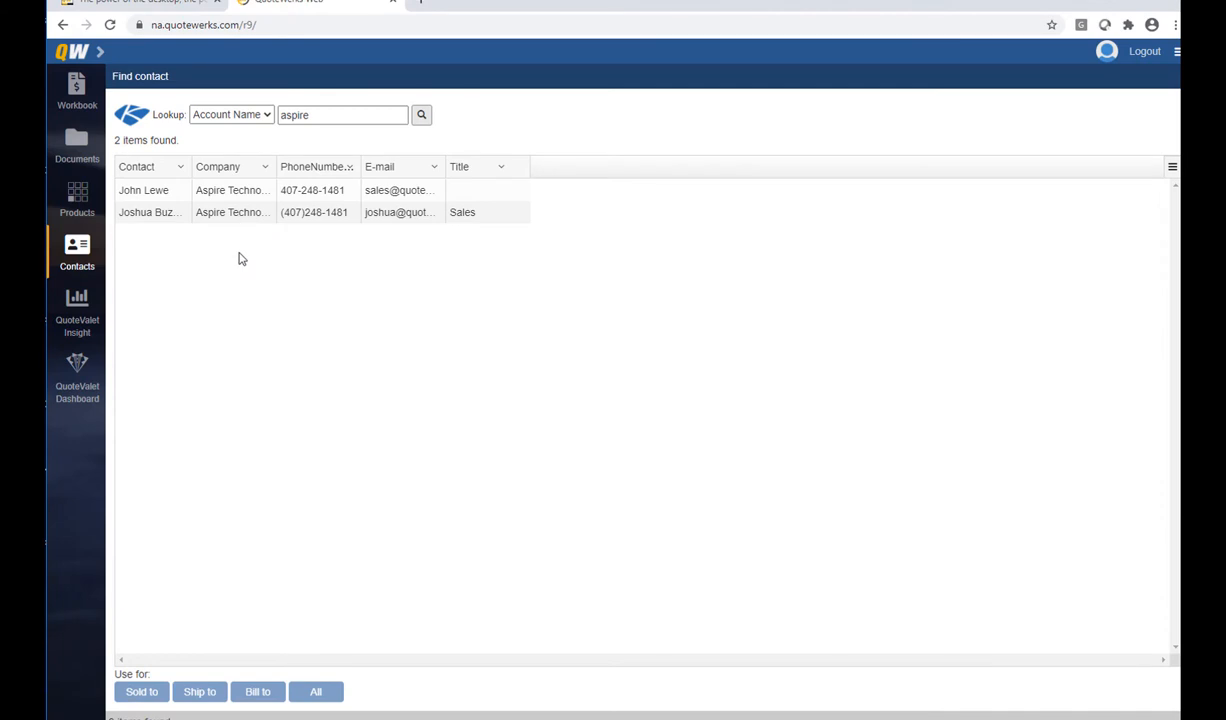
pyautogui.click(225, 190)
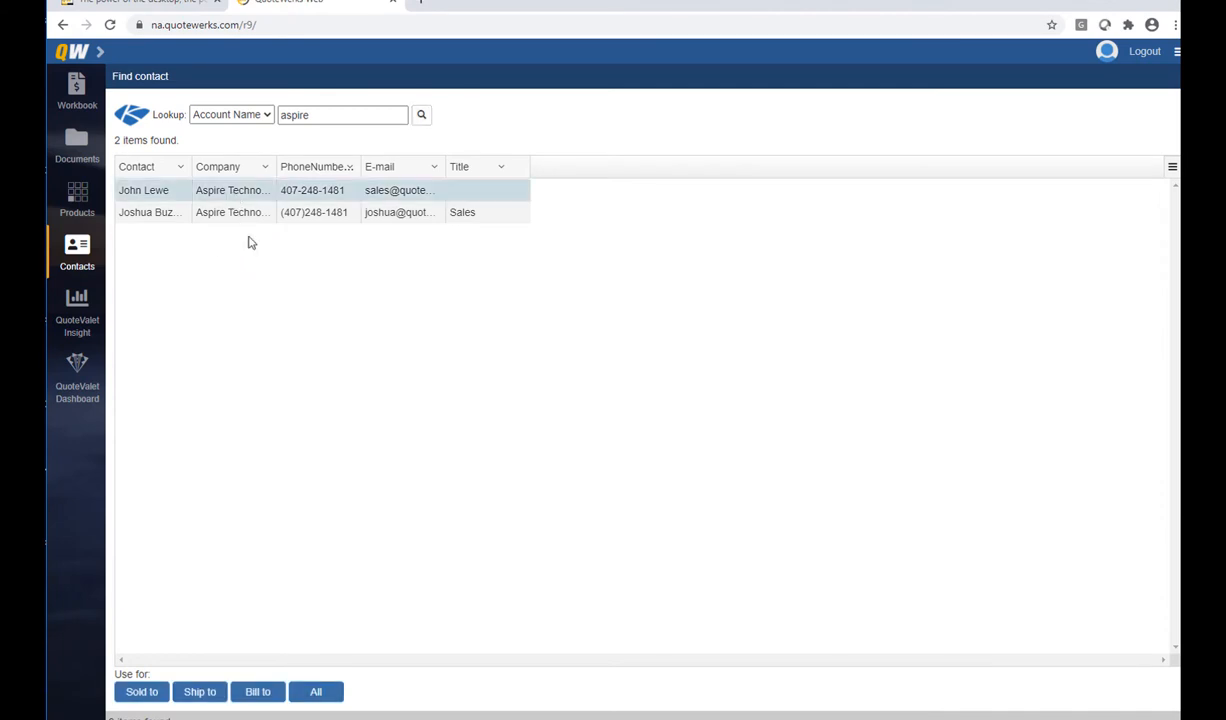
# Apply the contact to Sold to, Ship to and Bill to, accepting each suggested address
pyautogui.click(337, 699)
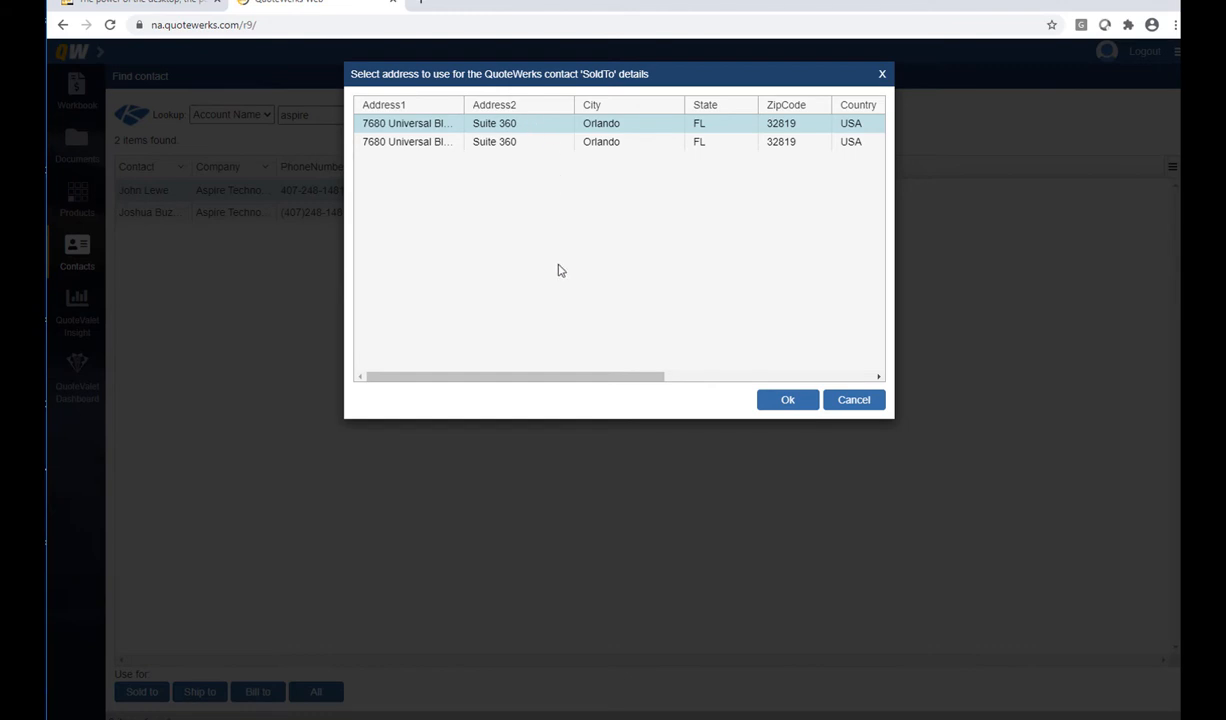
pyautogui.click(801, 404)
pyautogui.click(803, 402)
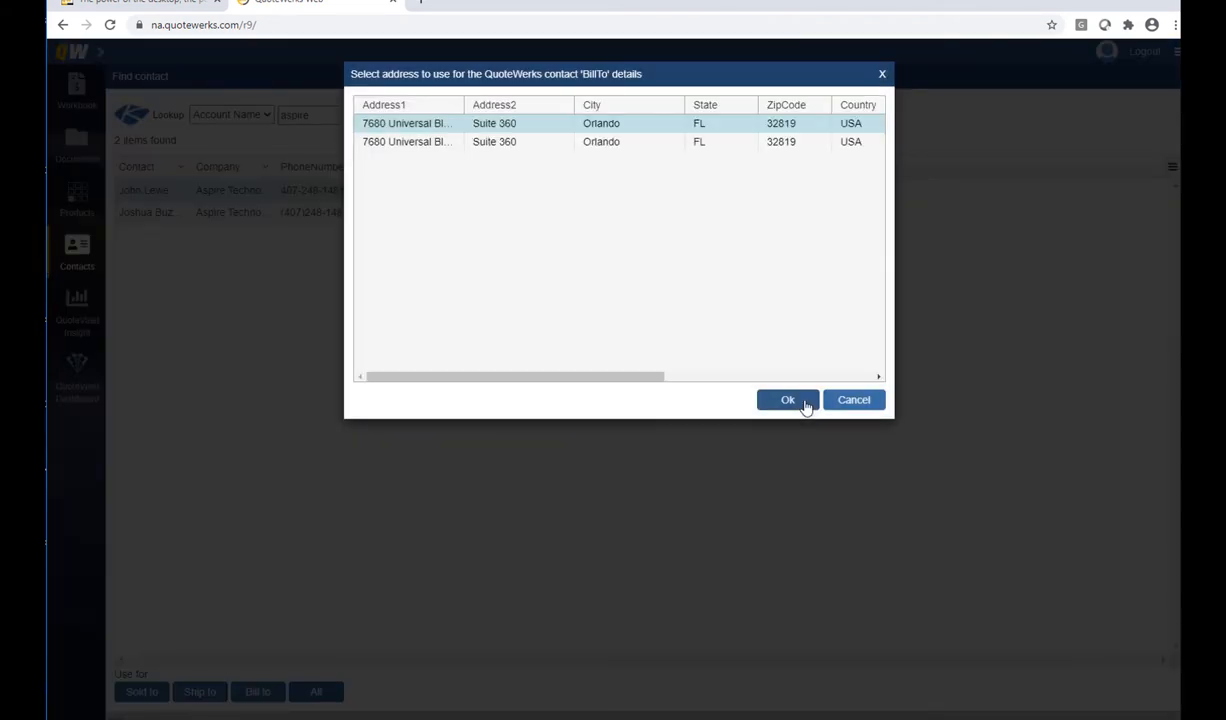
pyautogui.click(804, 402)
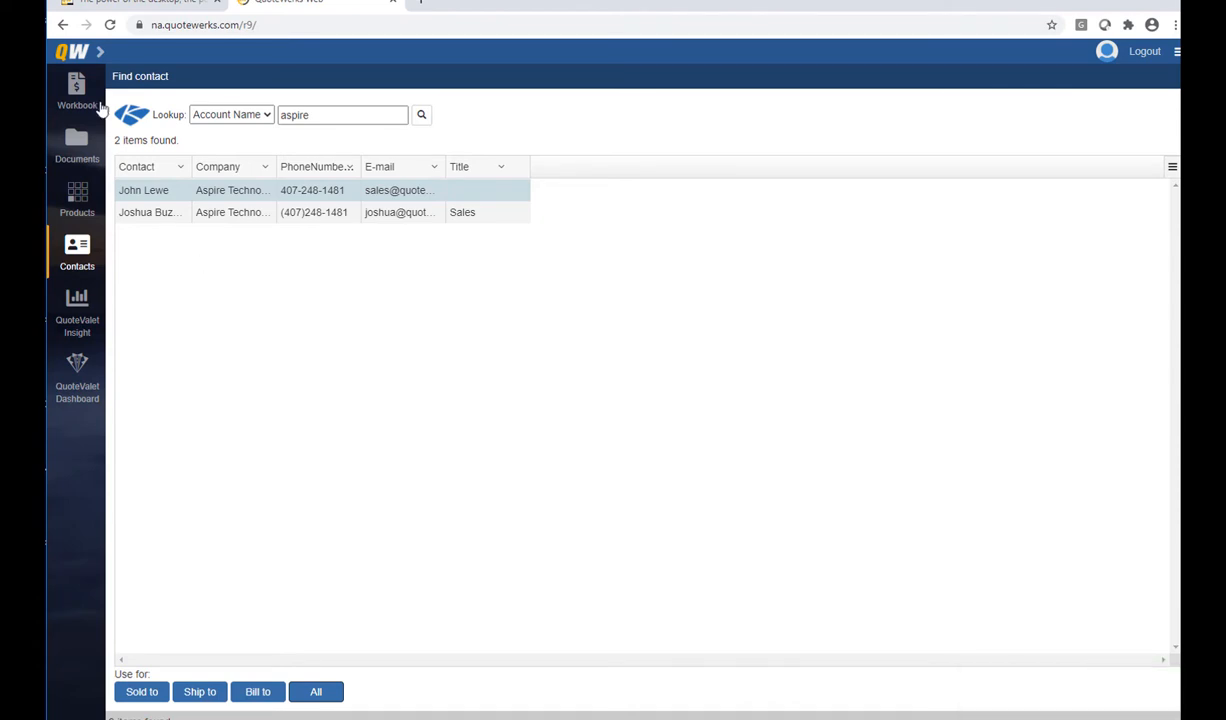
pyautogui.click(80, 92)
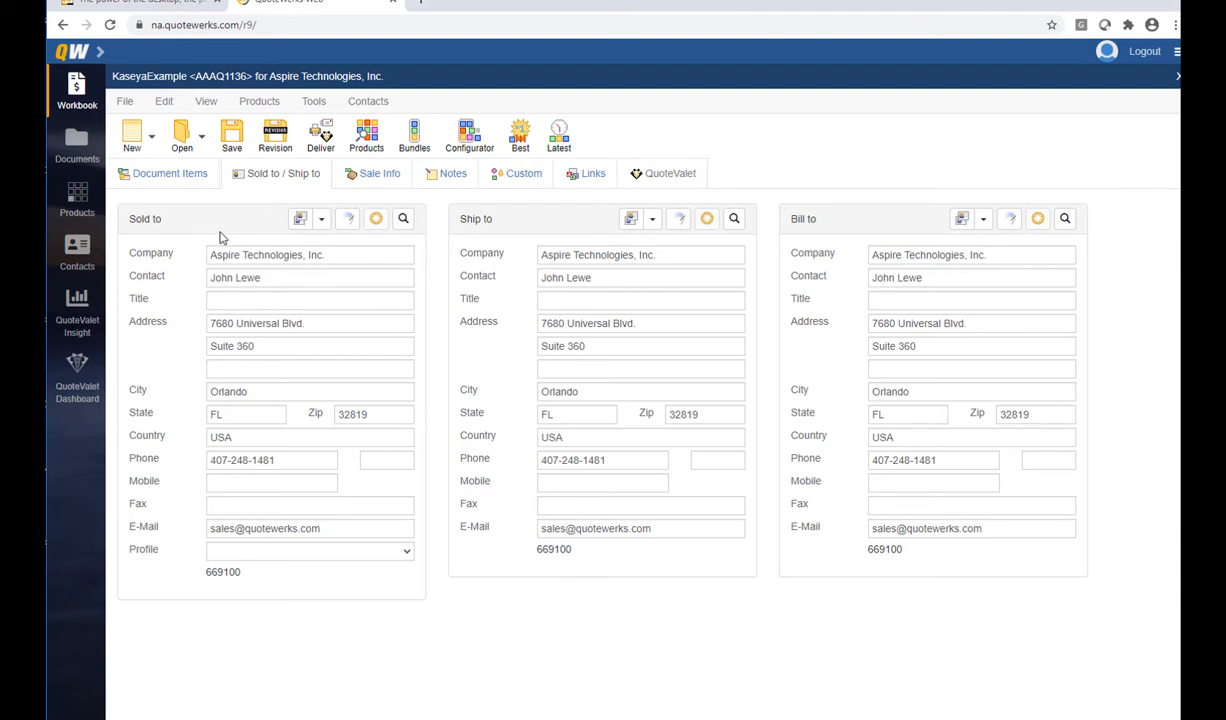
pyautogui.click(172, 180)
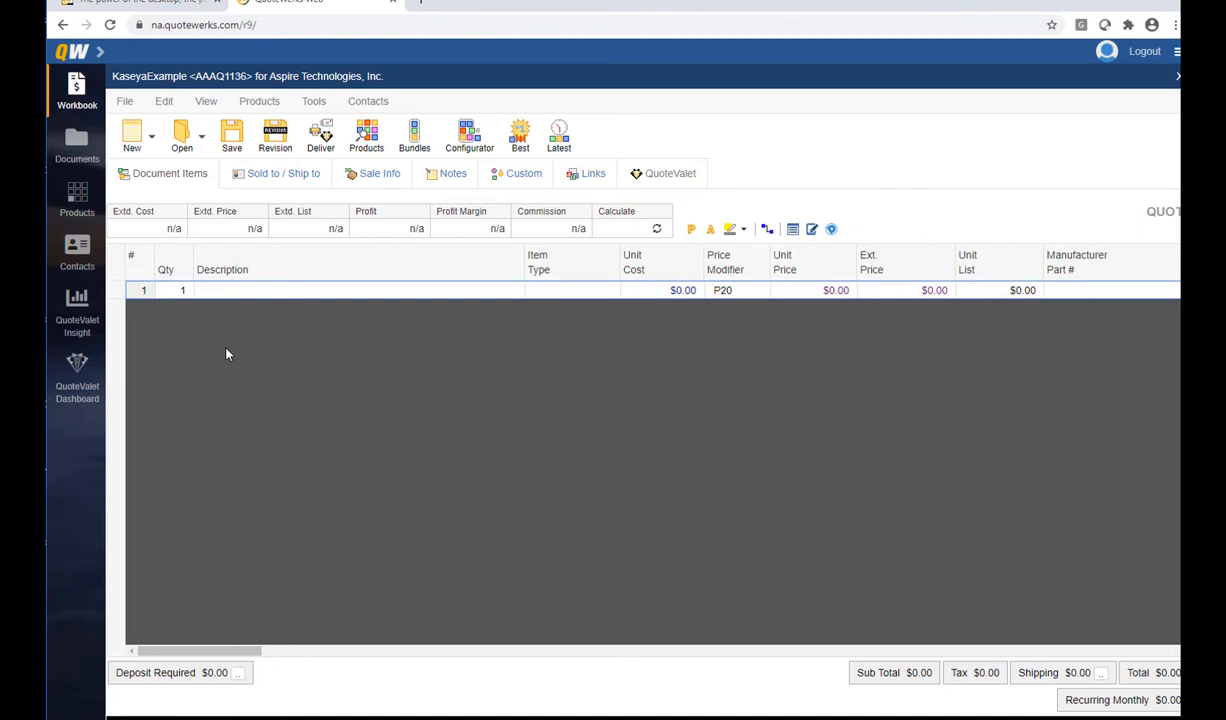
# Insert 'Hardware:' and 'Services:' section headers at the top of the items list
pyautogui.rightClick(119, 289)
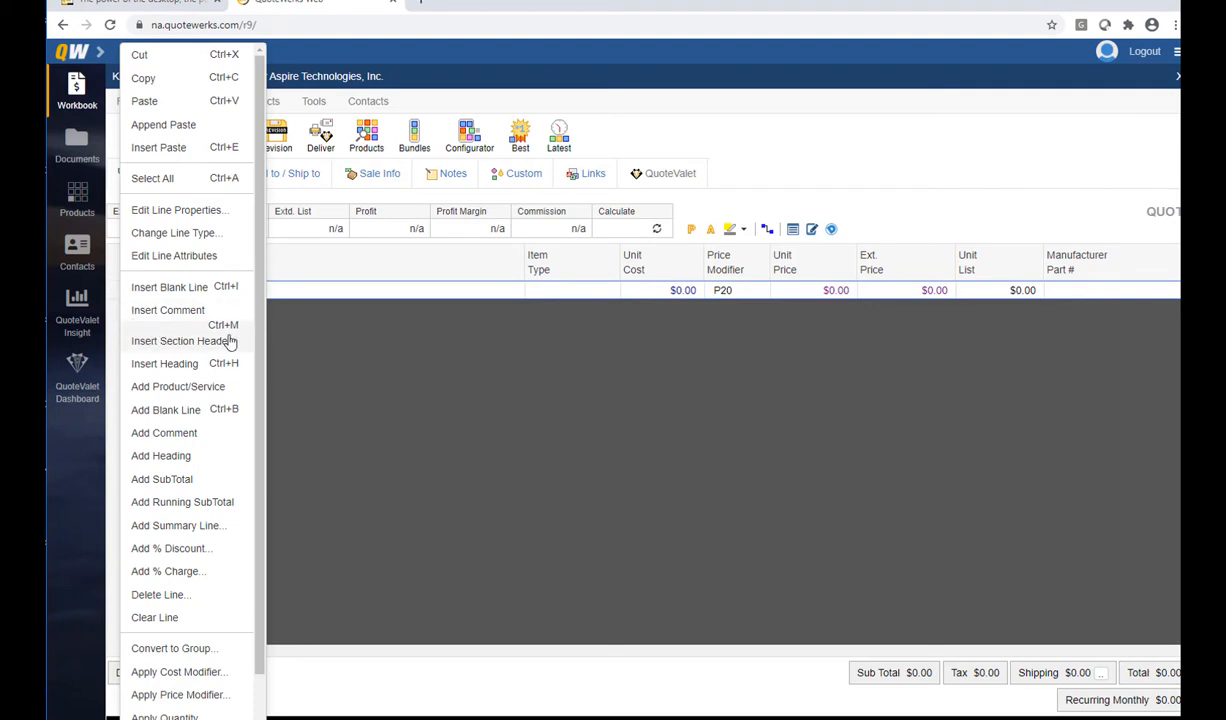
pyautogui.click(182, 341)
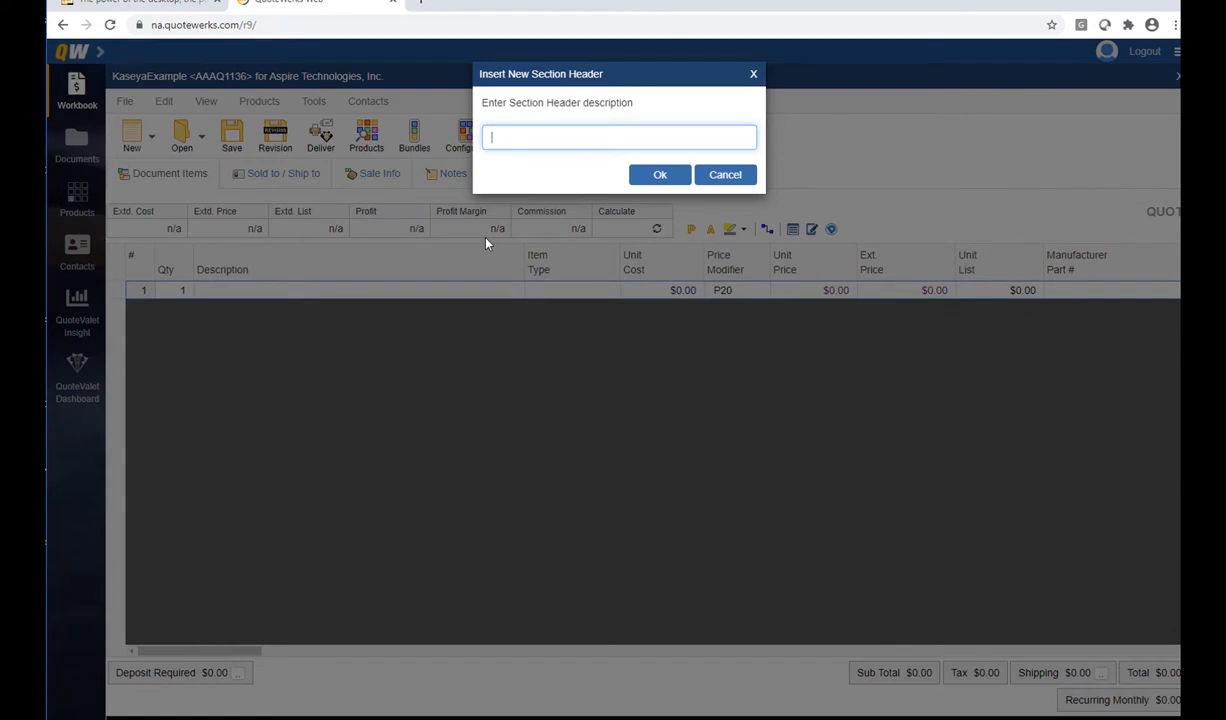
pyautogui.write('ware:')
pyautogui.click(665, 177)
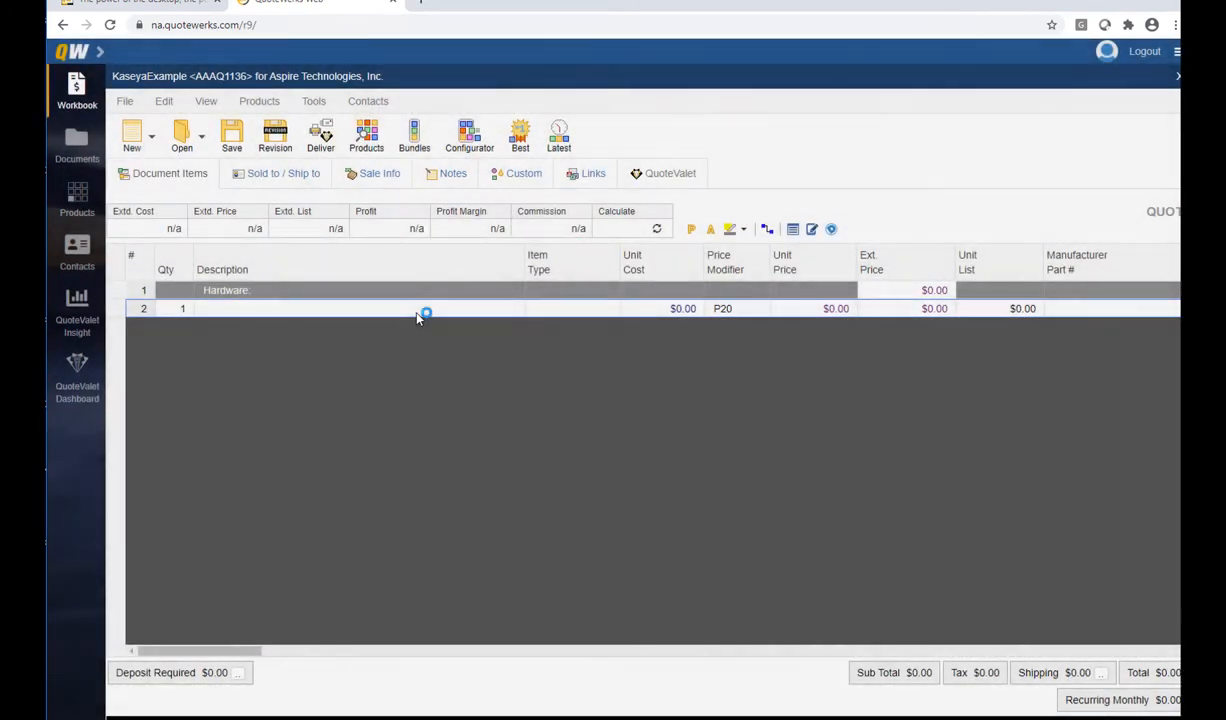
pyautogui.rightClick(120, 308)
pyautogui.click(165, 341)
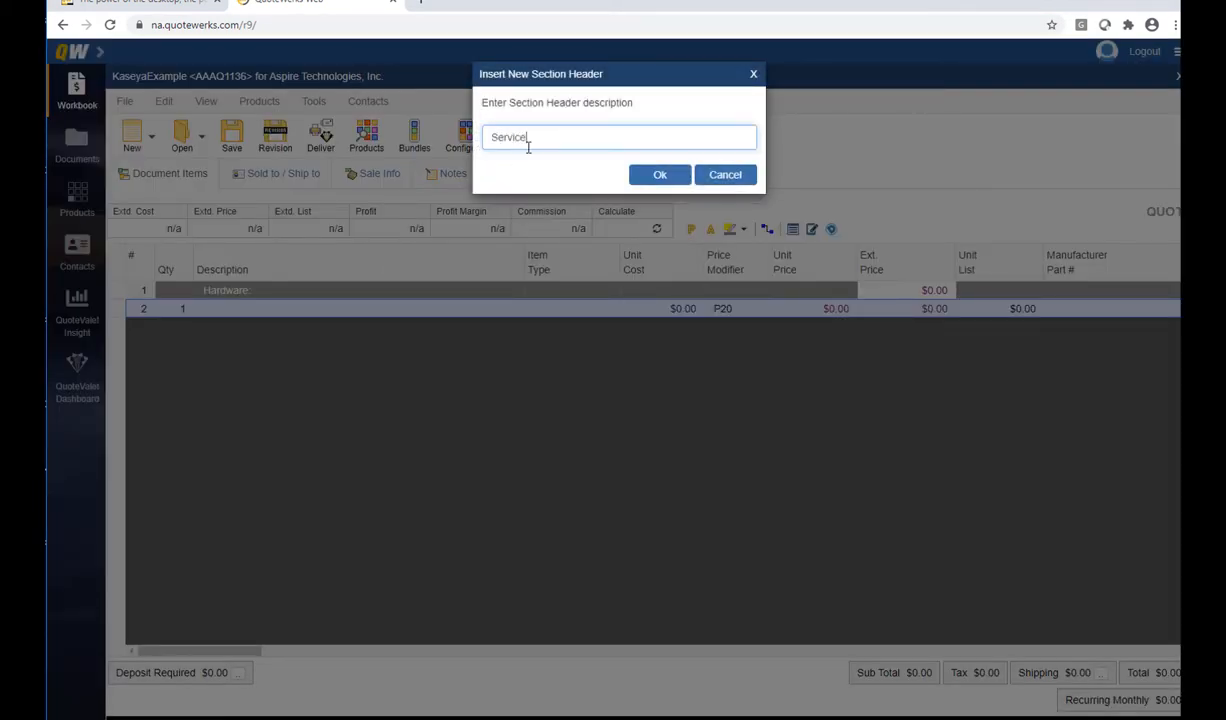
pyautogui.click(659, 175)
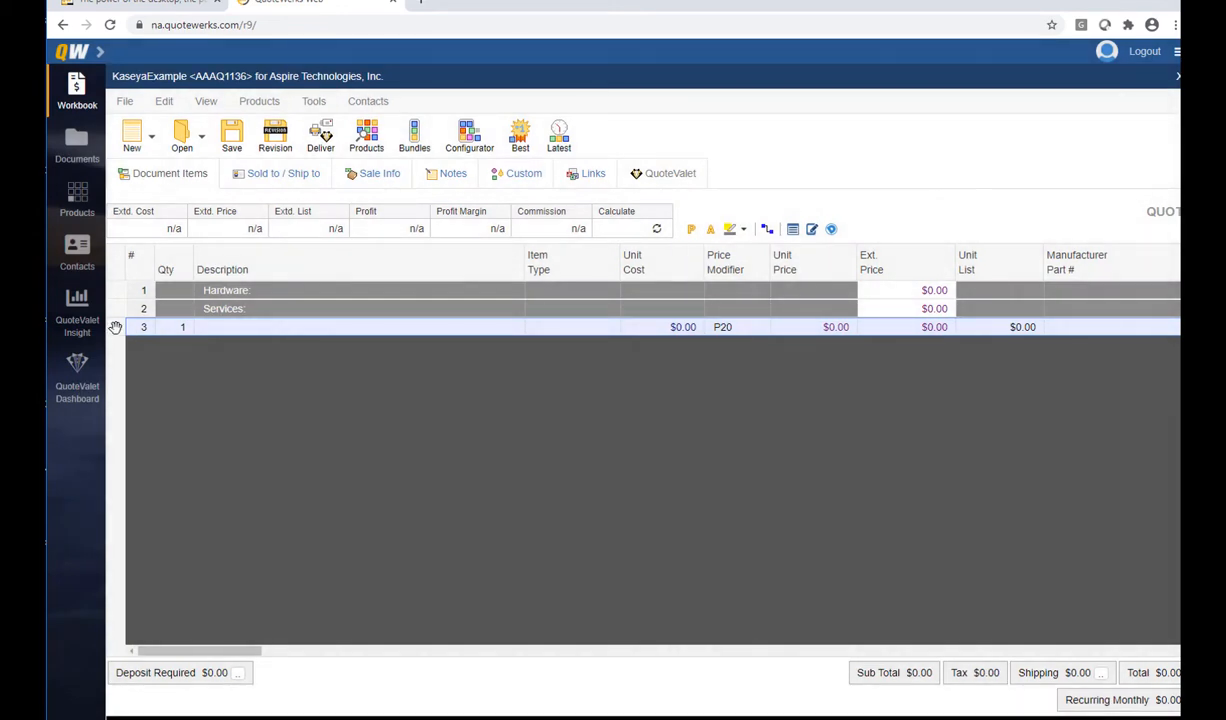
# Insert an 'Optional Items' section header at row 3
pyautogui.rightClick(115, 328)
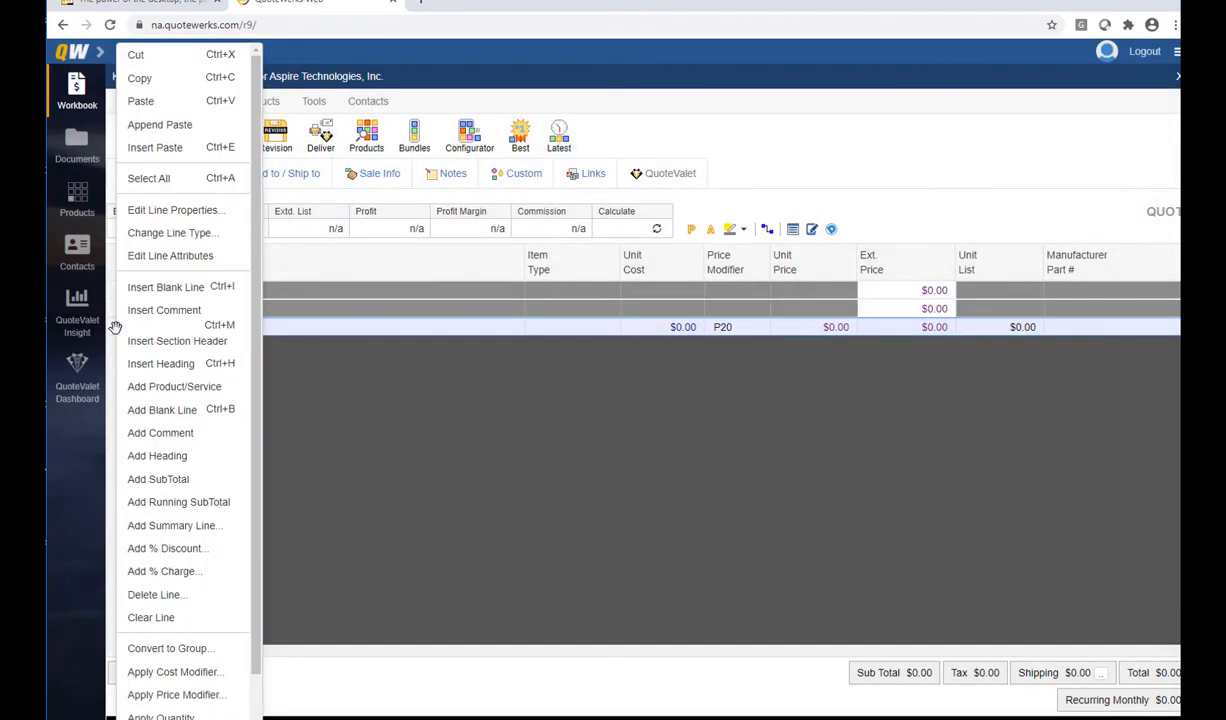
pyautogui.click(172, 334)
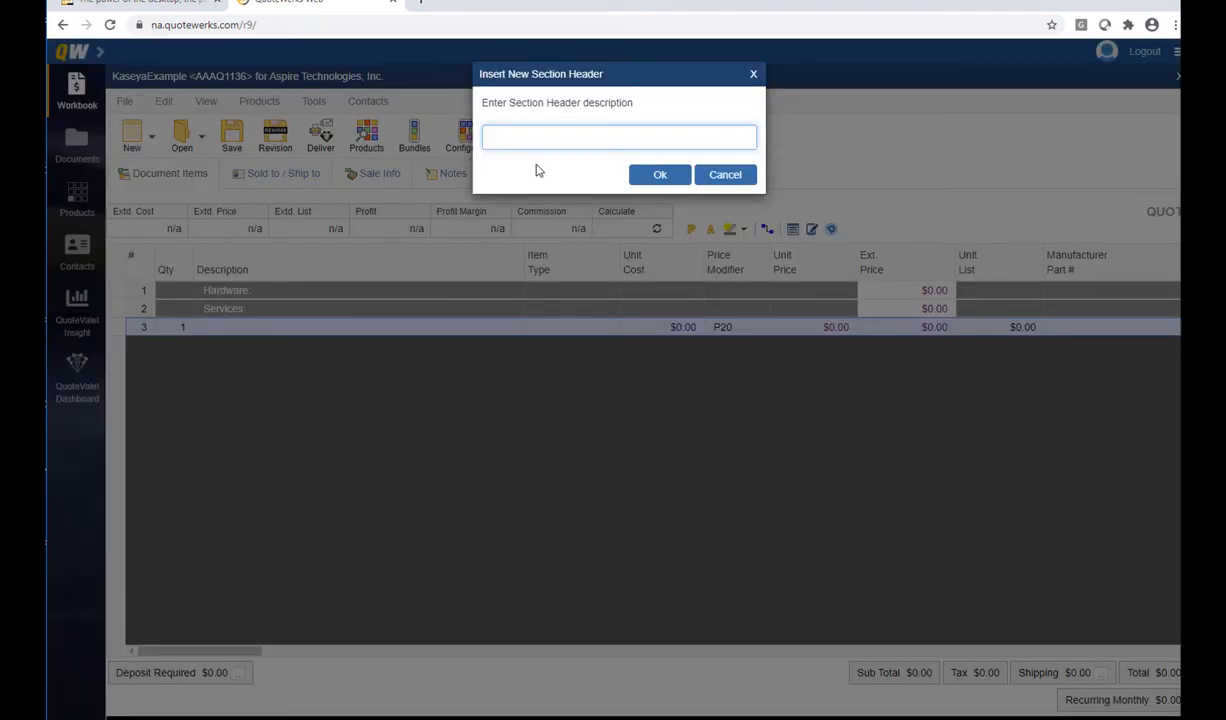
pyautogui.write('Optional ITems:')
pyautogui.click(648, 175)
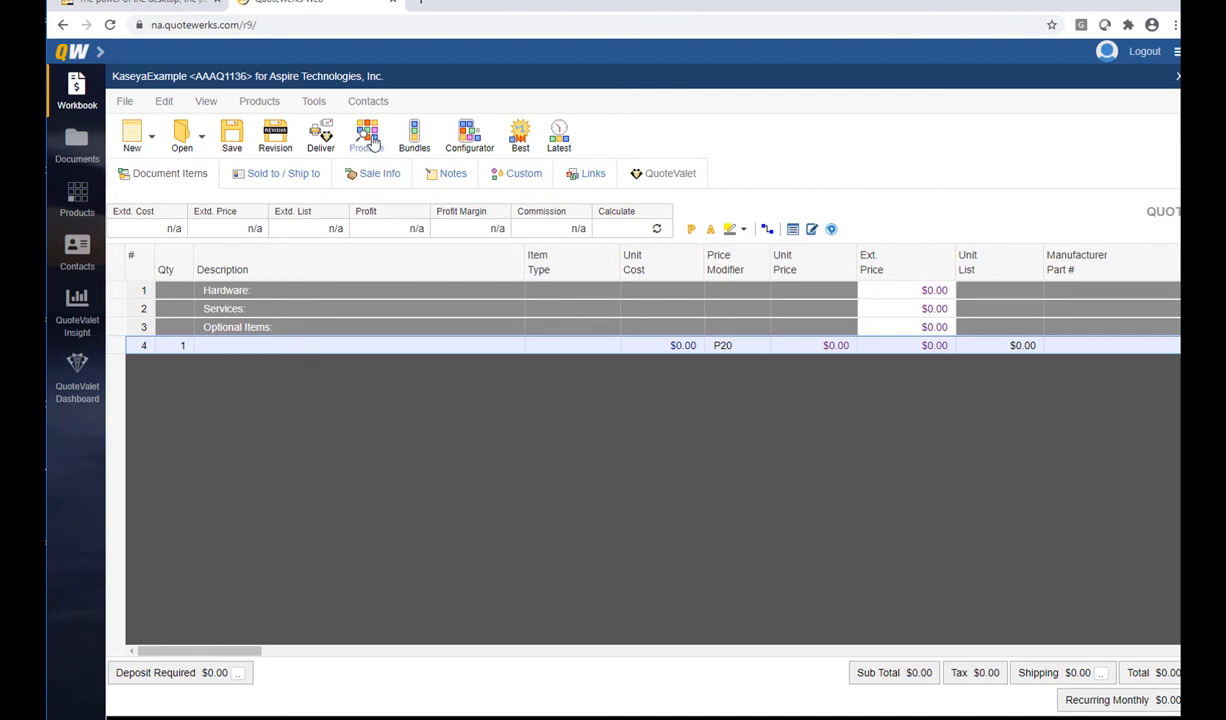
# Search the Kaseya BMS Products database for 'cisco'
pyautogui.click(268, 103)
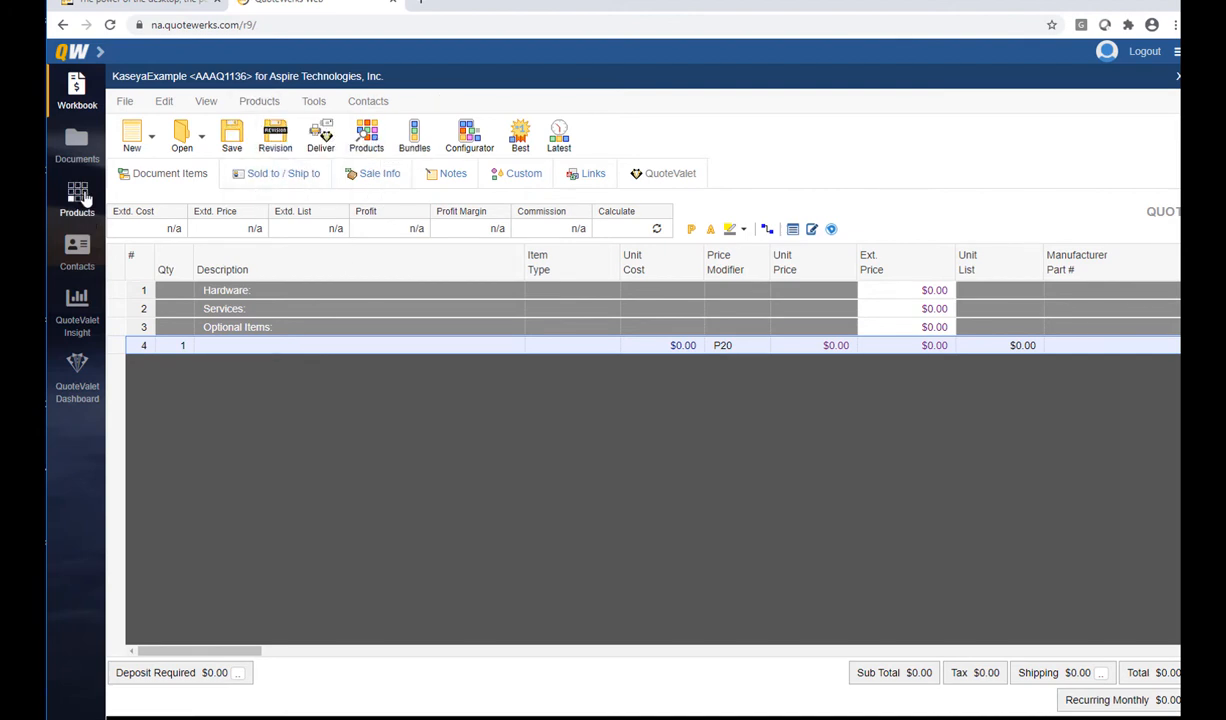
pyautogui.click(84, 199)
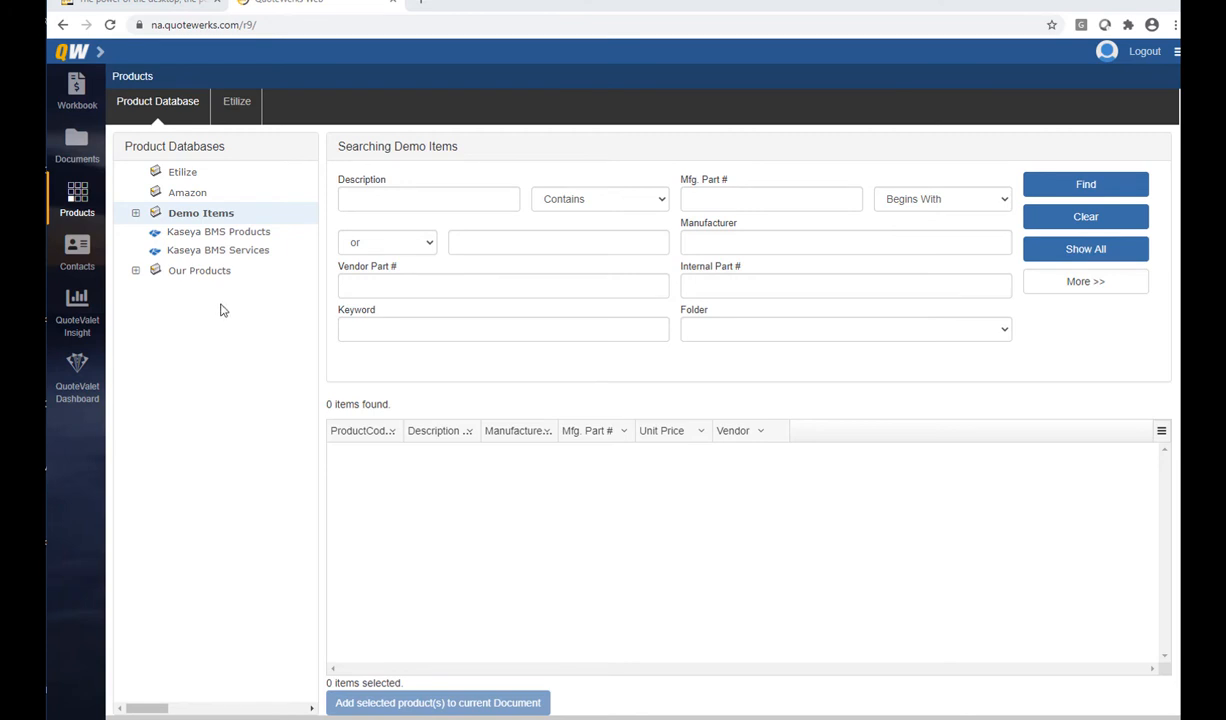
pyautogui.click(235, 233)
pyautogui.click(370, 200)
pyautogui.write('cisco')
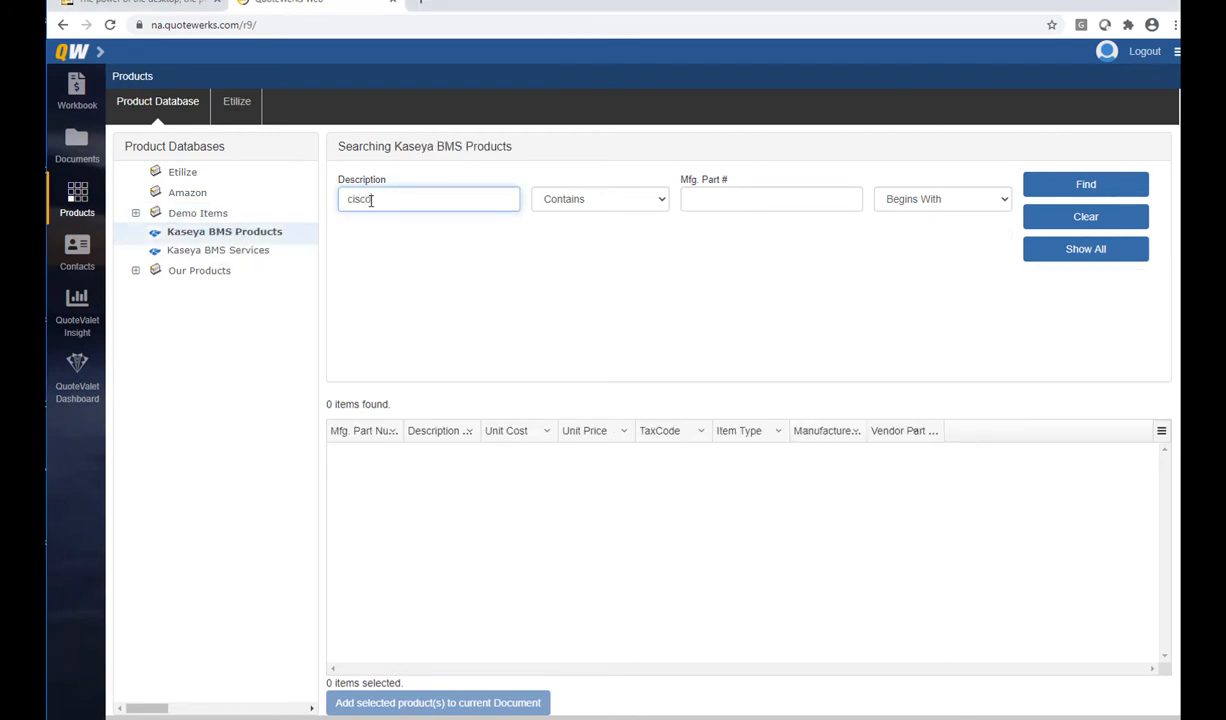
pyautogui.click(1028, 192)
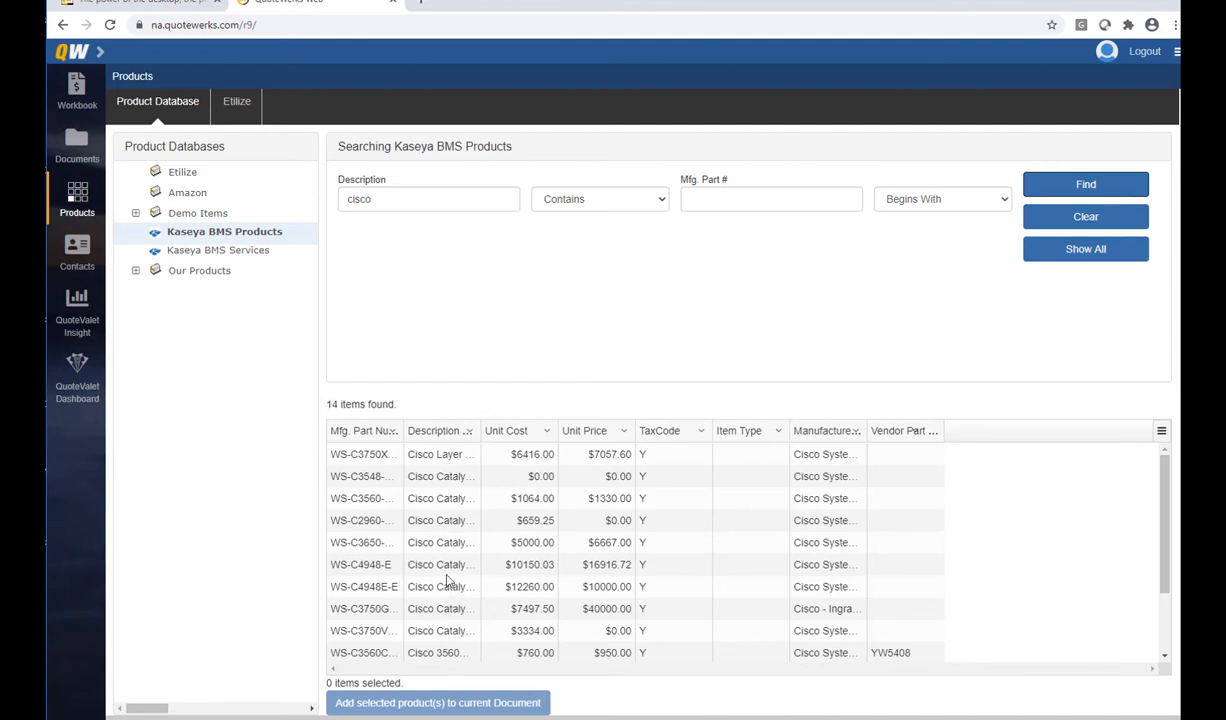
# Add three Cisco Catalyst 3560 24-port switches under the Hardware section
pyautogui.click(443, 500)
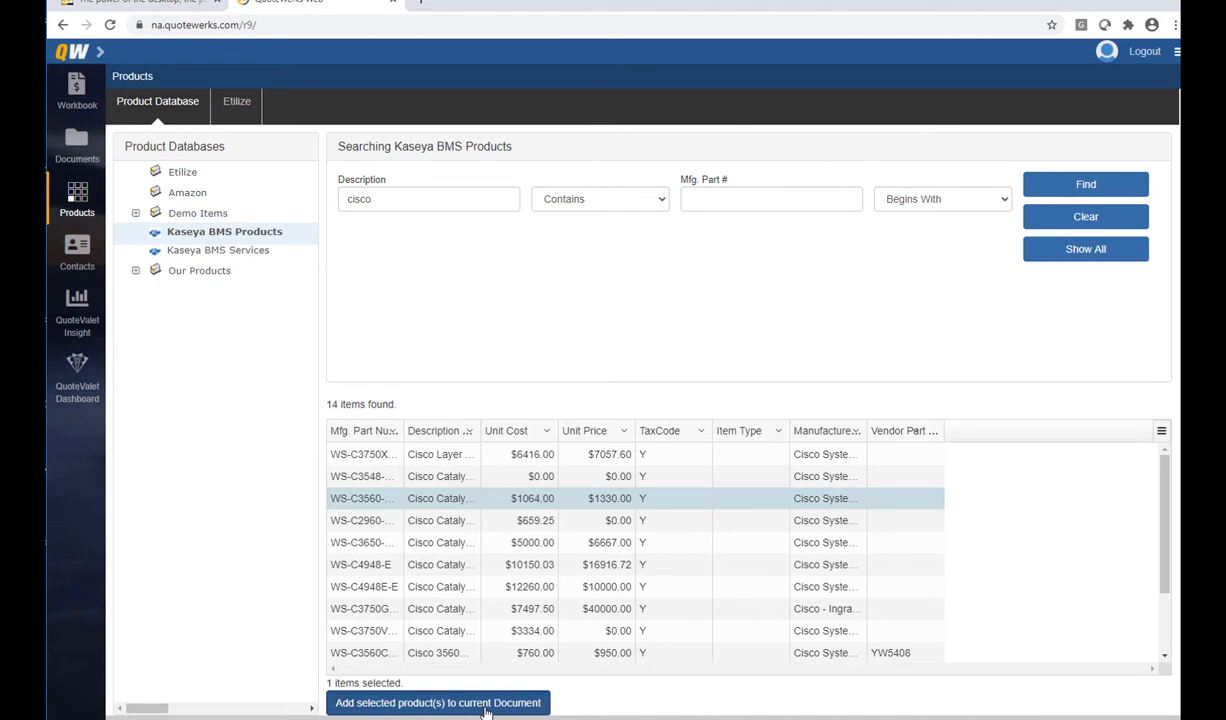
pyautogui.click(437, 703)
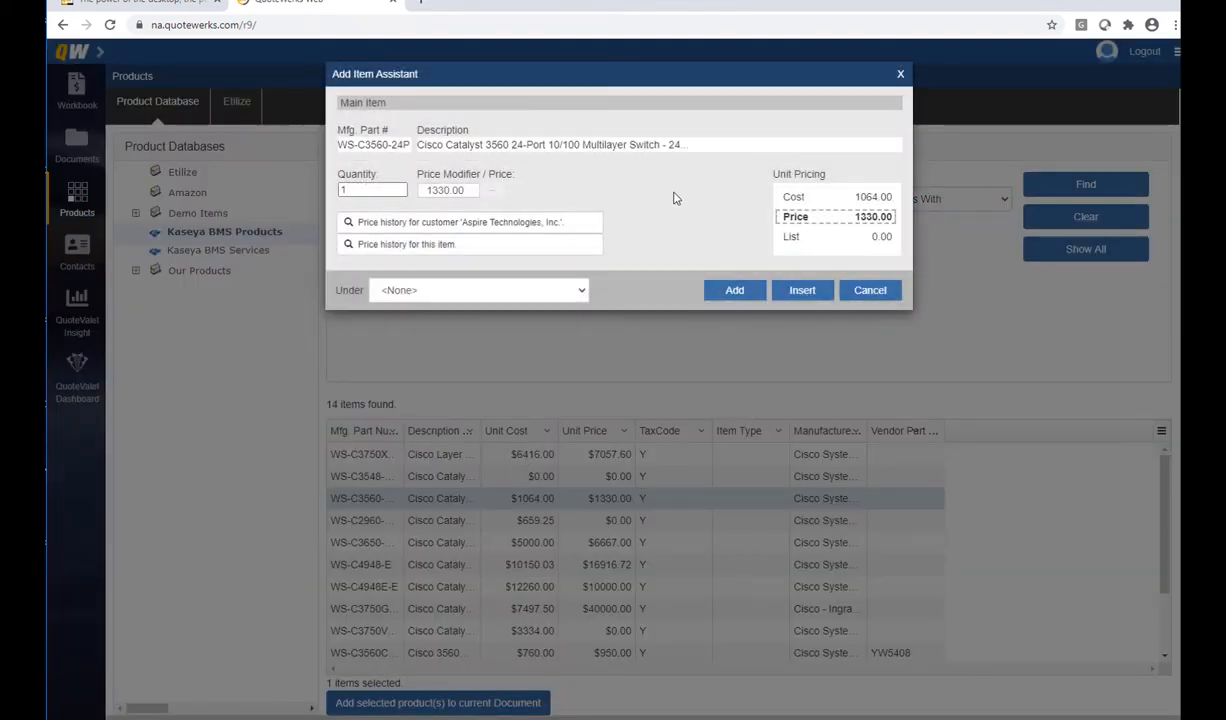
pyautogui.click(400, 187)
pyautogui.click(402, 187)
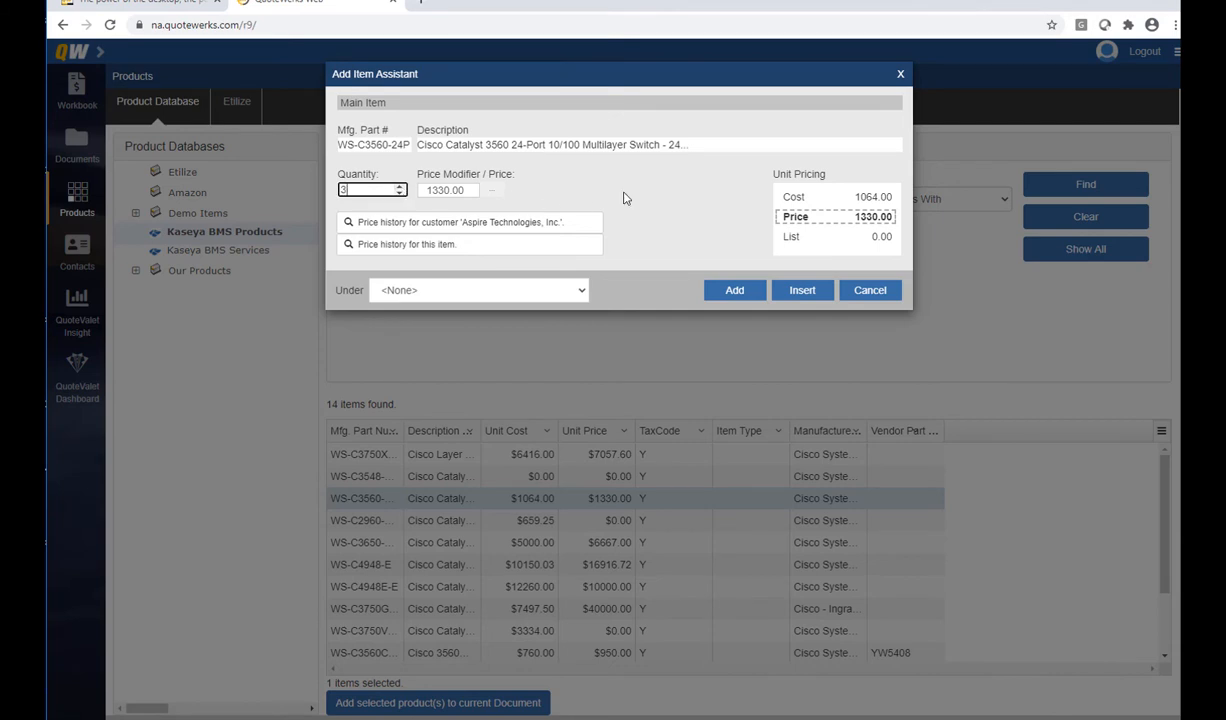
pyautogui.click(492, 191)
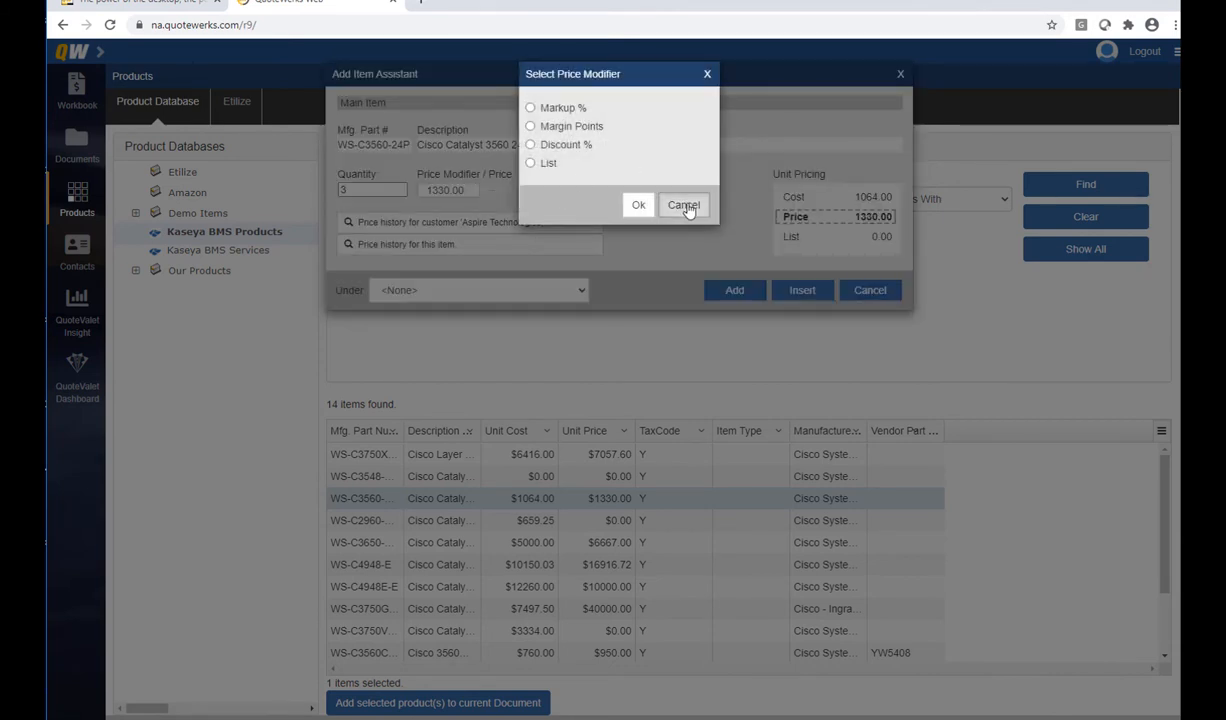
pyautogui.click(684, 205)
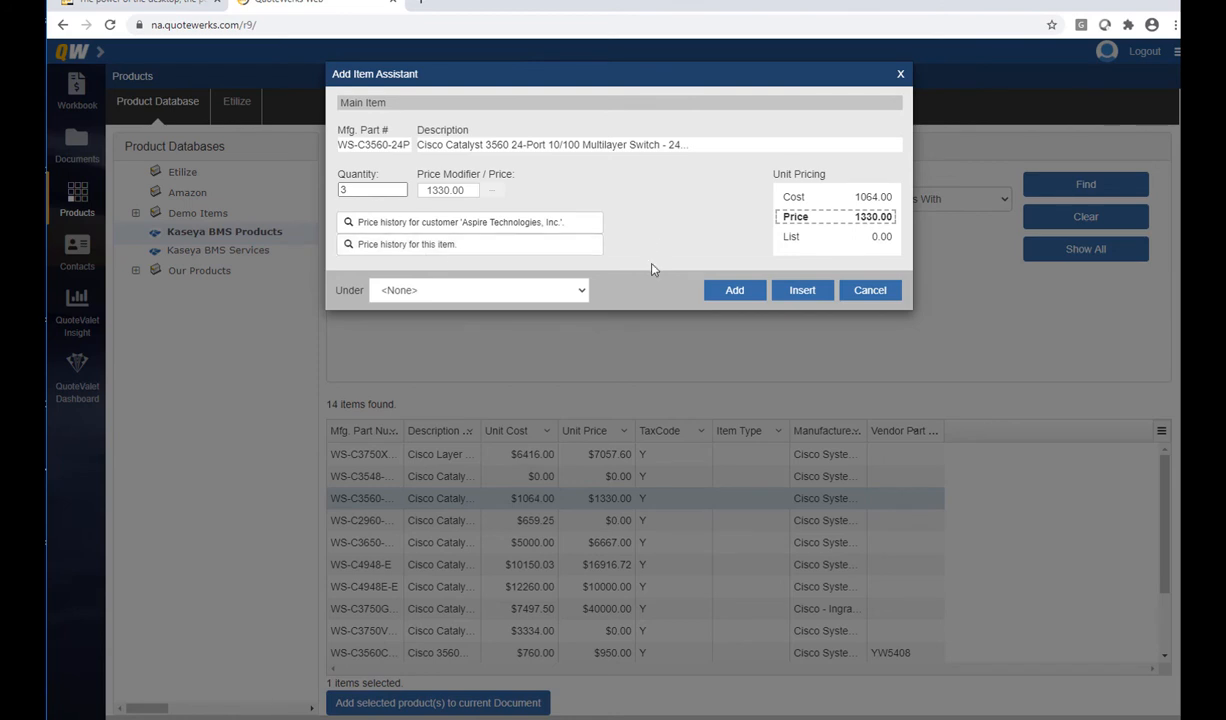
pyautogui.click(581, 293)
pyautogui.press('Down')
pyautogui.press('Down')
pyautogui.press('Down')
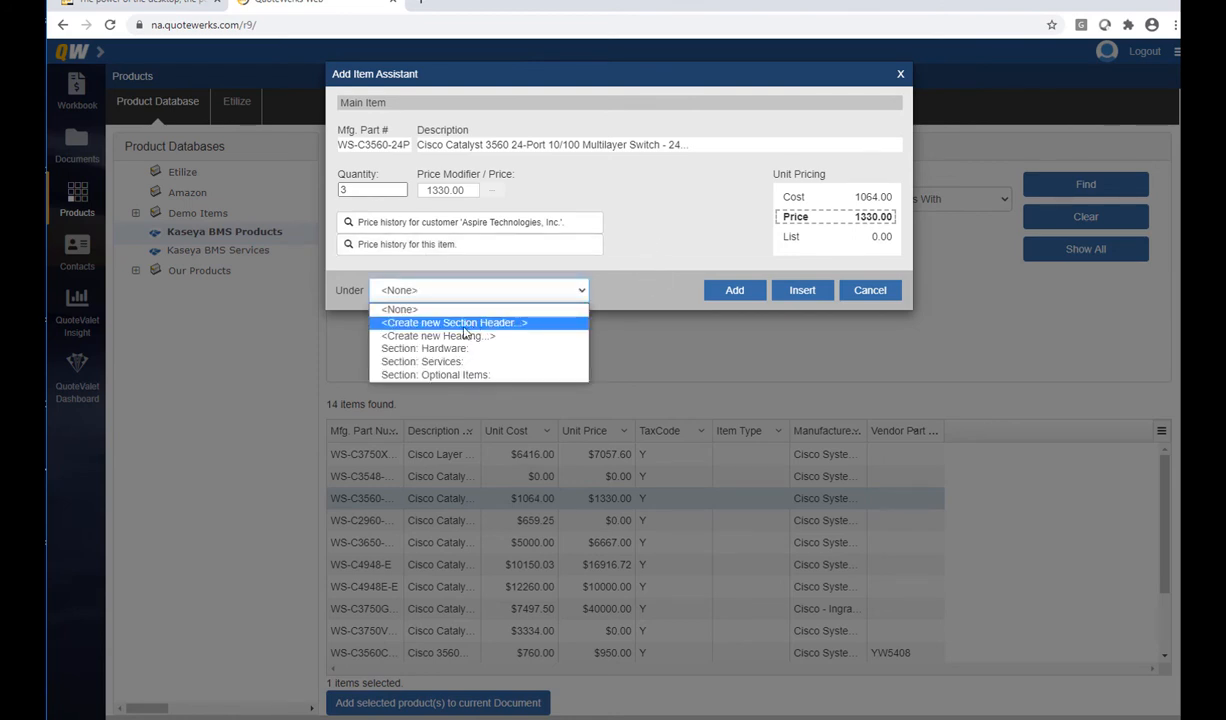
pyautogui.press('Return')
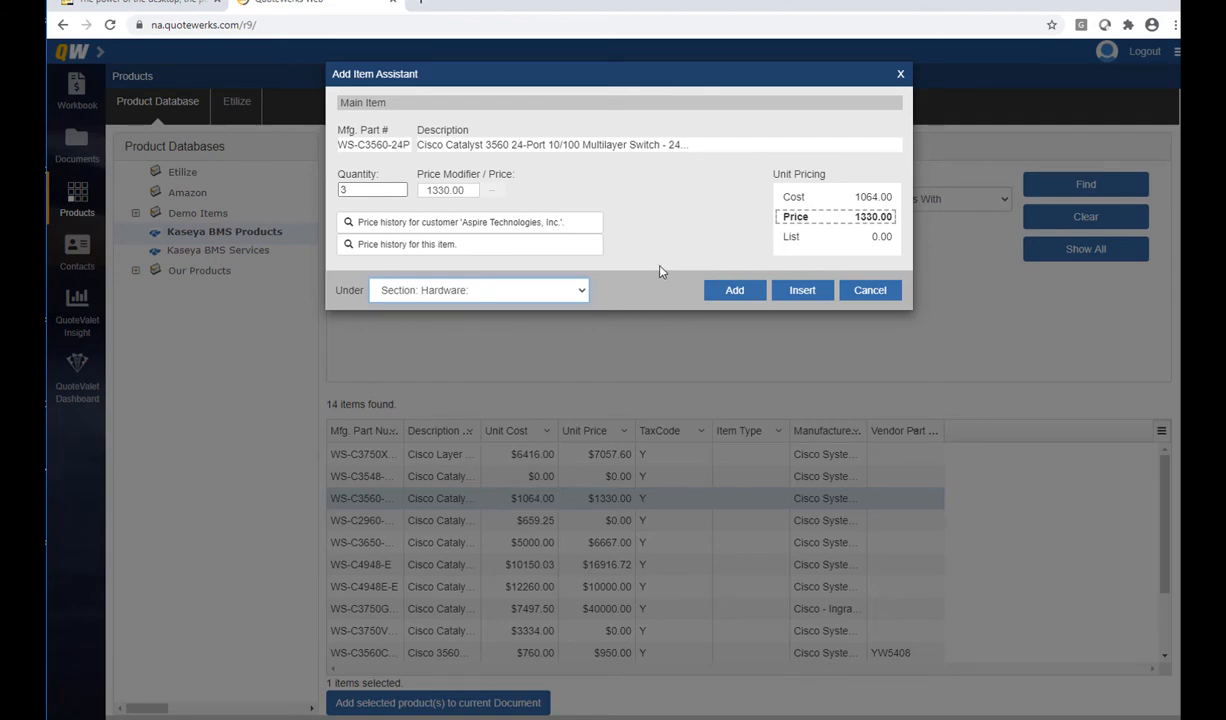
pyautogui.click(749, 295)
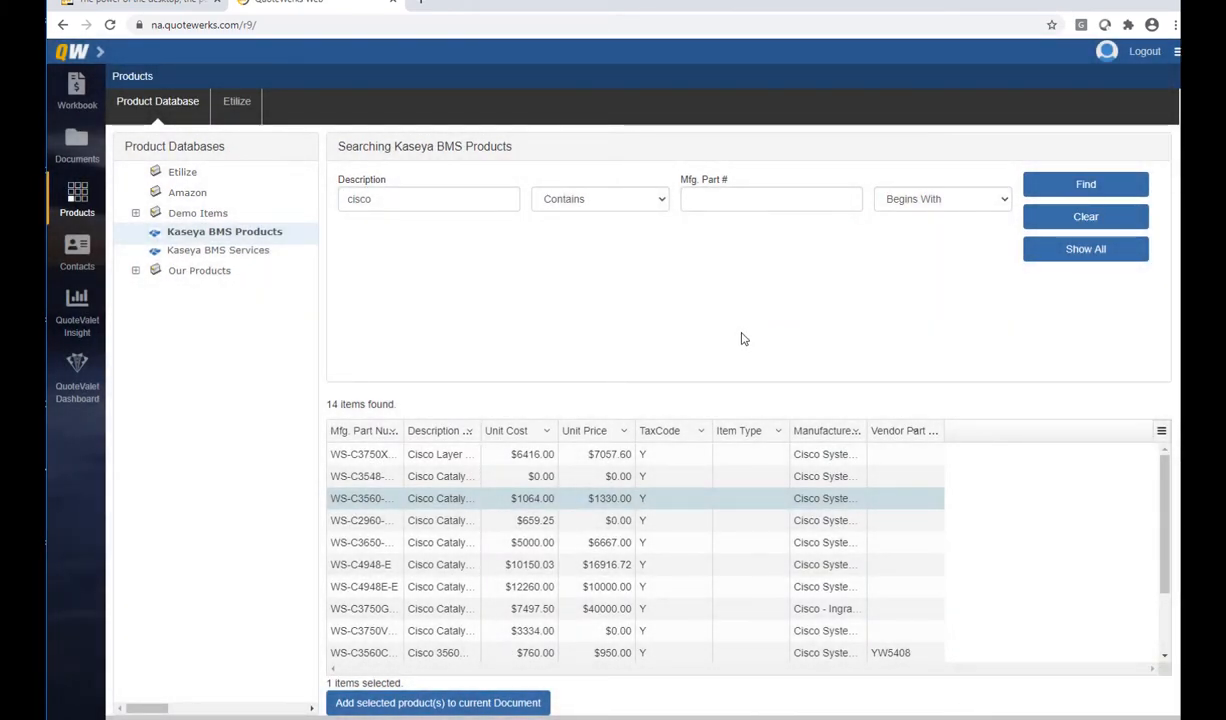
# Select the Cisco 888E router and 8-port switch, adding three routers under Hardware
pyautogui.moveTo(1158, 490); pyautogui.dragTo(1165, 530)
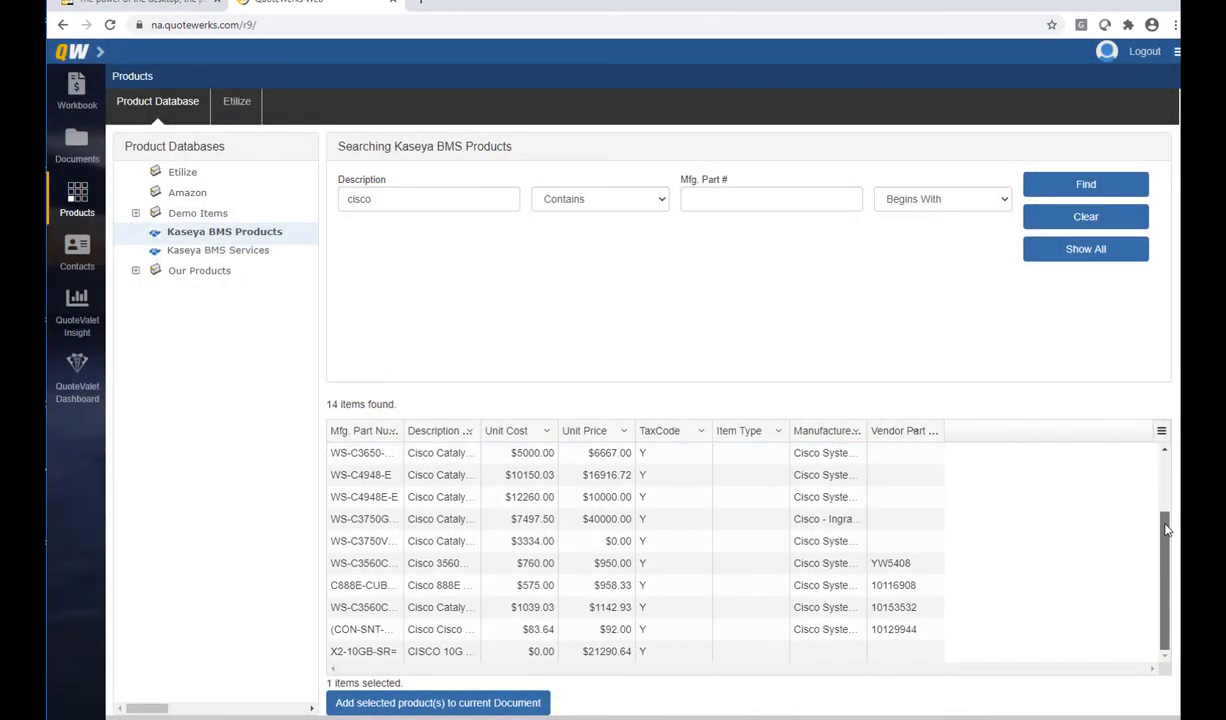
pyautogui.click(443, 585)
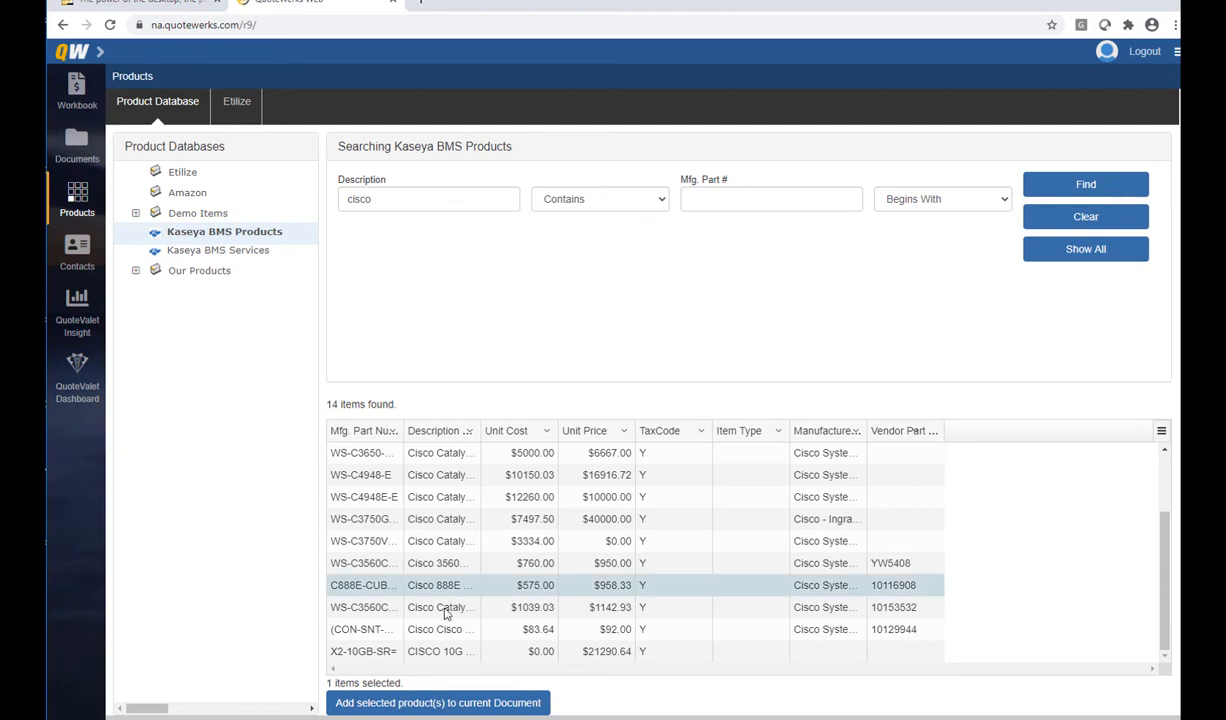
pyautogui.keyDown('ctrl'); pyautogui.click(440, 607); pyautogui.keyUp('ctrl')
pyautogui.click(420, 701)
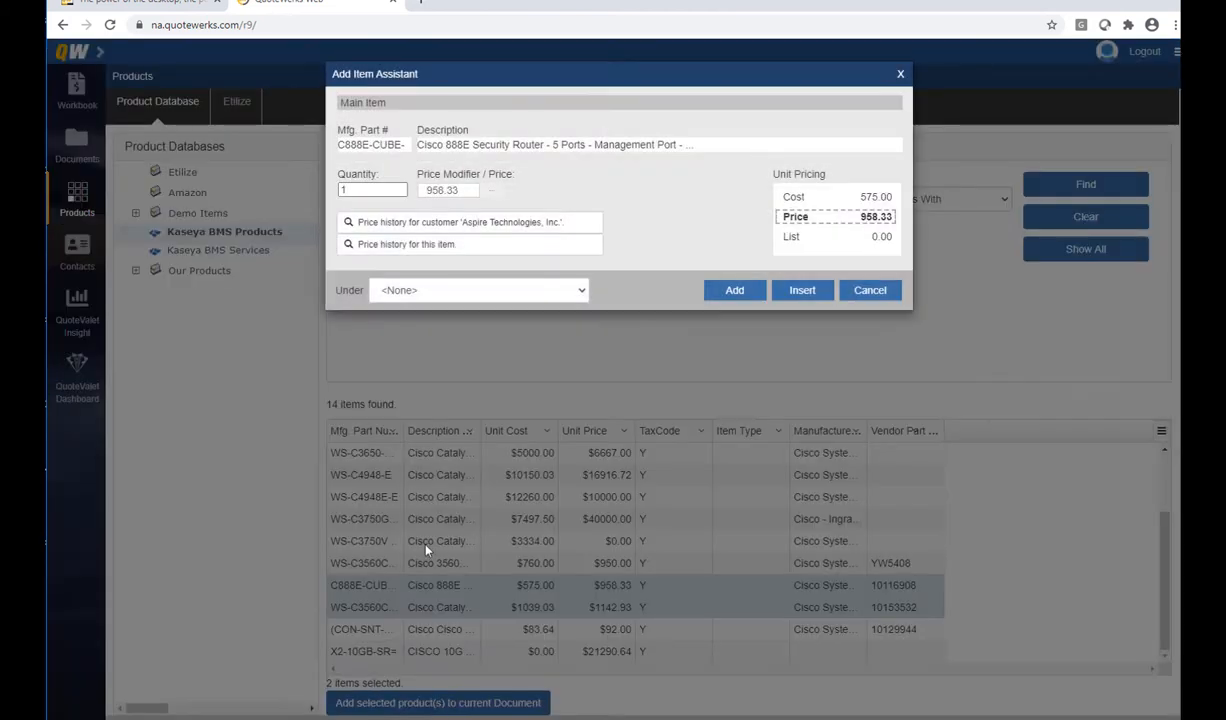
pyautogui.click(400, 187)
pyautogui.click(401, 187)
pyautogui.click(562, 290)
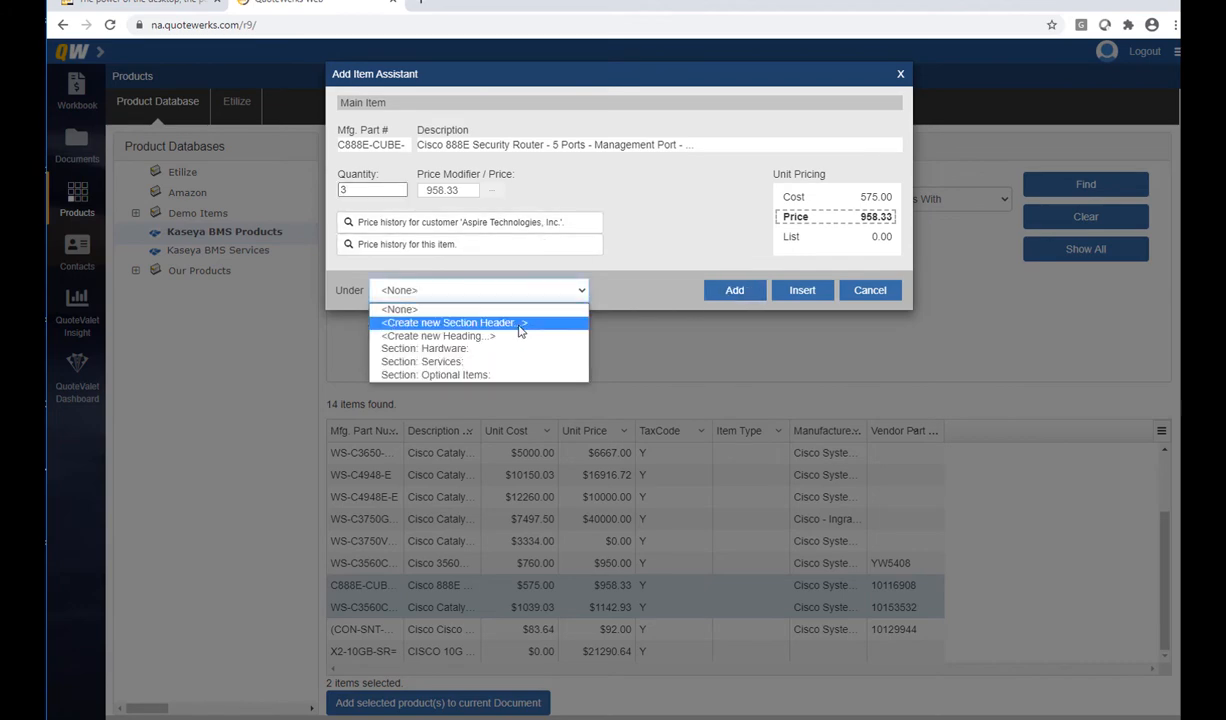
pyautogui.click(440, 348)
pyautogui.click(733, 290)
# Add four 8-port Catalyst switches under the Hardware section
pyautogui.click(400, 186)
pyautogui.click(400, 186)
pyautogui.click(400, 186)
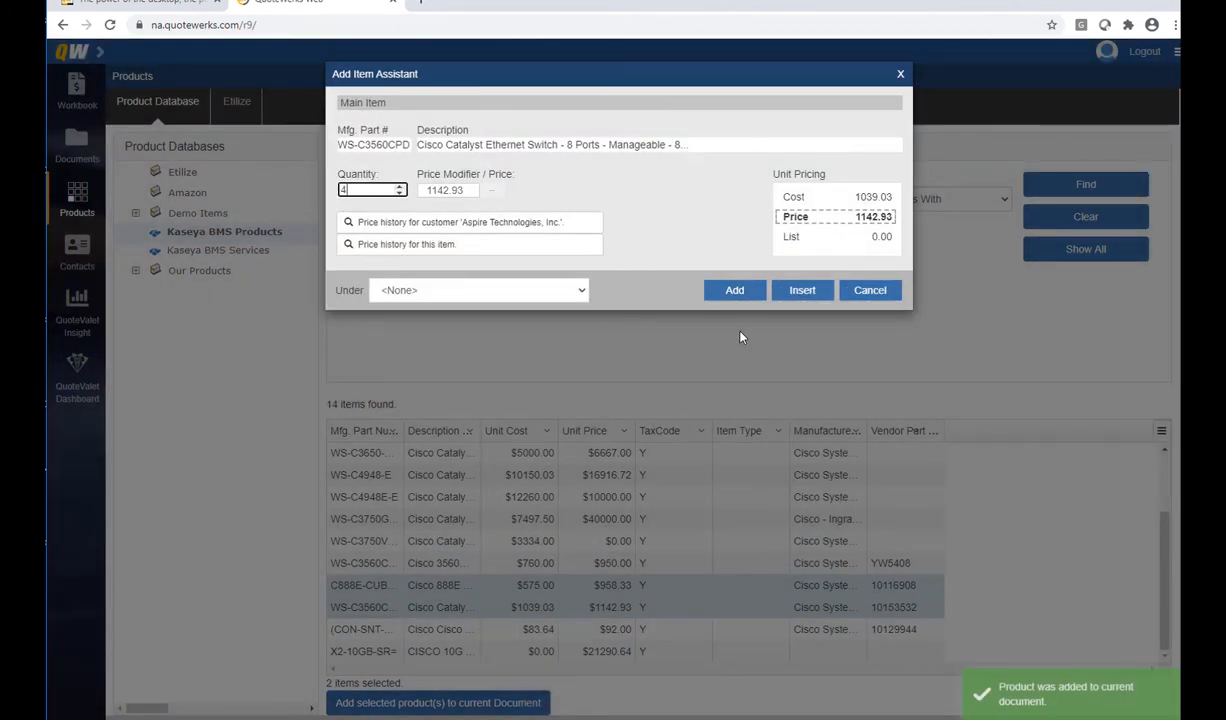
pyautogui.click(539, 293)
pyautogui.click(531, 350)
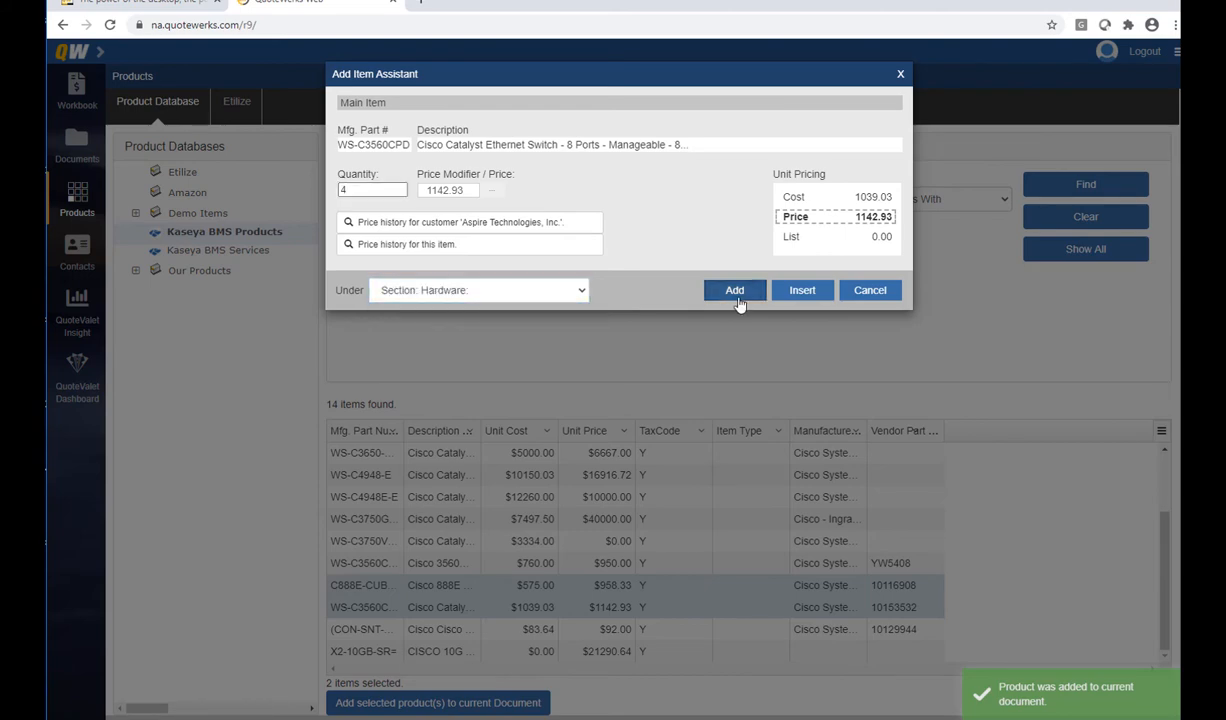
pyautogui.click(736, 298)
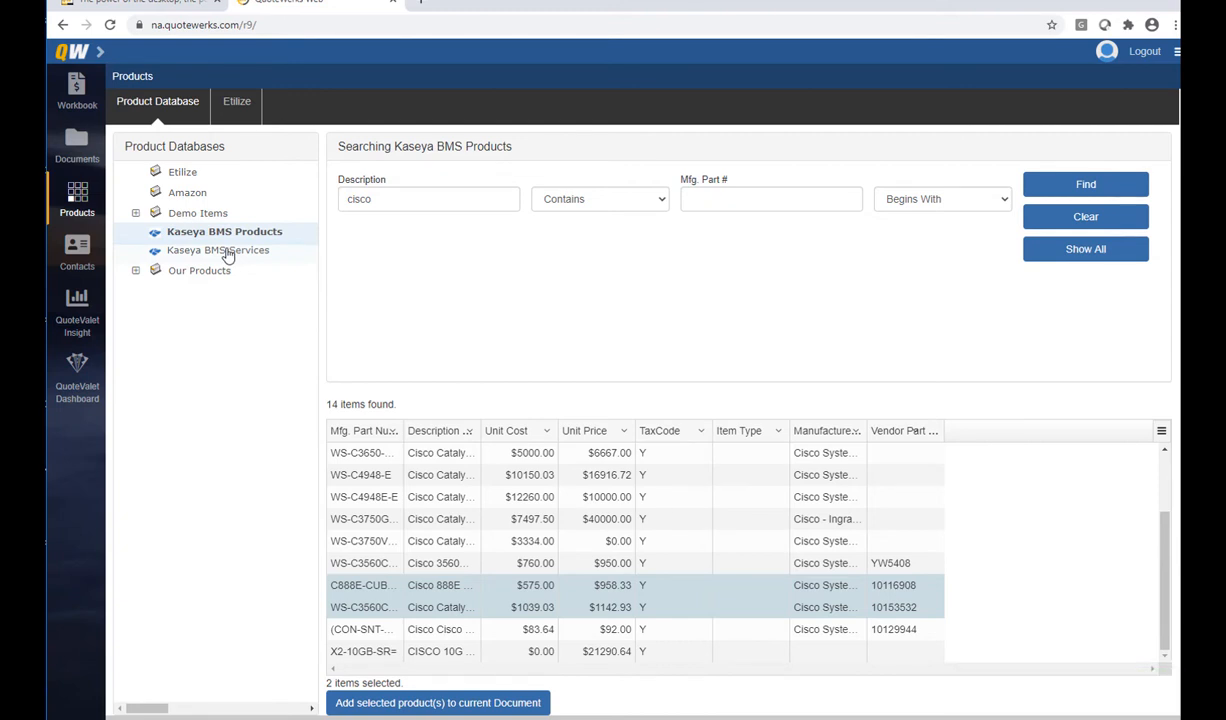
# List all Kaseya BMS Services and select Managed Services and Complete Managed Service Protection
pyautogui.click(228, 251)
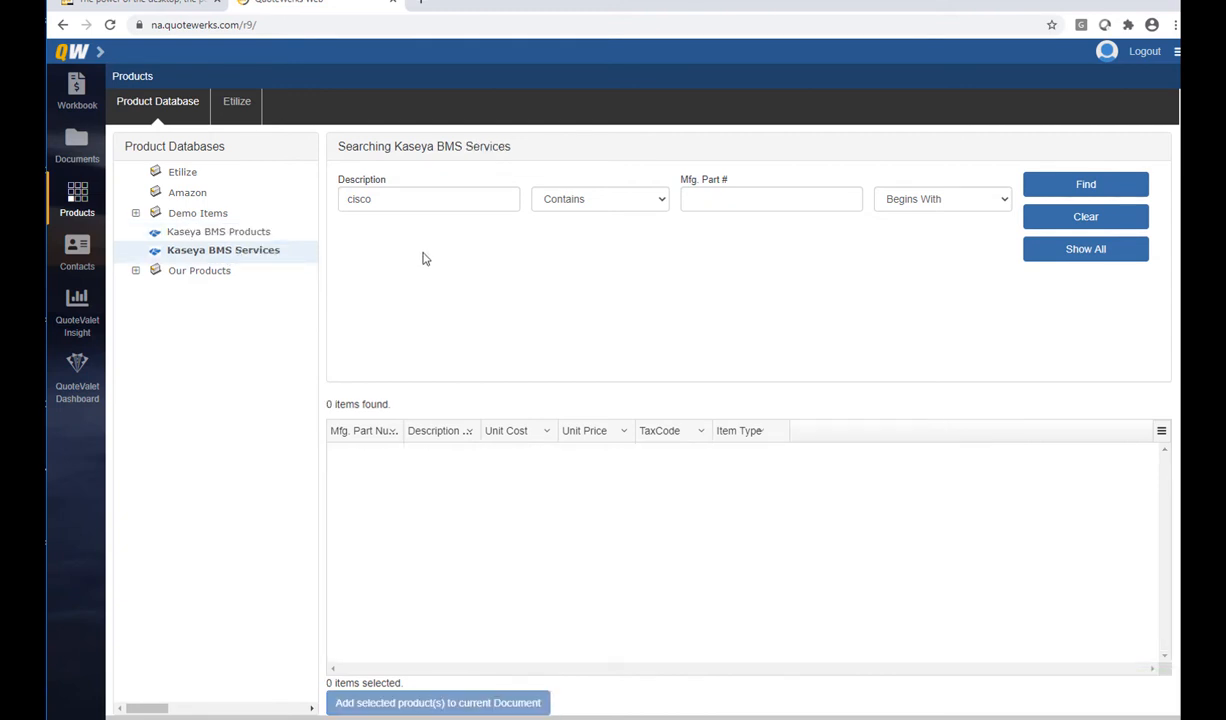
pyautogui.click(1083, 259)
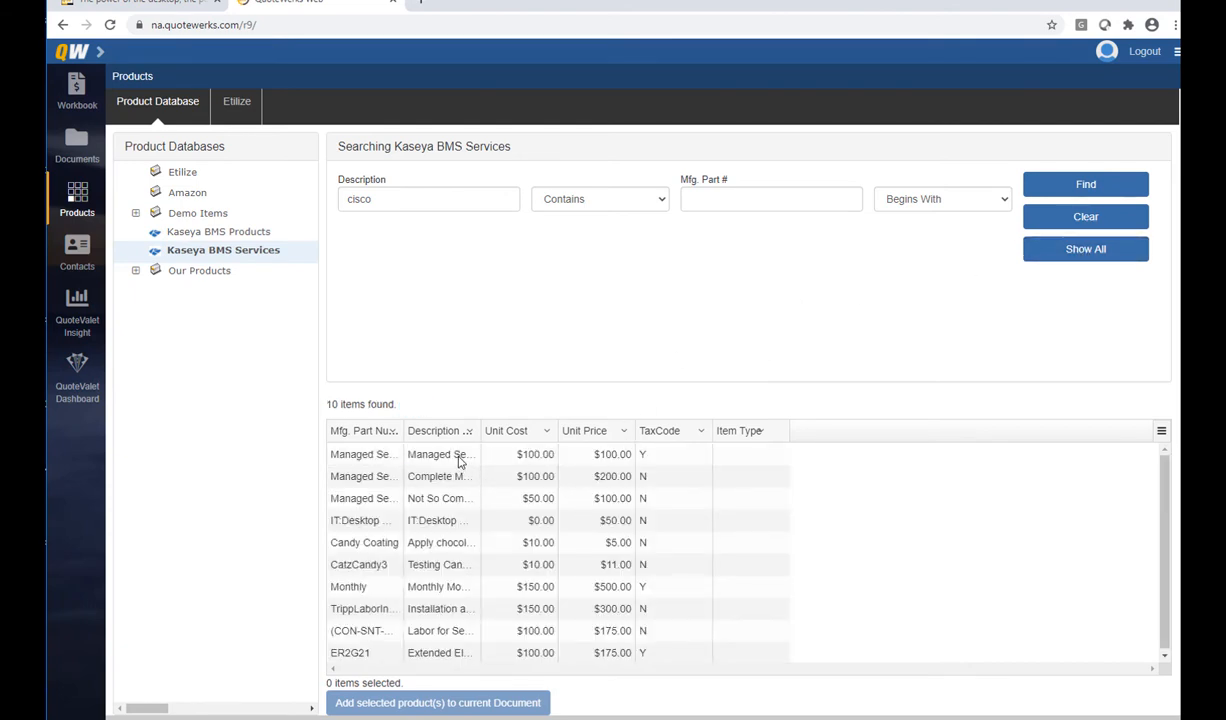
pyautogui.click(445, 455)
pyautogui.click(455, 478)
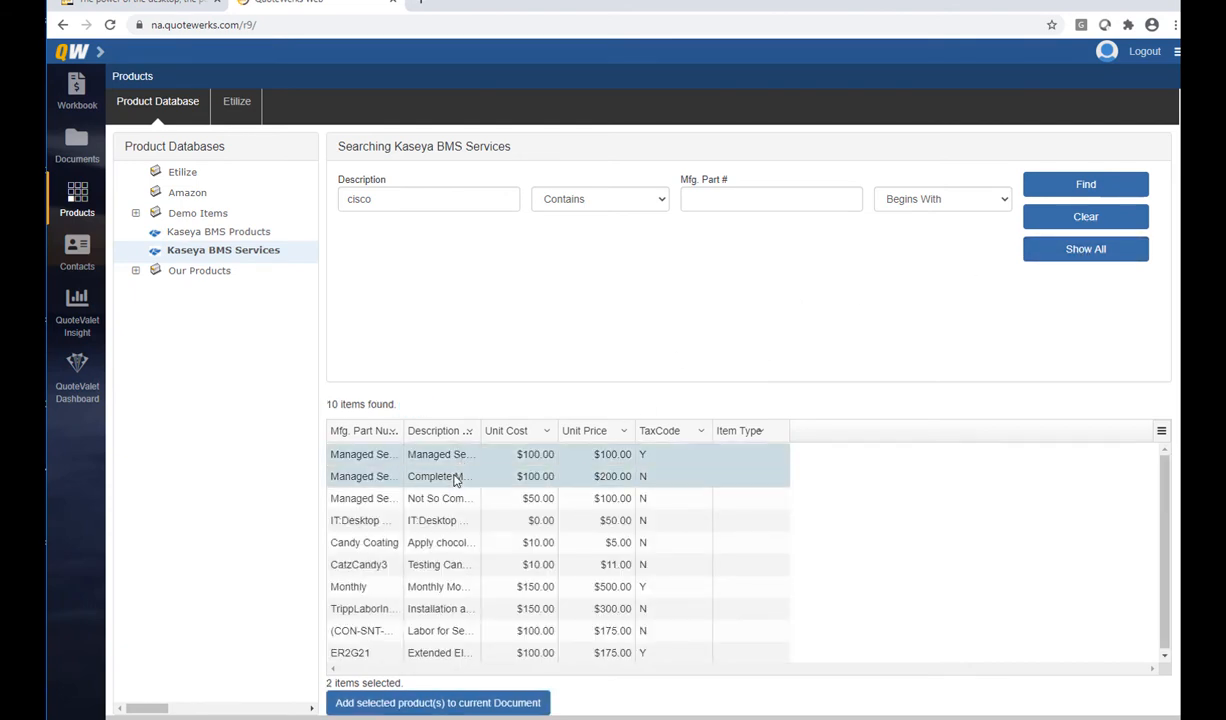
pyautogui.click(437, 702)
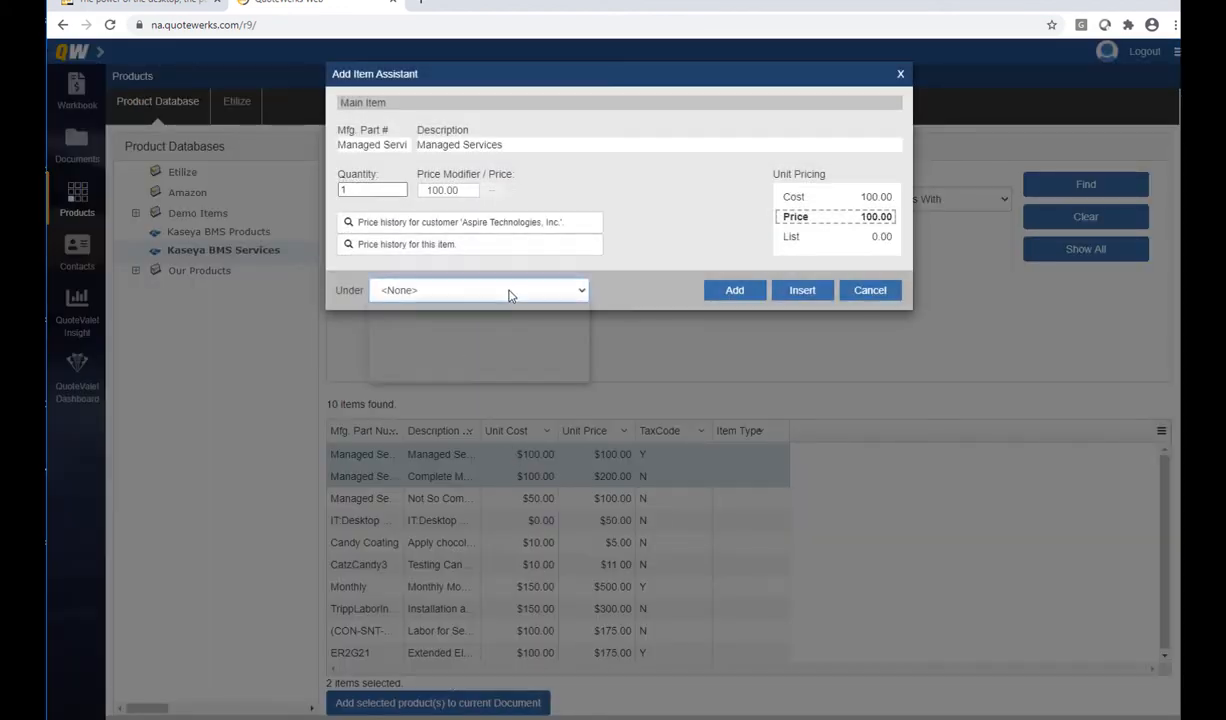
# Add both services, one each, under the Services section
pyautogui.click(500, 290)
pyautogui.click(440, 364)
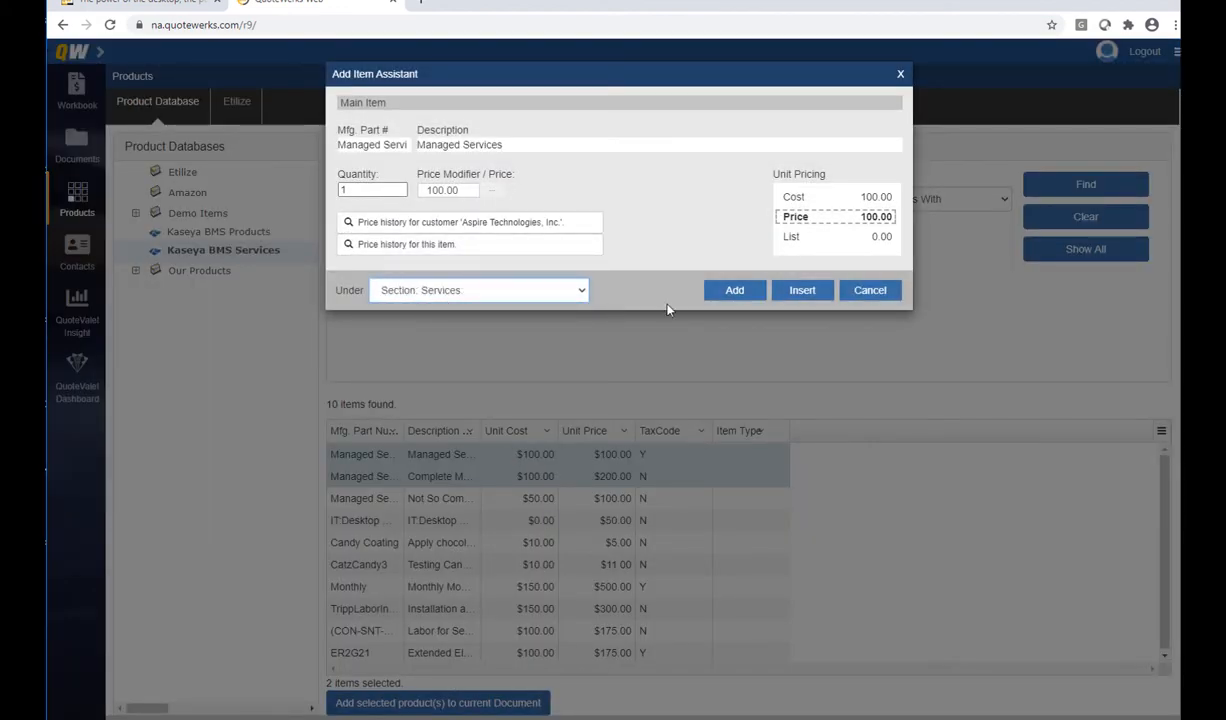
pyautogui.click(740, 295)
pyautogui.click(421, 292)
pyautogui.click(440, 363)
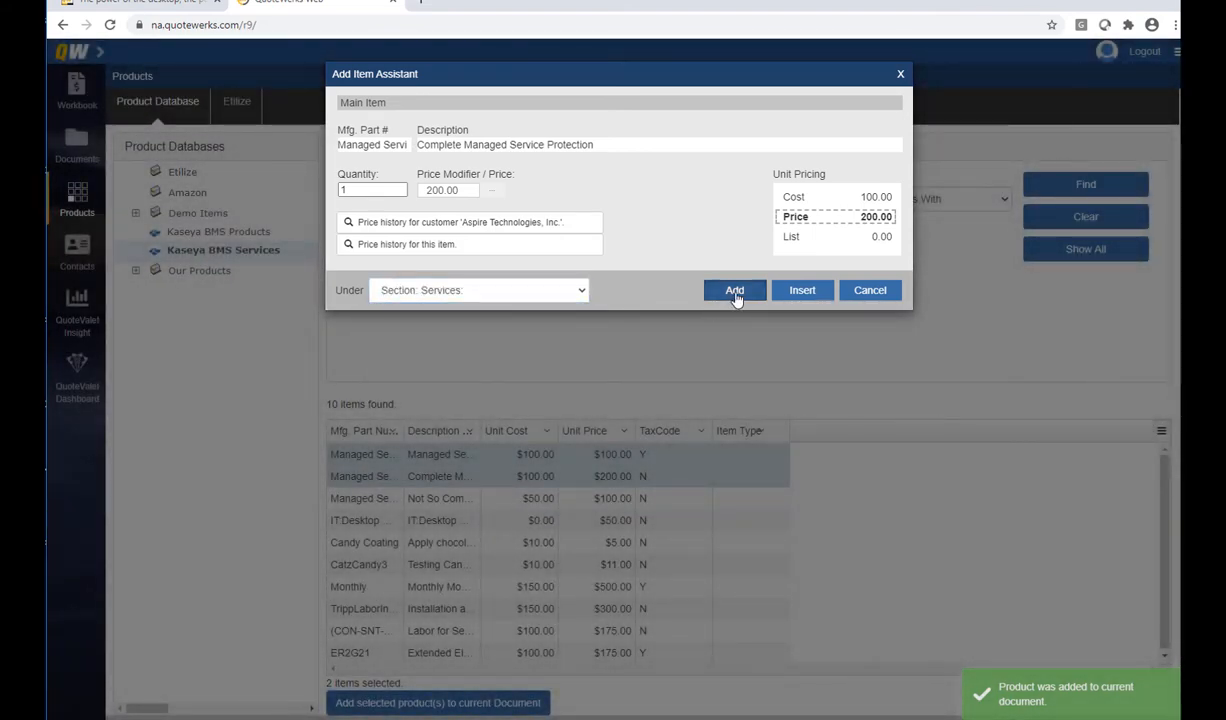
pyautogui.click(735, 292)
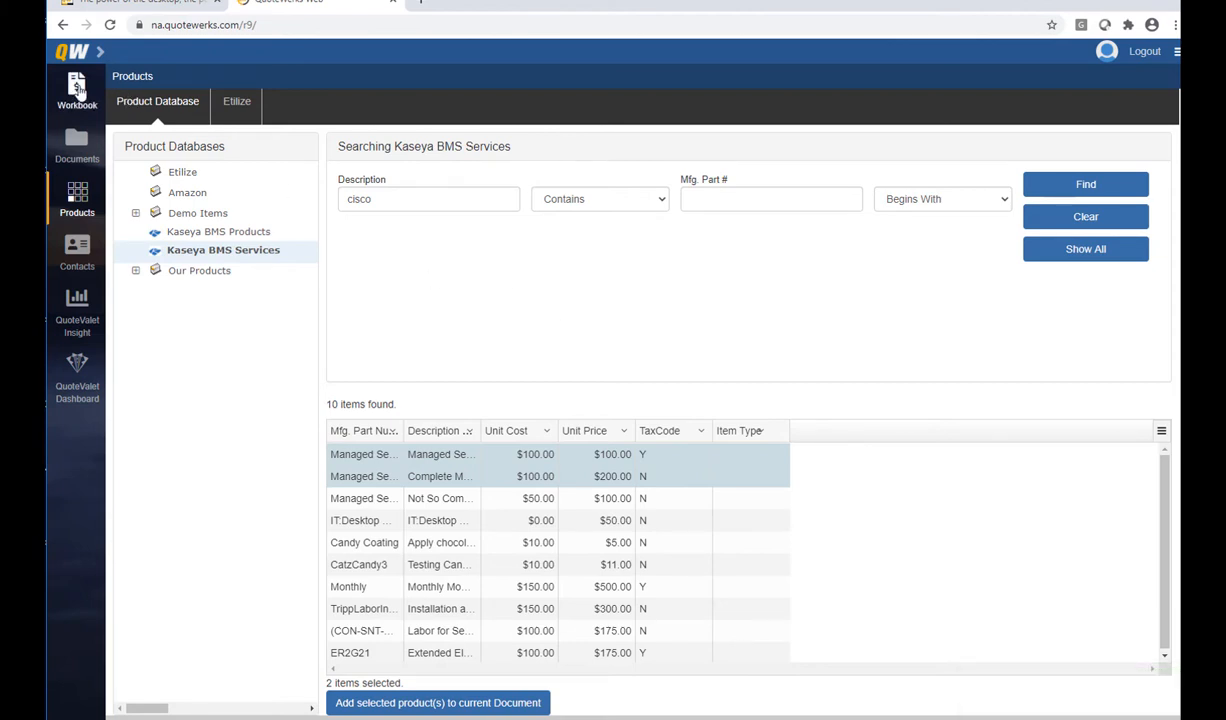
# Return to the product search from the quote and switch to the Etilize tab
pyautogui.click(78, 90)
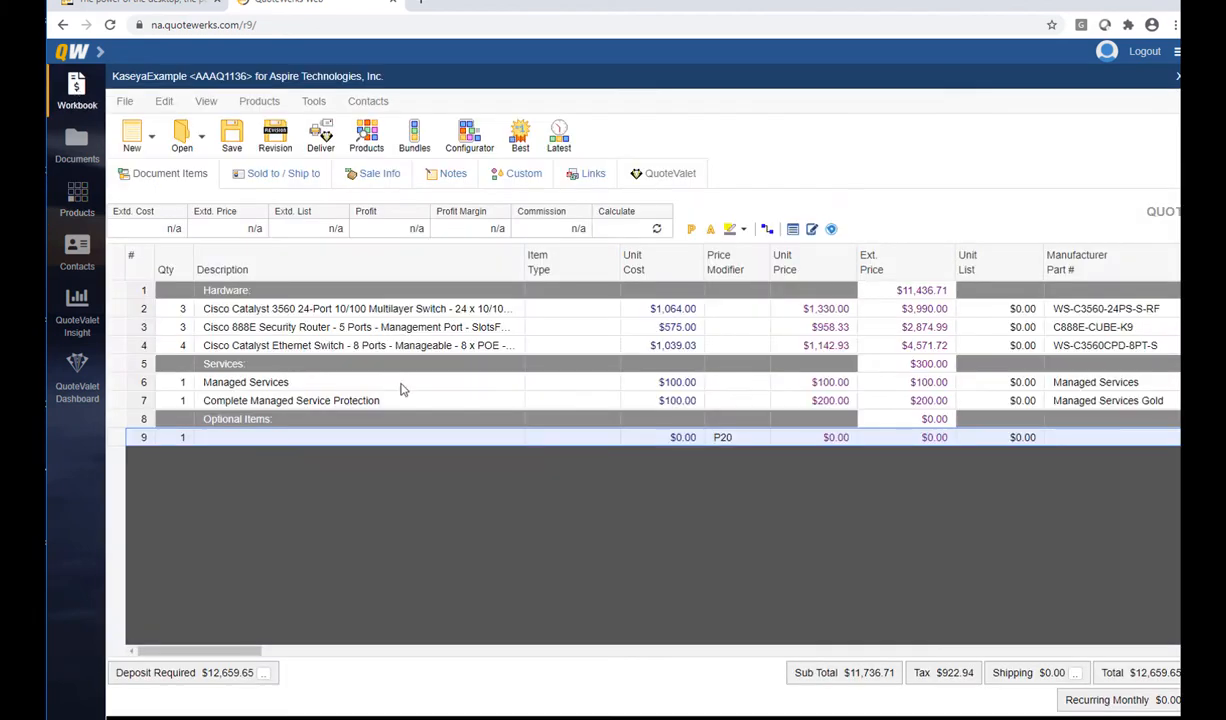
pyautogui.click(78, 198)
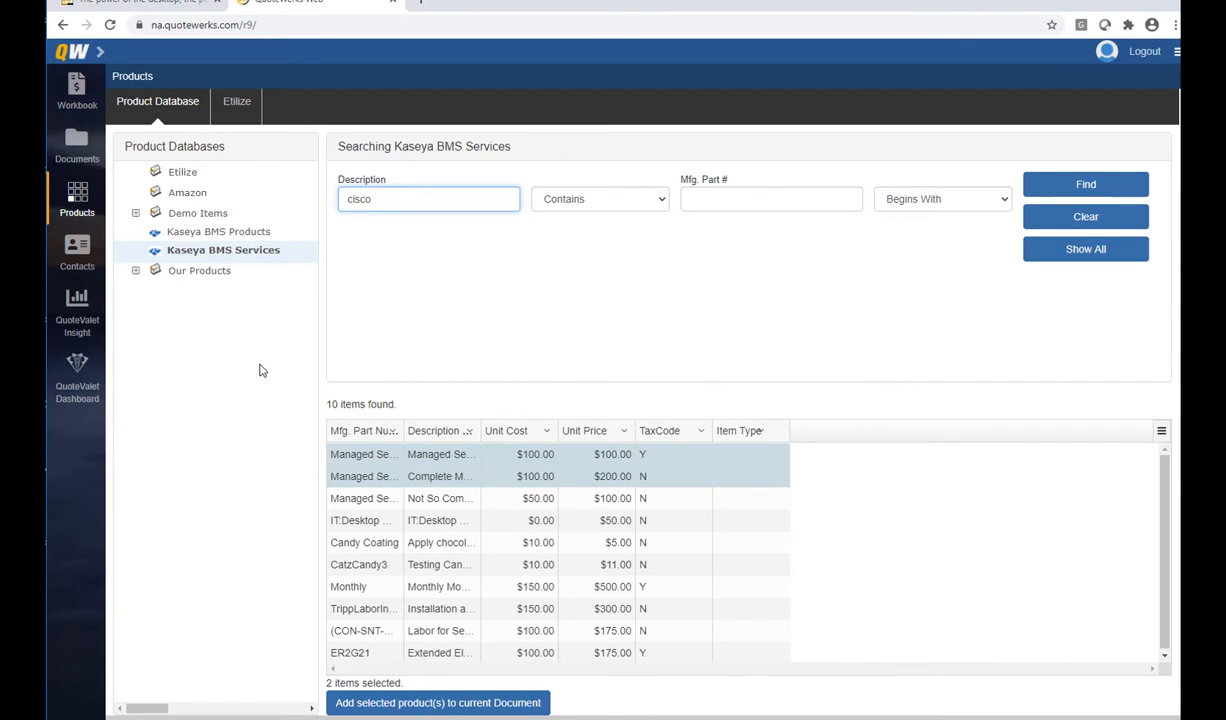
pyautogui.click(234, 104)
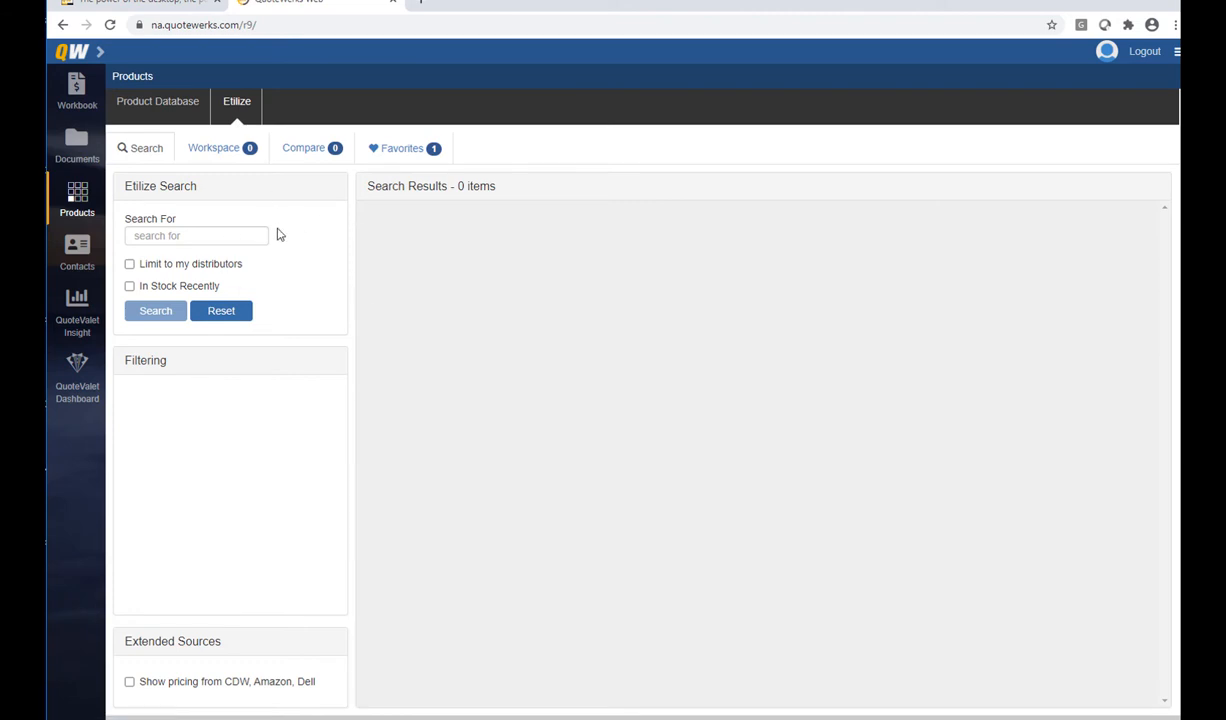
# Search Etilize for 'tripp lite switch', limited to my distributors and recently stocked items
pyautogui.click(190, 237)
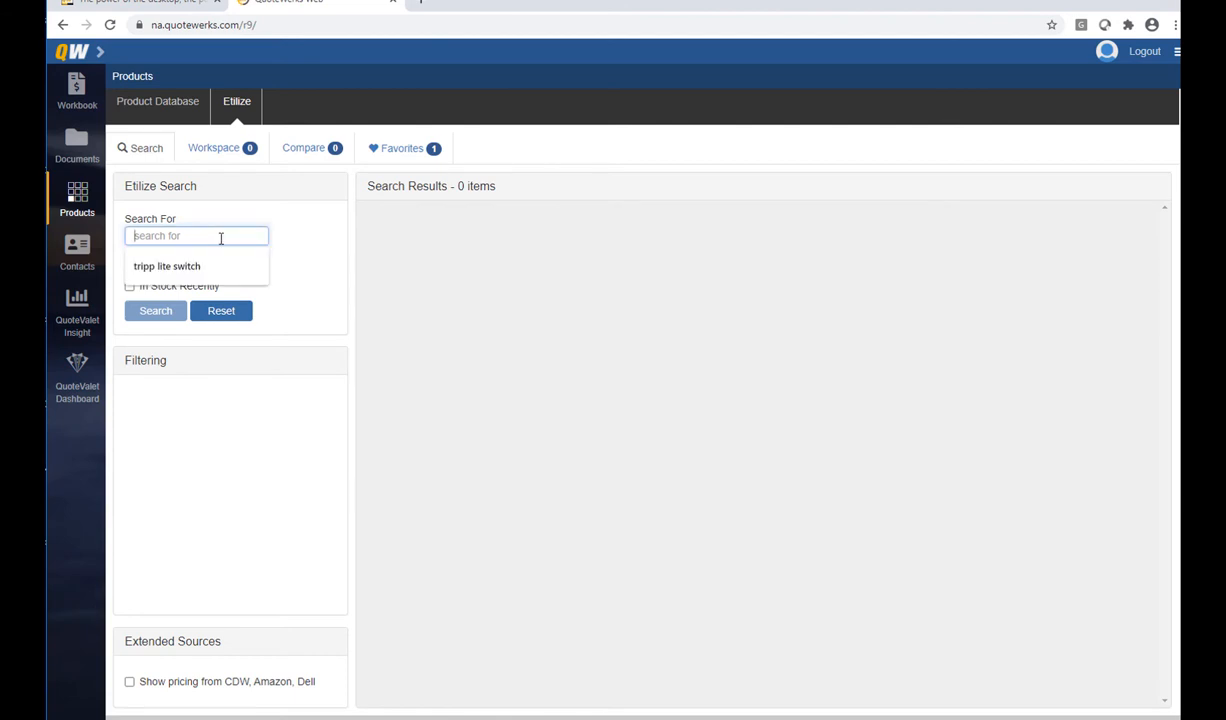
pyautogui.click(283, 236)
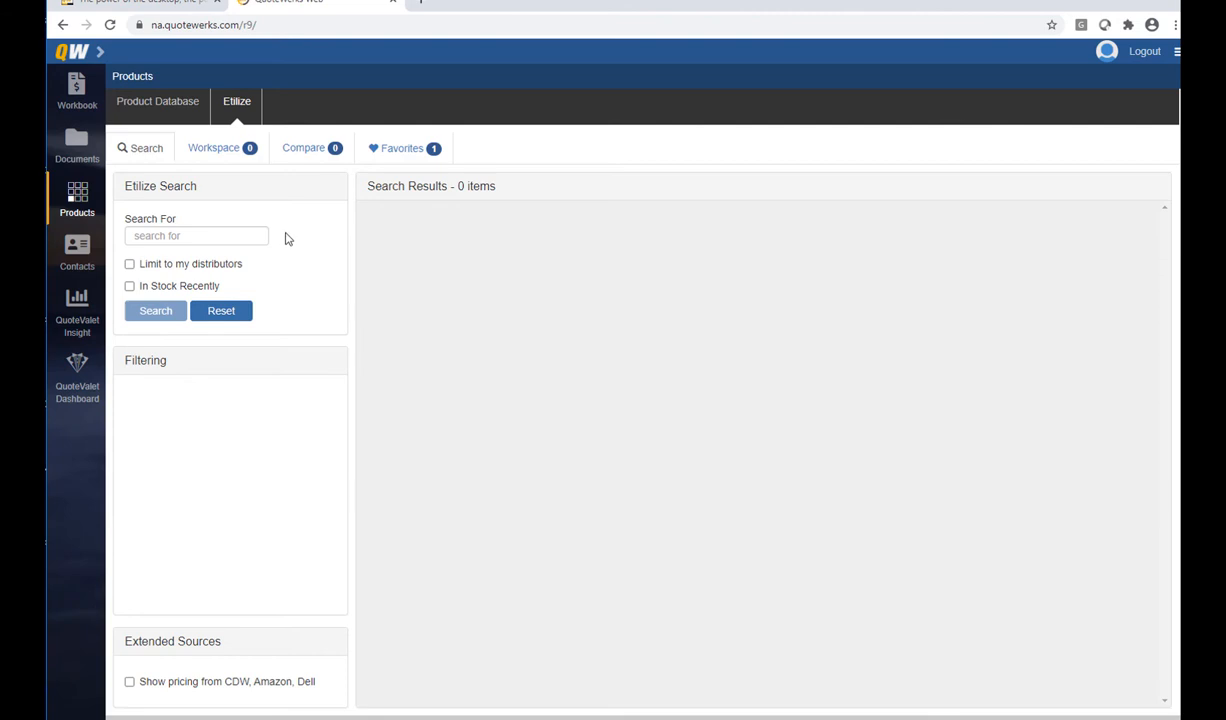
pyautogui.click(190, 235)
pyautogui.write('tripp lite switch')
pyautogui.click(129, 264)
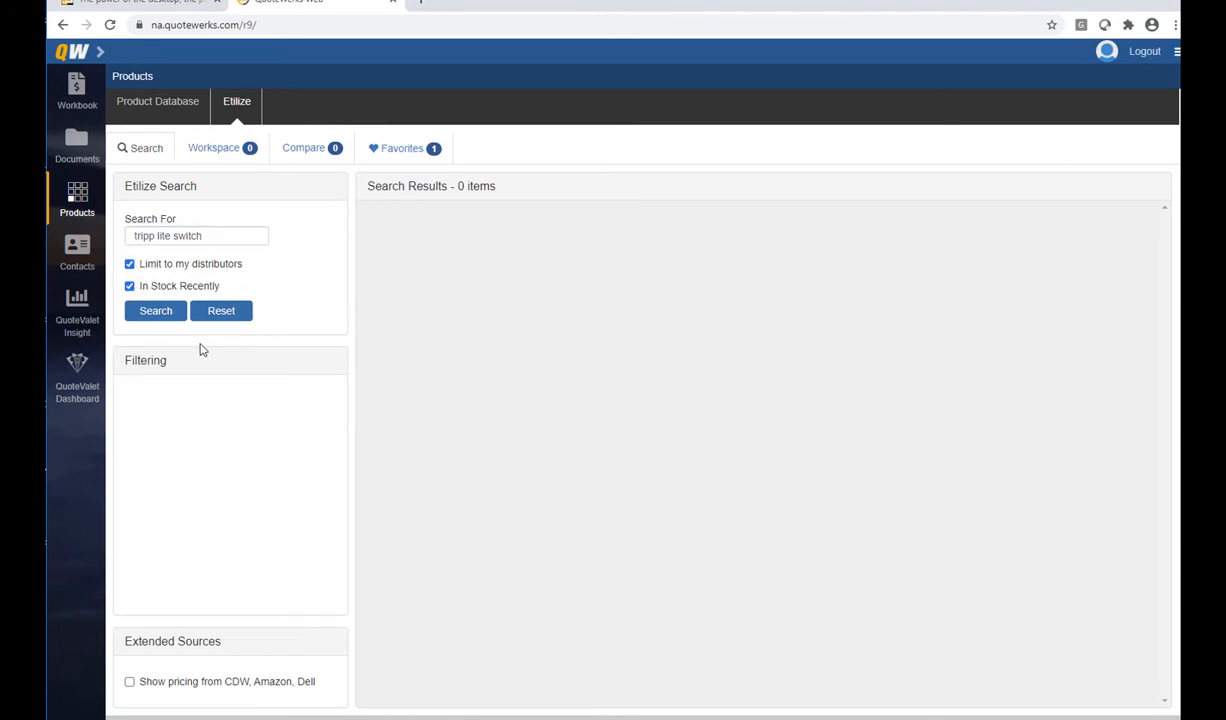
pyautogui.click(158, 315)
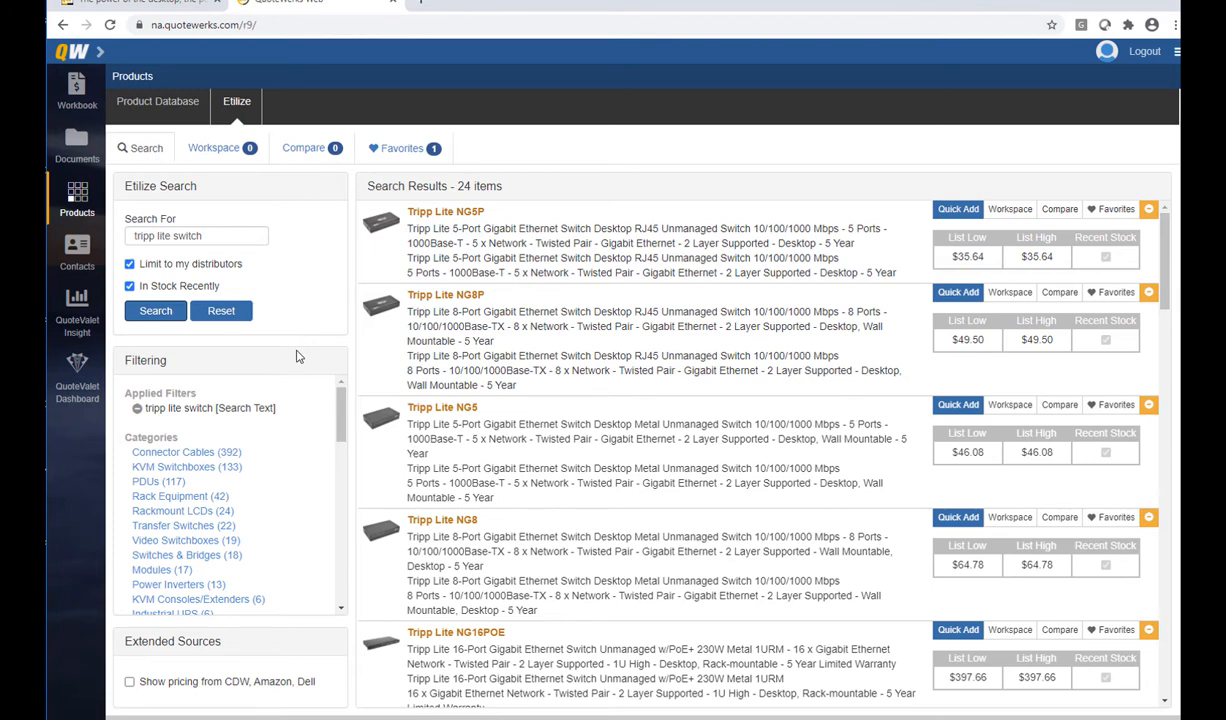
# Filter to KVM Switchboxes and the NetCommander family, then view B072-016-1-IP distributor pricing
pyautogui.click(186, 467)
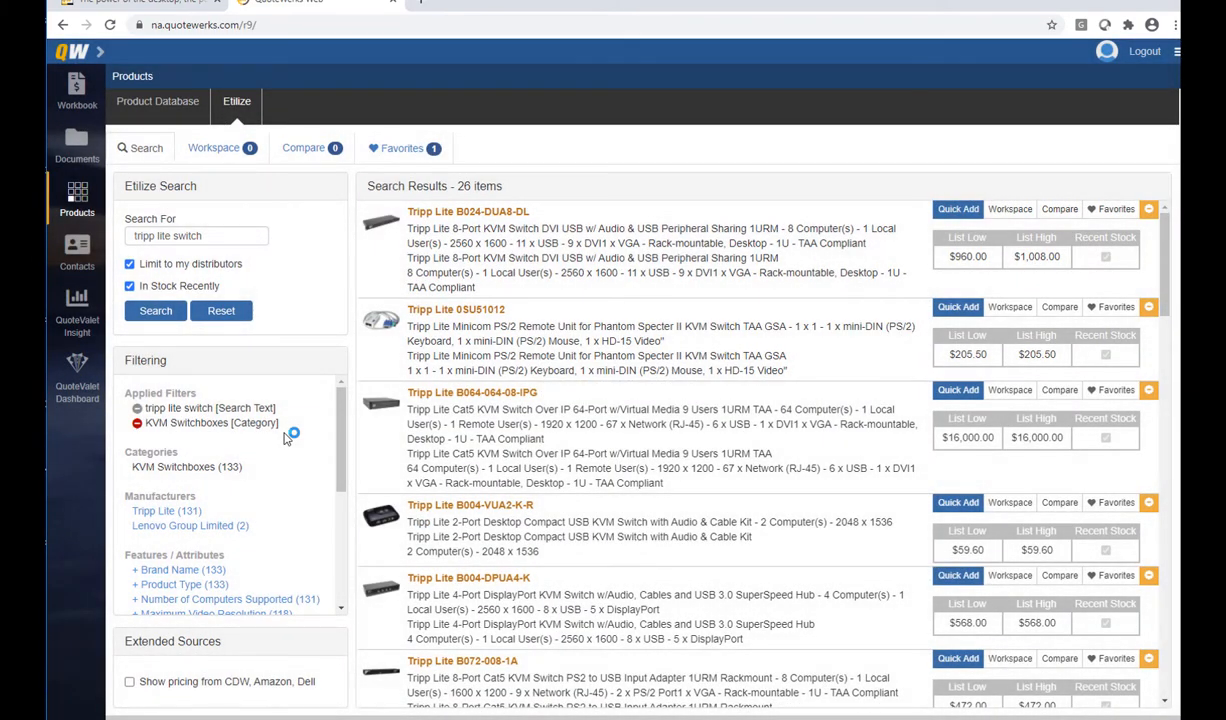
pyautogui.scroll(-2, 323, 409)
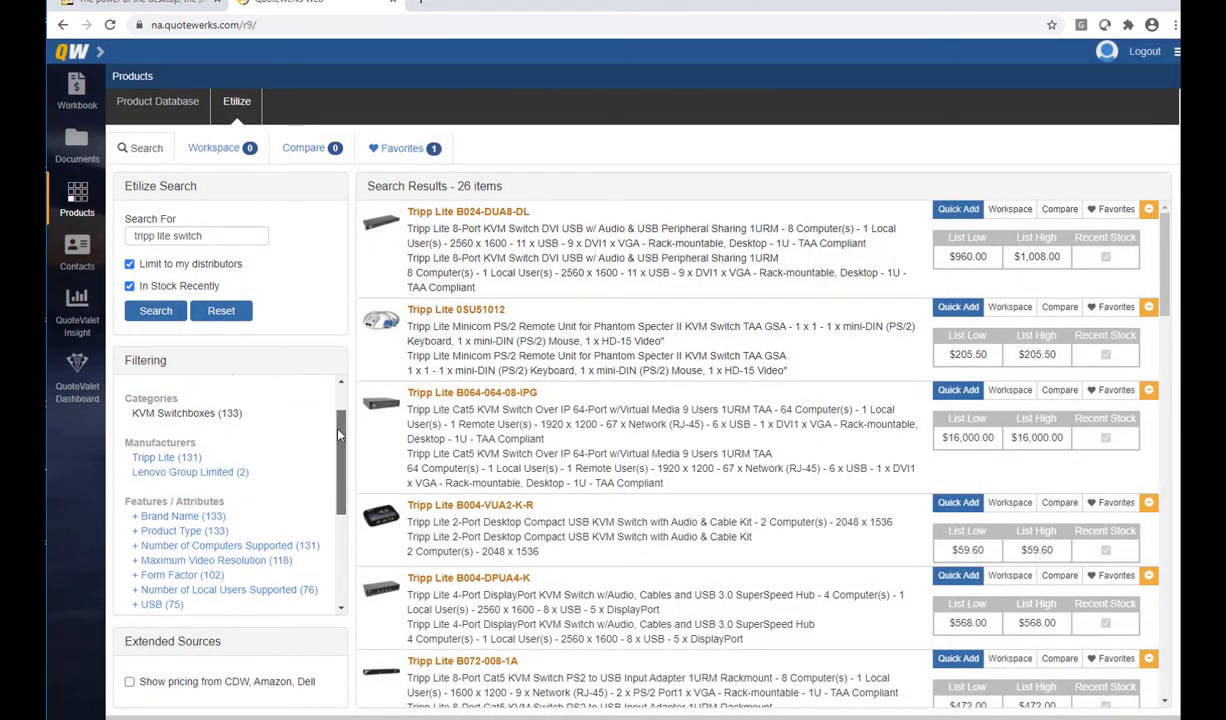
pyautogui.scroll(-1, 335, 460)
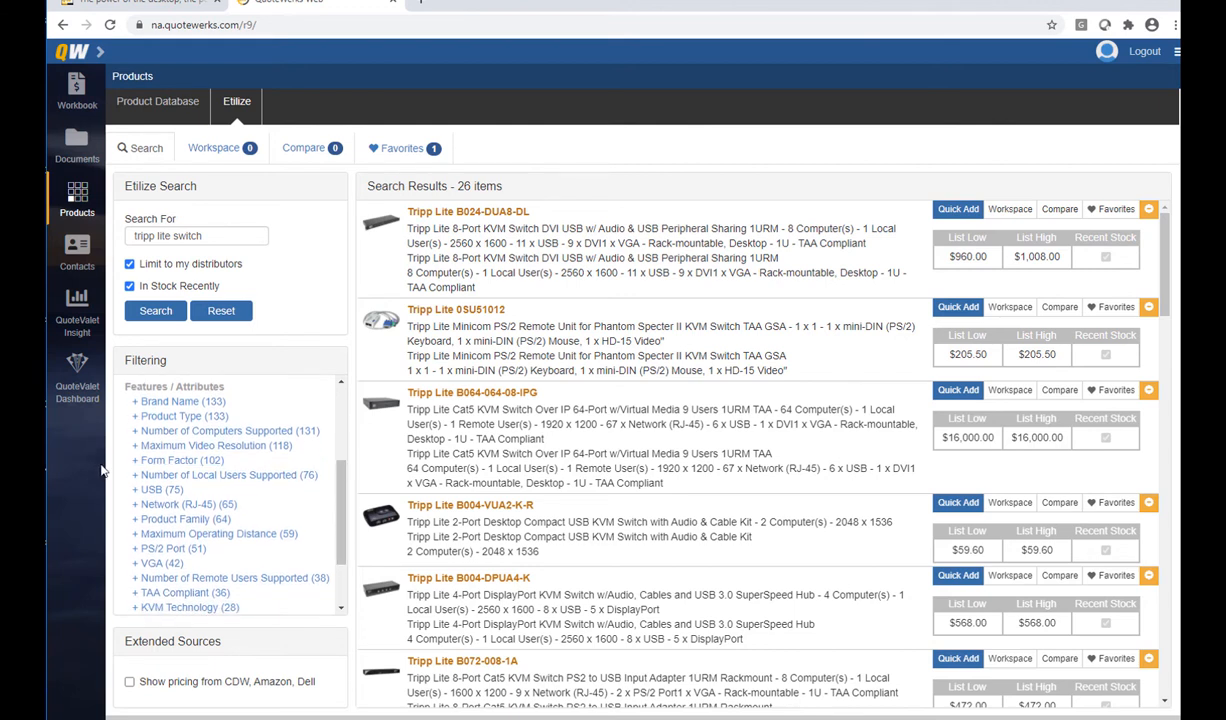
pyautogui.click(150, 519)
pyautogui.scroll(-1, 266, 537)
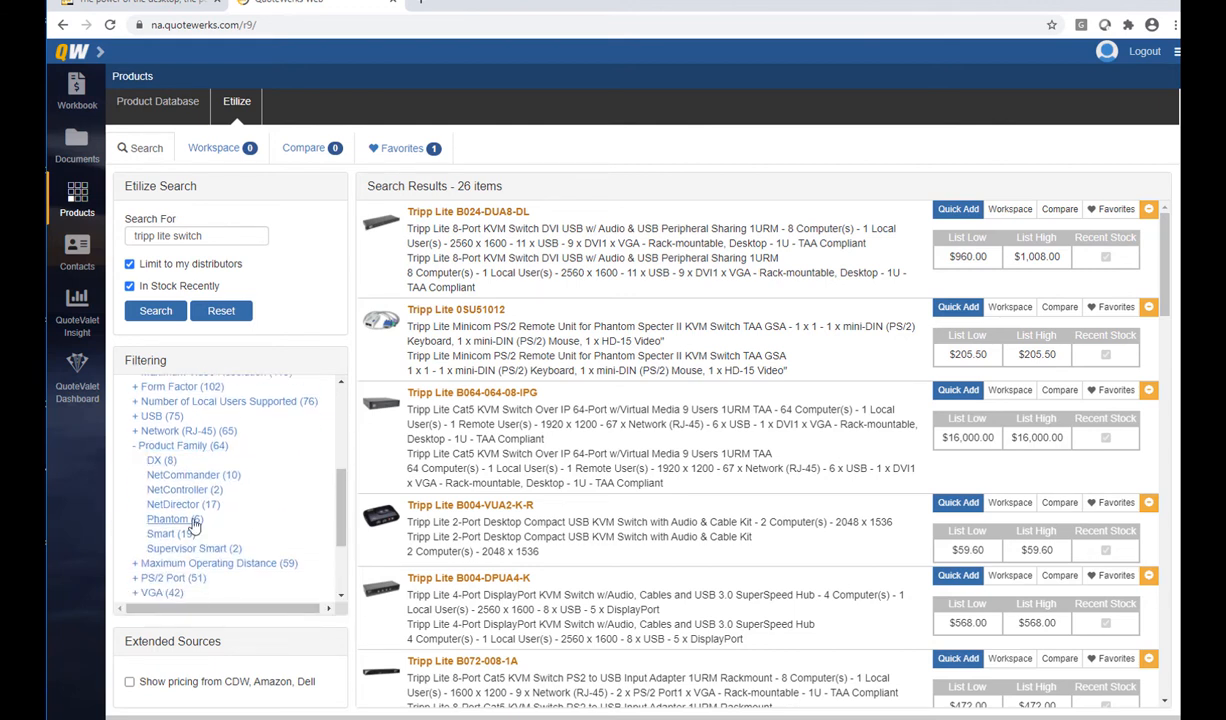
pyautogui.click(205, 476)
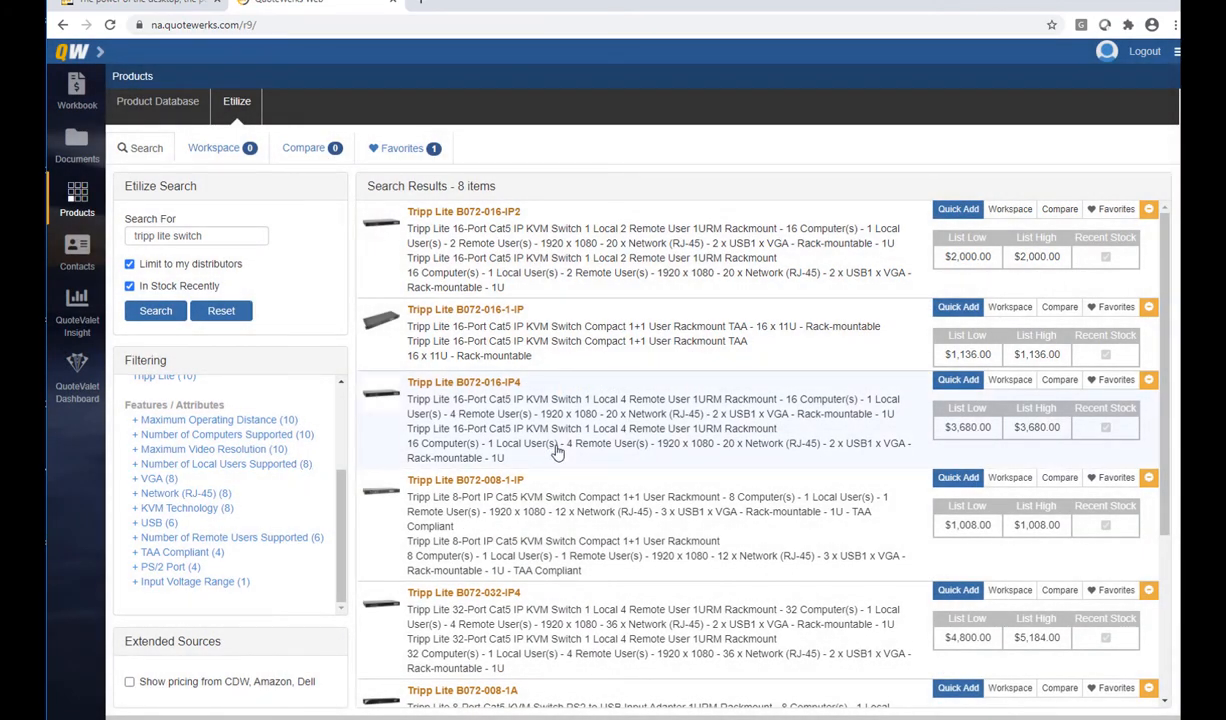
pyautogui.click(778, 342)
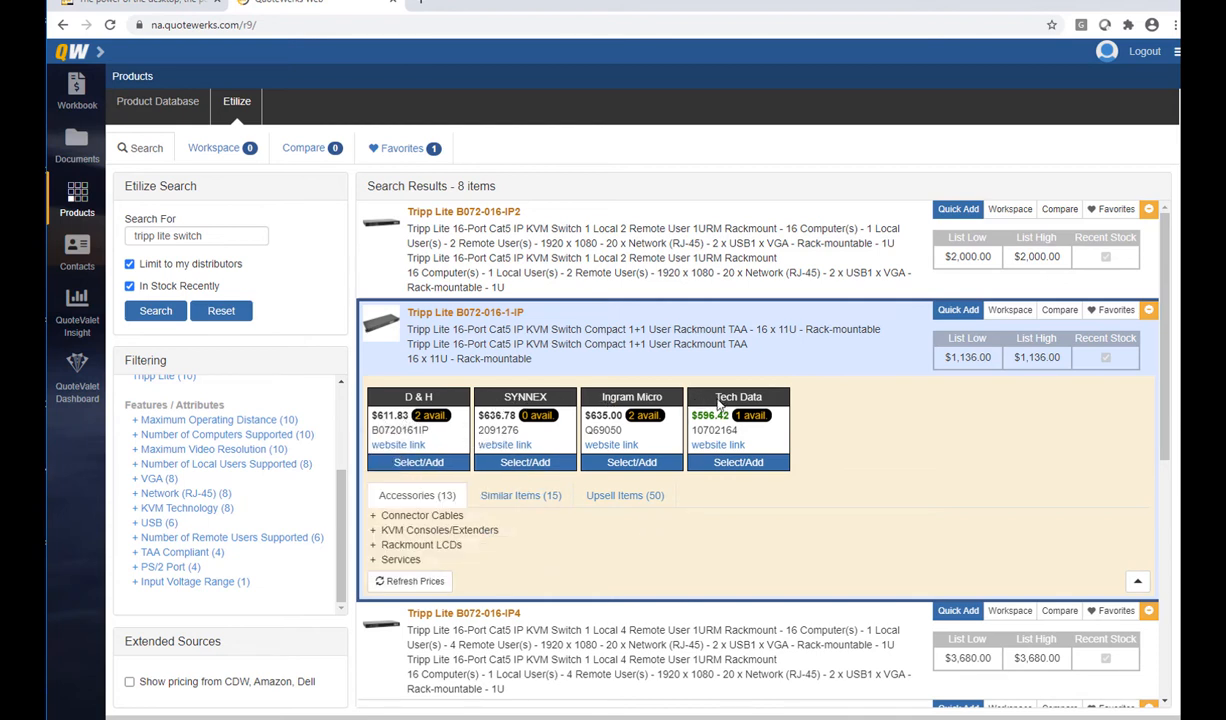
# Add the Tripp Lite B072-016-1-IP at Tech Data's $596.42 cost under Optional Items
pyautogui.moveTo(750, 418)
pyautogui.click(740, 463)
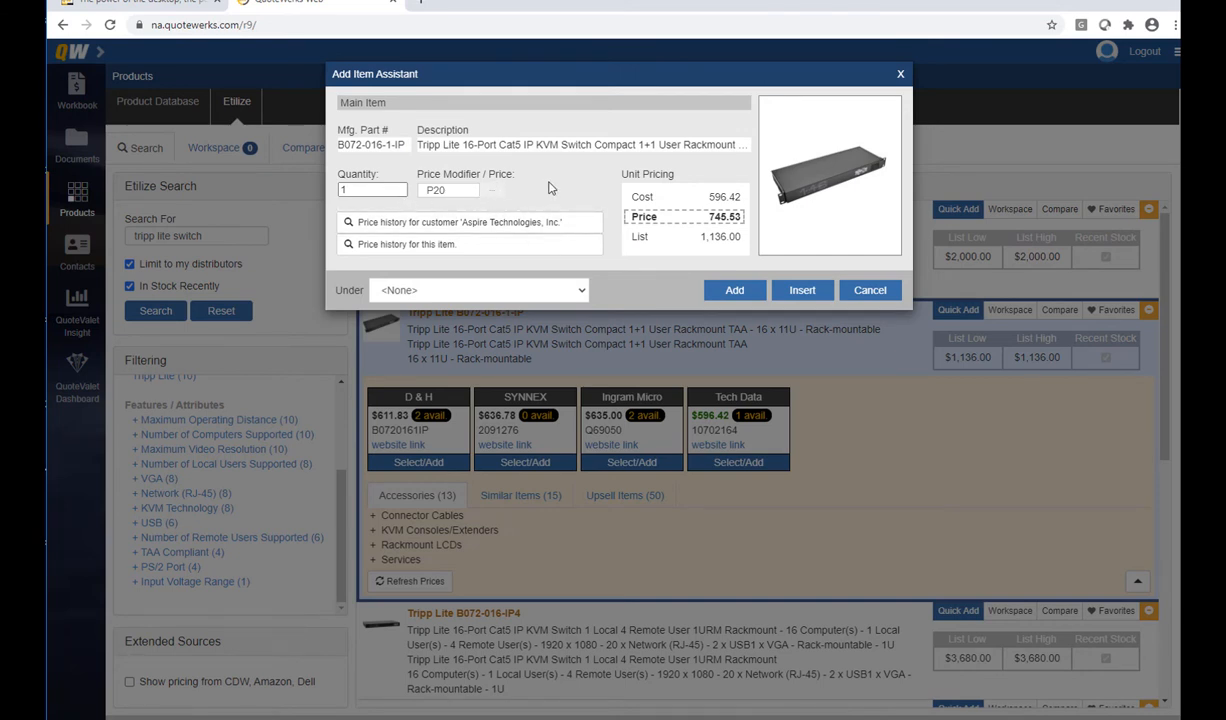
pyautogui.click(580, 290)
pyautogui.click(455, 375)
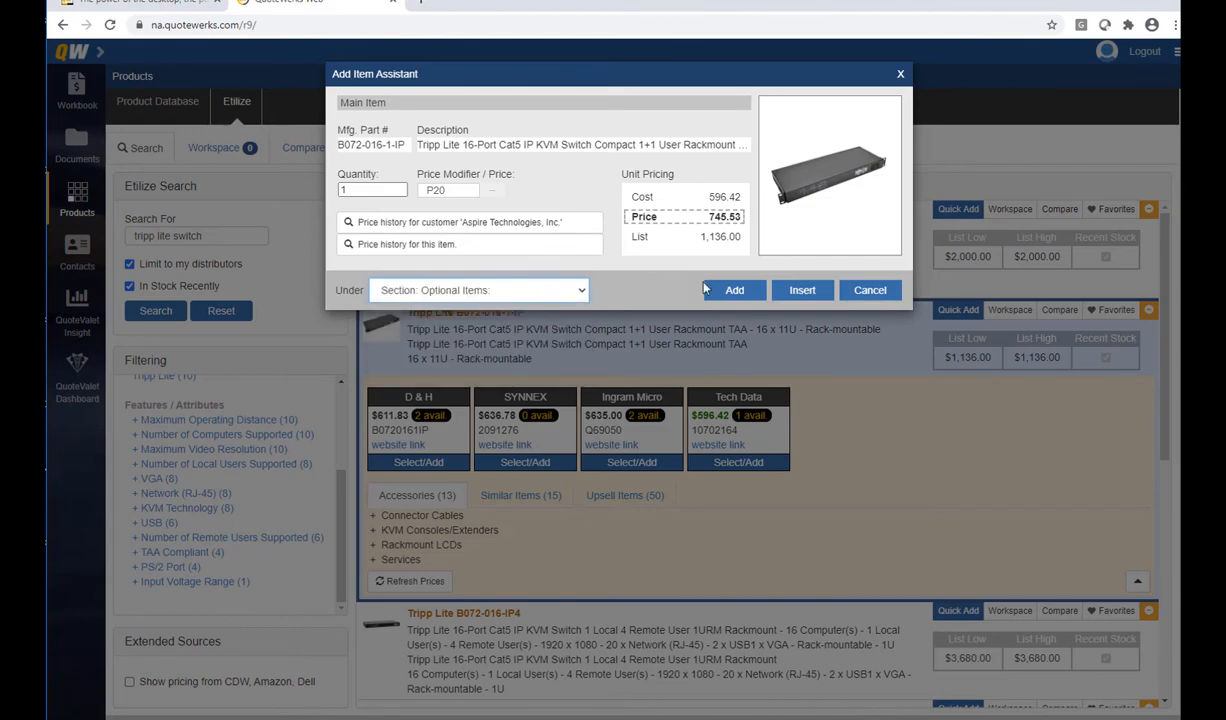
pyautogui.click(735, 291)
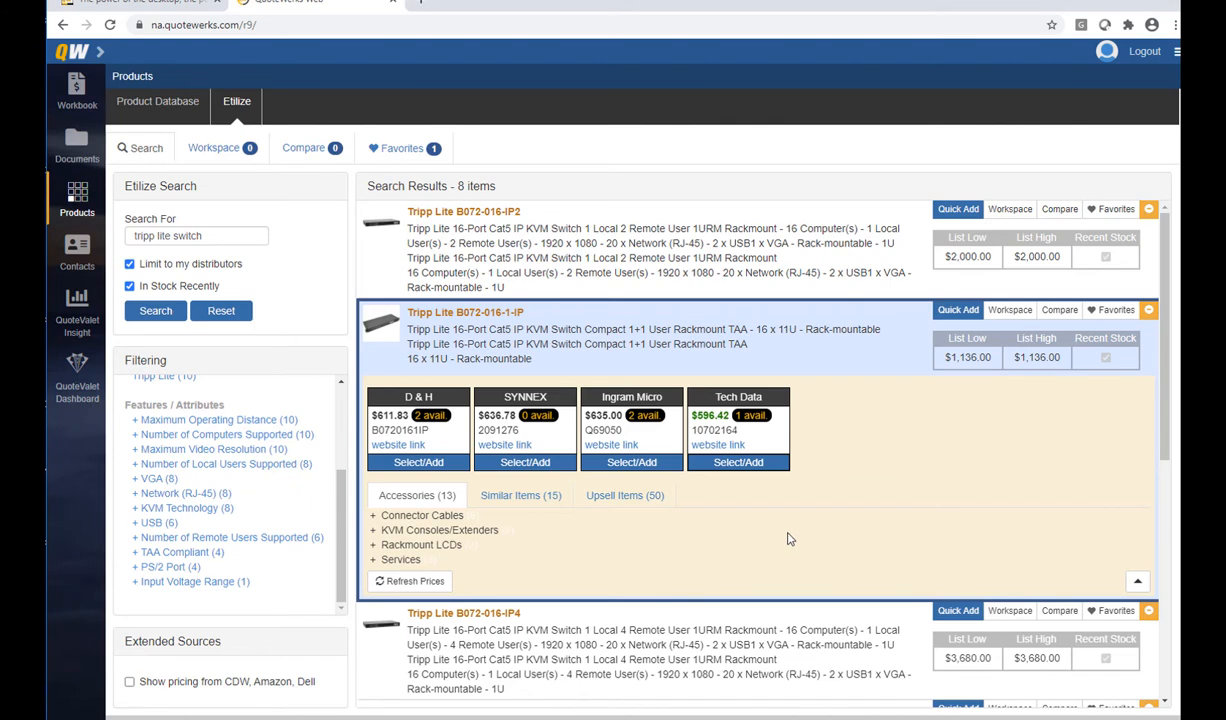
# Collapse the B072-016-1-IP details and show distributor pricing for the B072-032-IP4
pyautogui.click(780, 331)
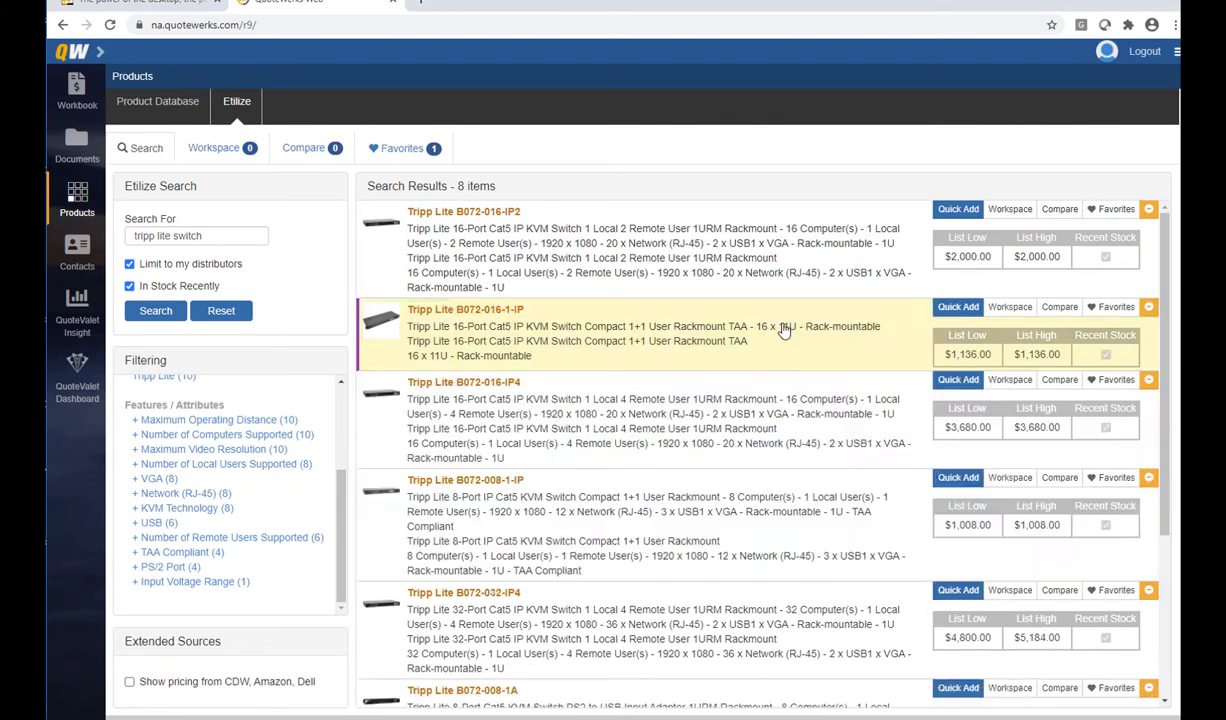
pyautogui.scroll(-1, 793, 380)
pyautogui.scroll(-2, 795, 390)
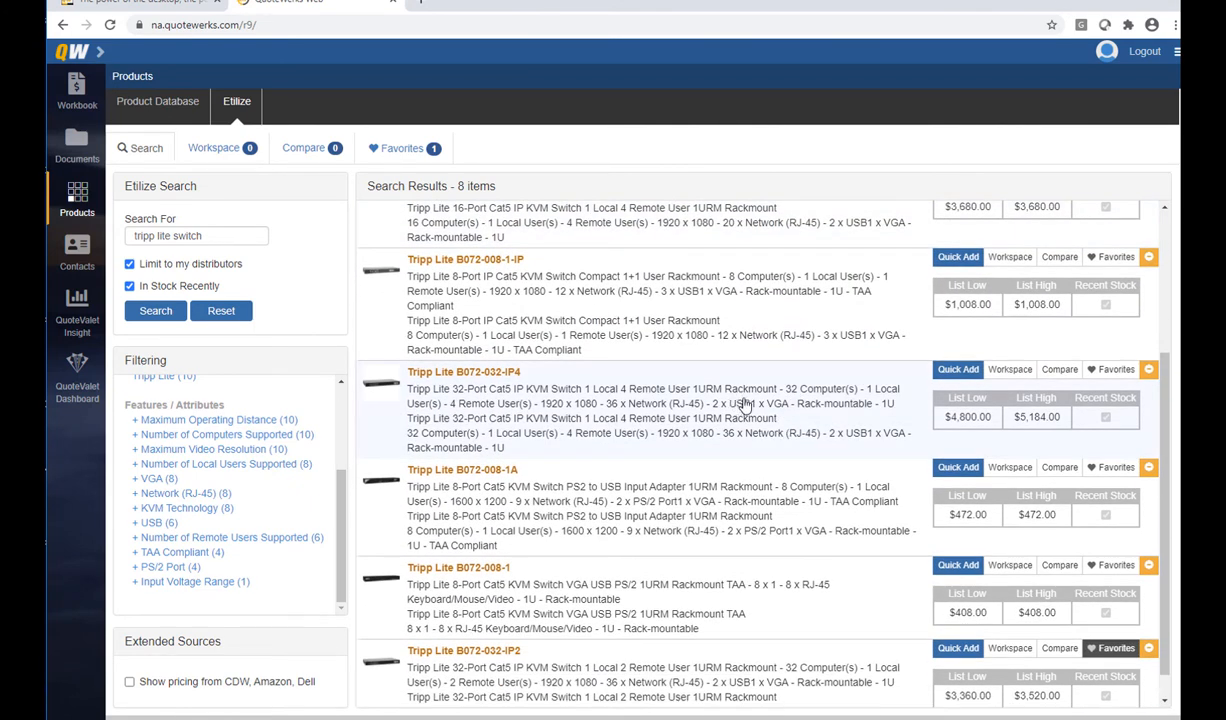
pyautogui.click(748, 405)
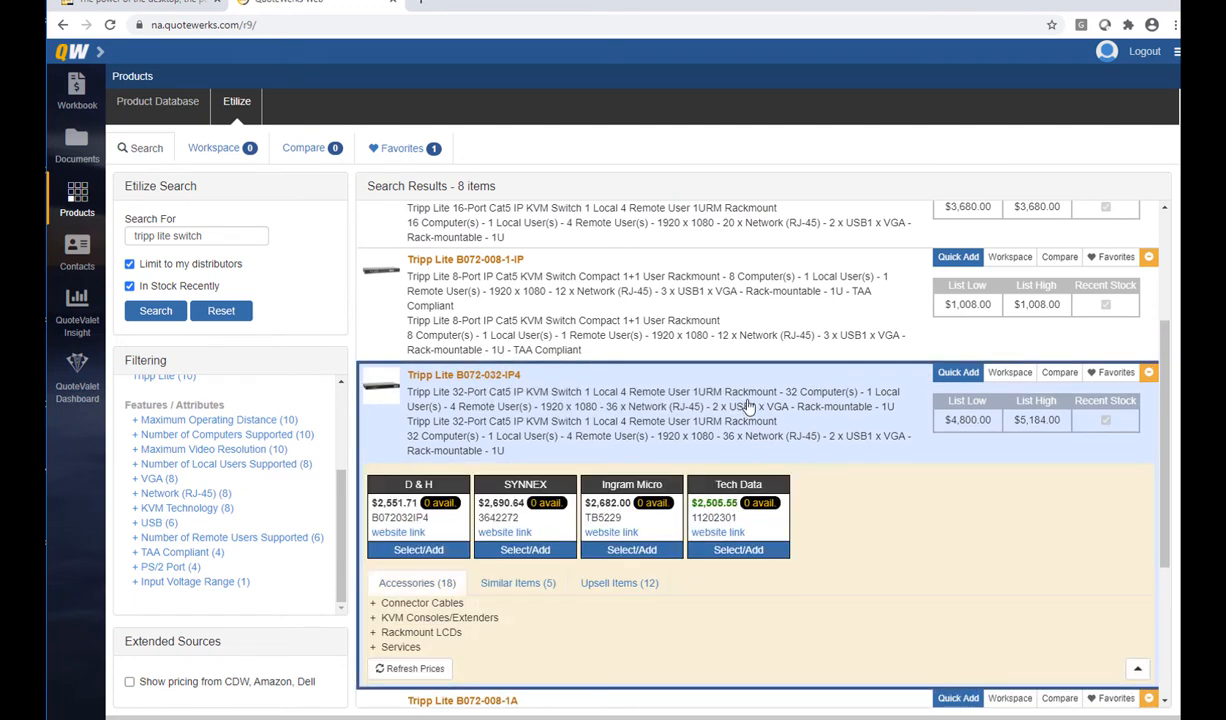
# Compare distributor stock, then begin adding the B072-032-IP4 at Tech Data's 2505.55 cost
pyautogui.scroll(-1, 838, 446)
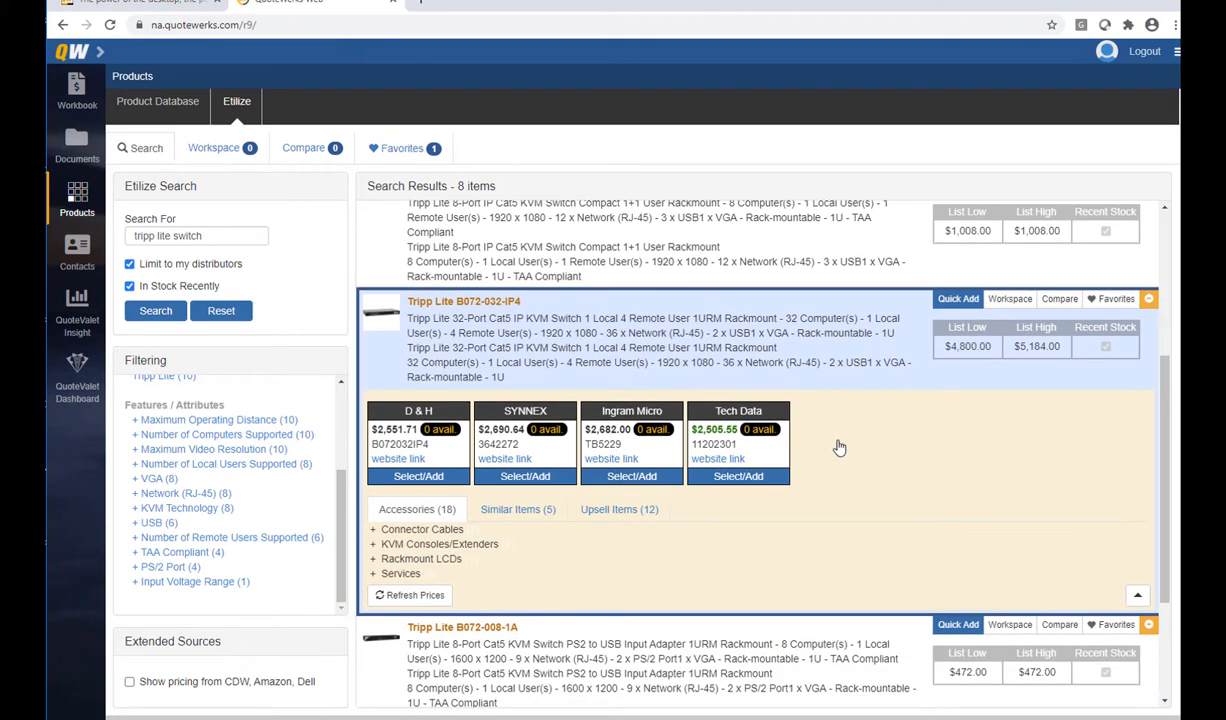
pyautogui.moveTo(755, 428)
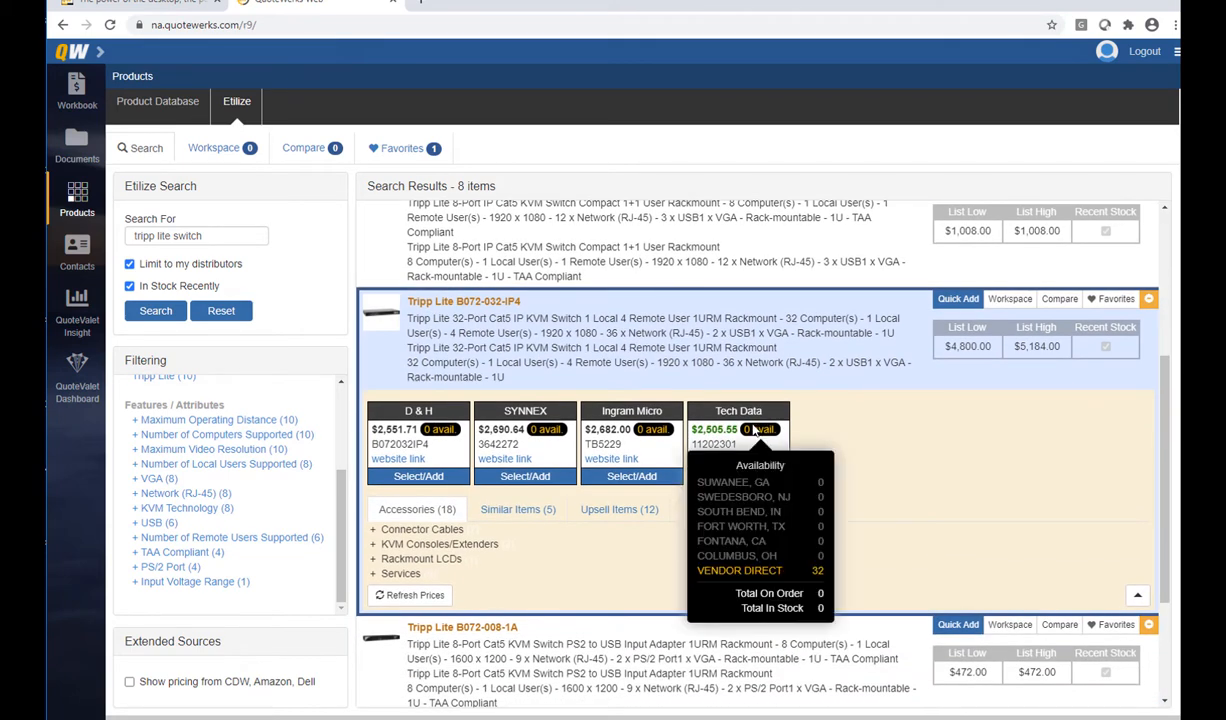
pyautogui.moveTo(652, 432)
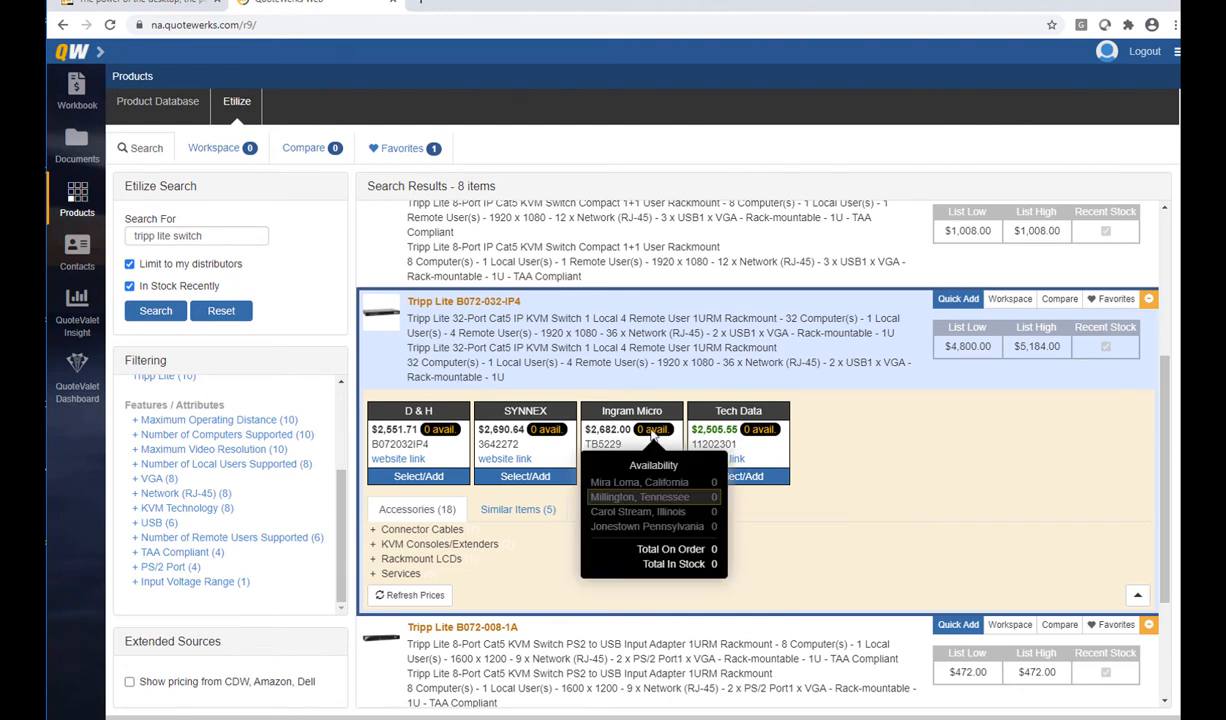
pyautogui.moveTo(545, 434)
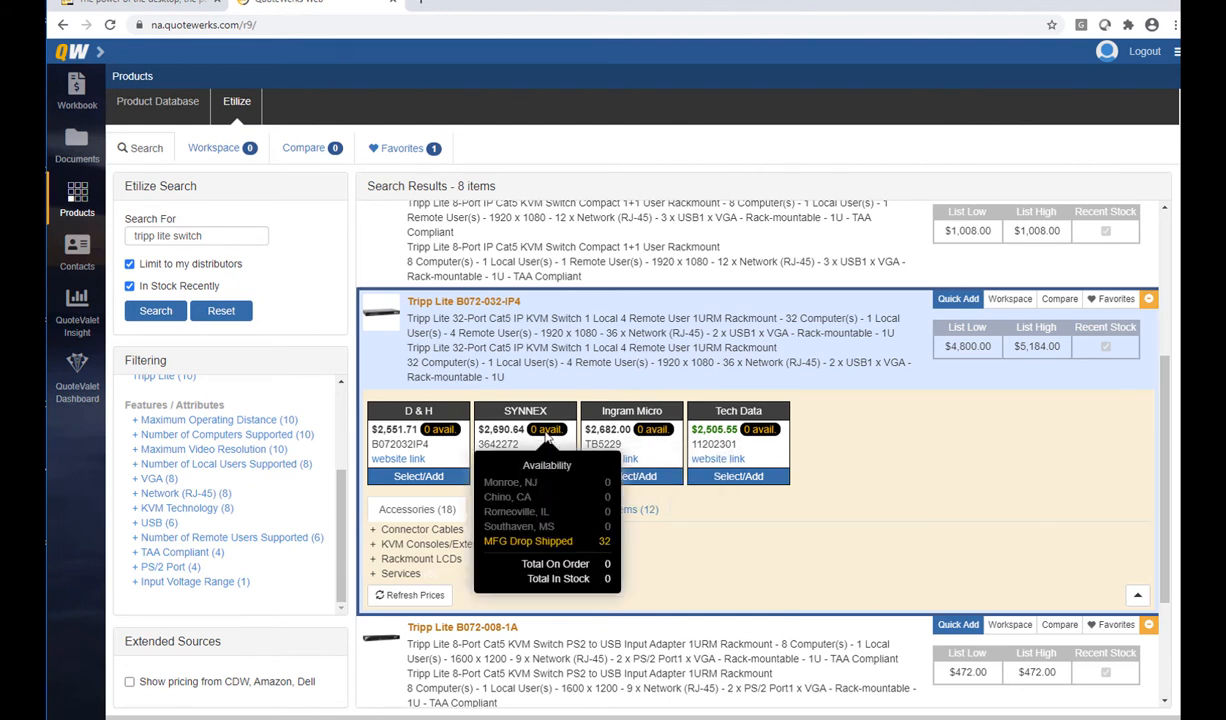
pyautogui.moveTo(446, 433)
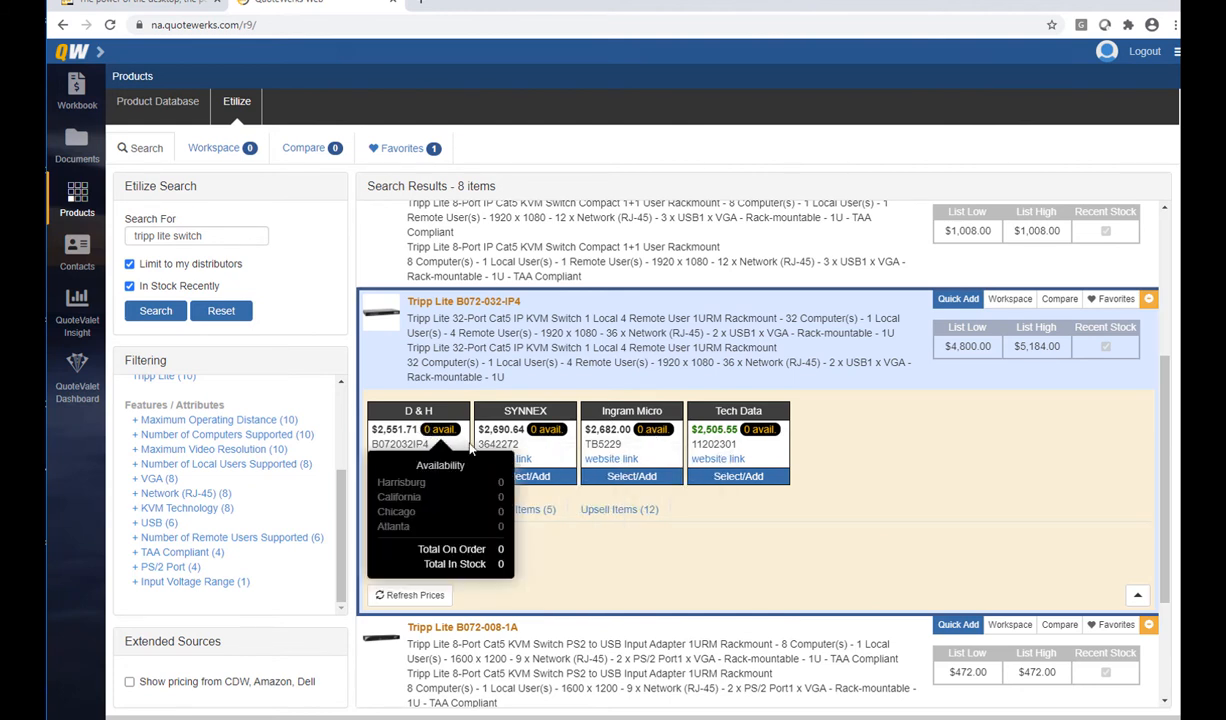
pyautogui.click(714, 474)
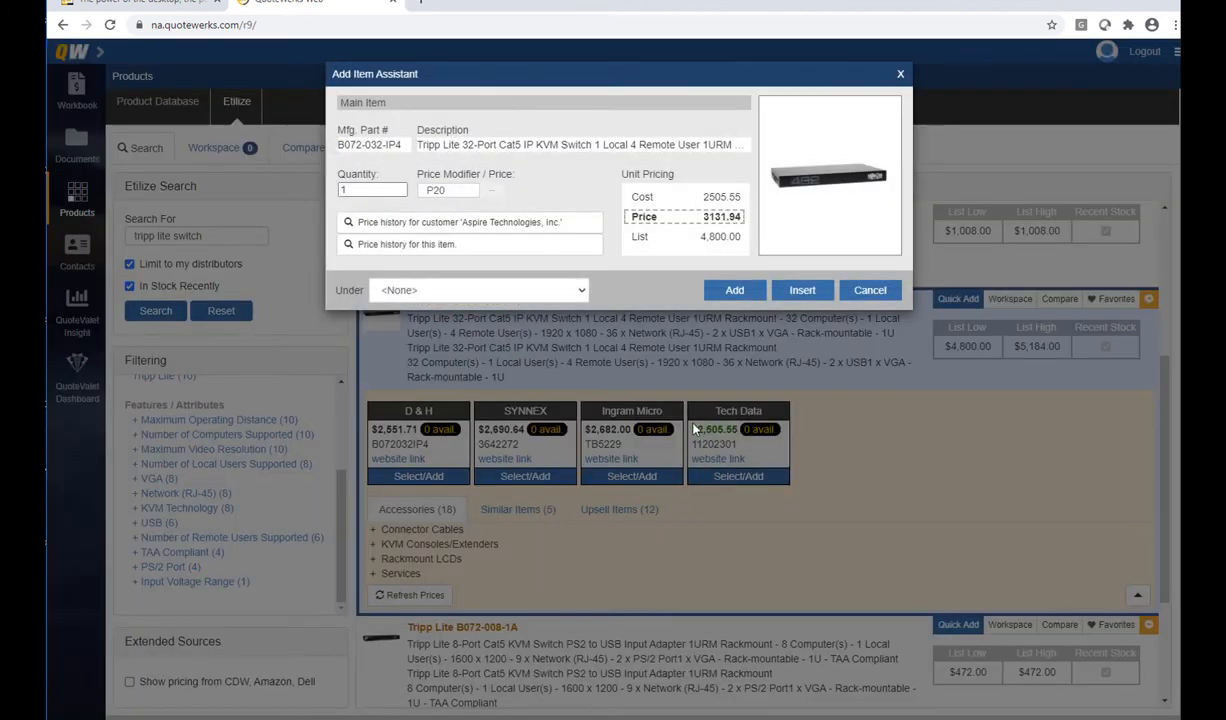
# Add three B072-032-IP4 switches under Optional Items and save the switch to the Etilize workspace
pyautogui.doubleClick(399, 187)
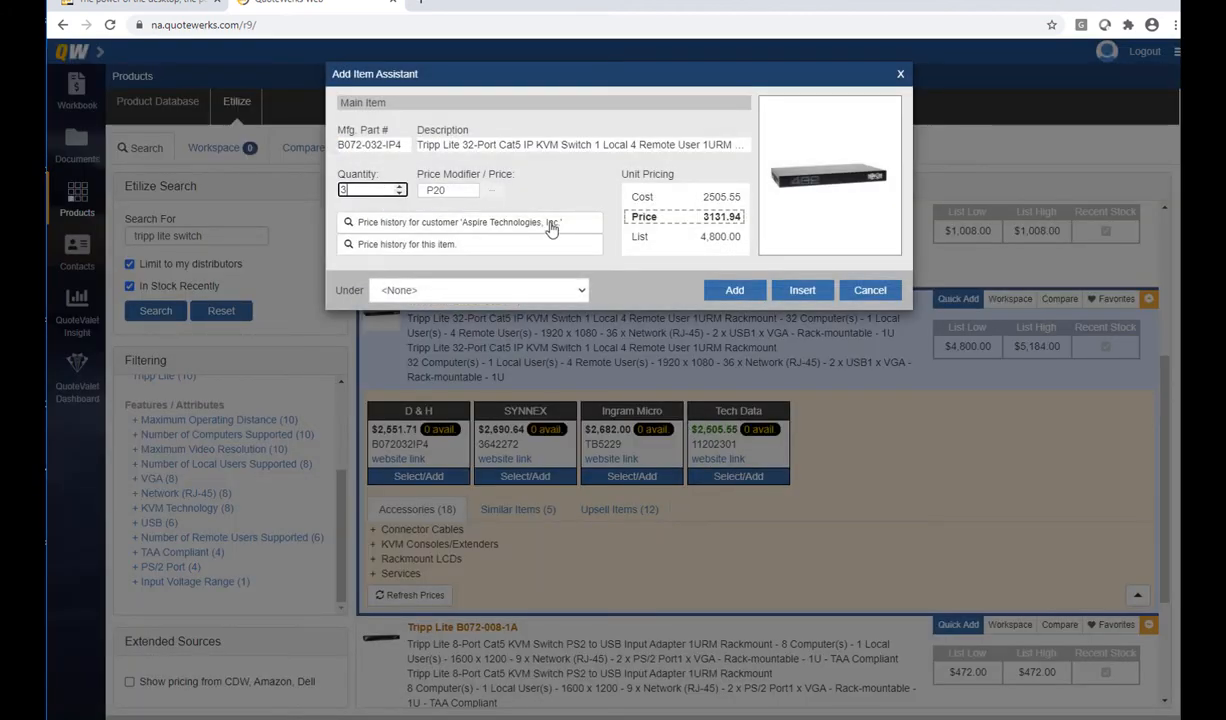
pyautogui.click(557, 288)
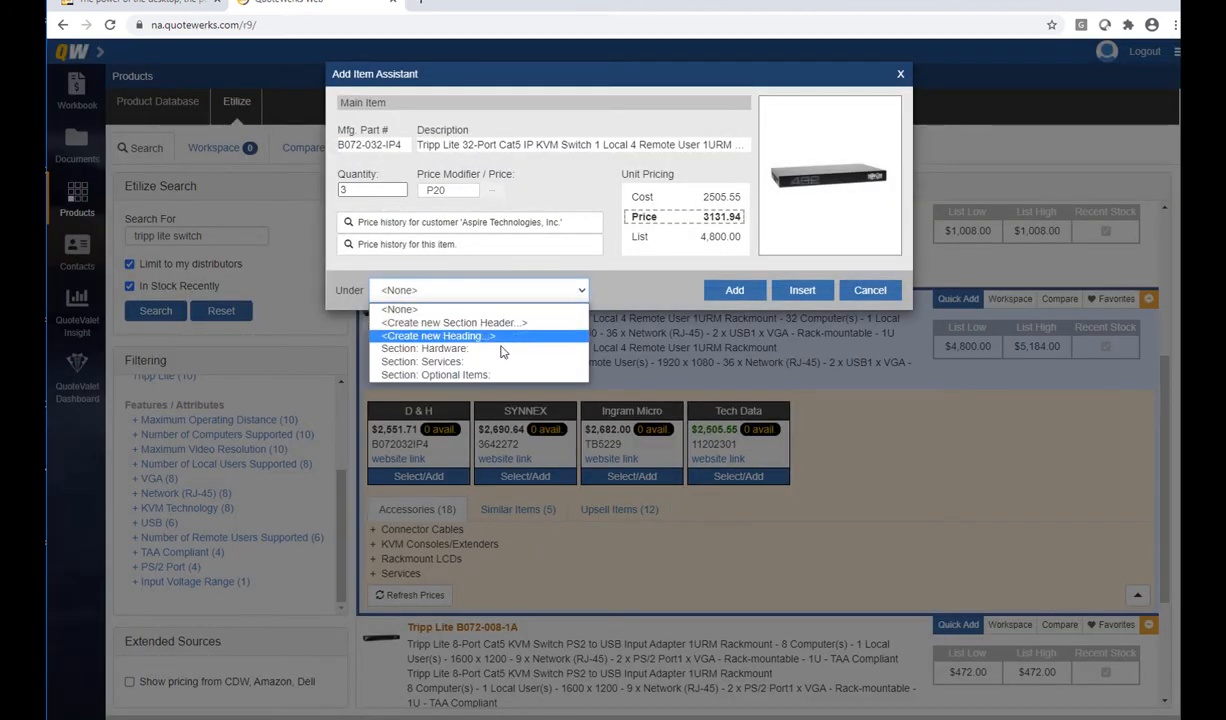
pyautogui.click(470, 374)
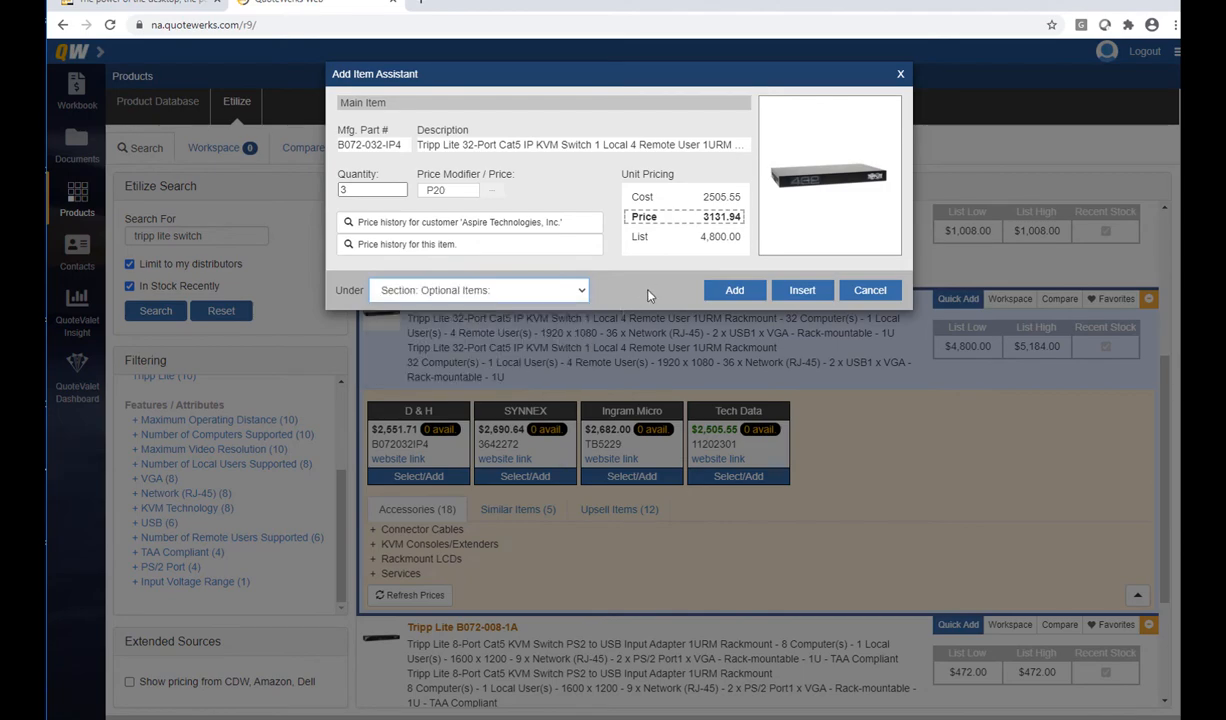
pyautogui.click(738, 292)
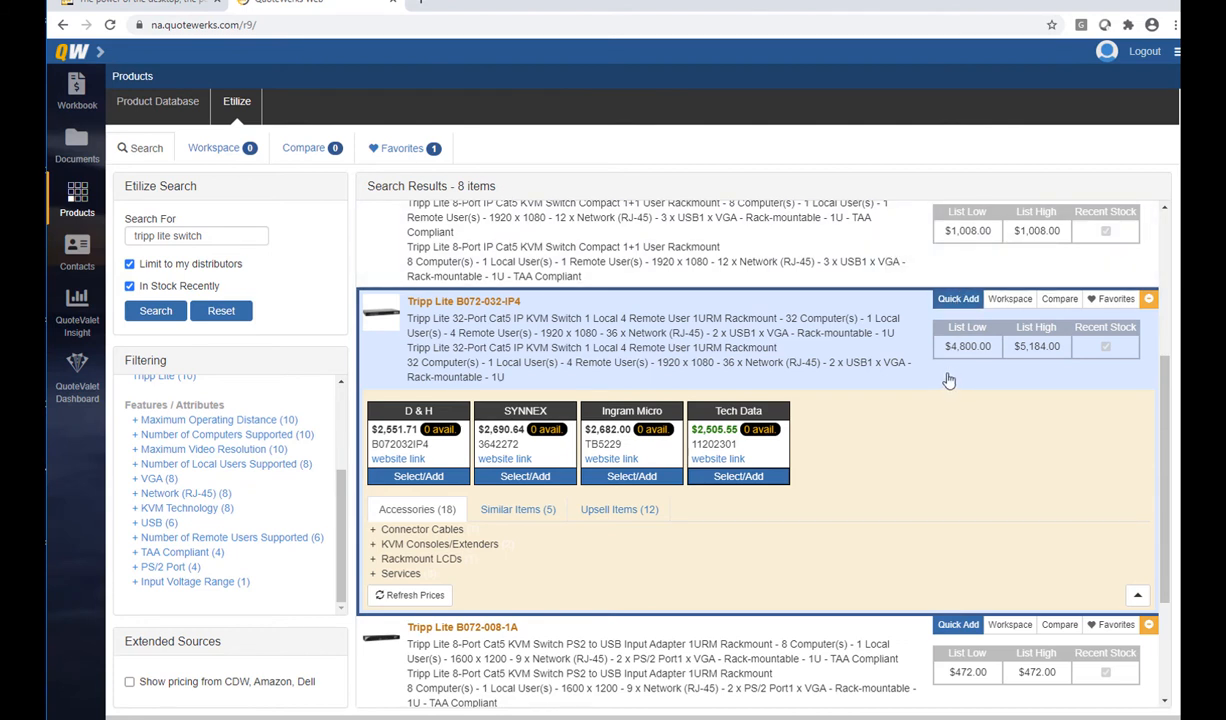
pyautogui.click(1010, 299)
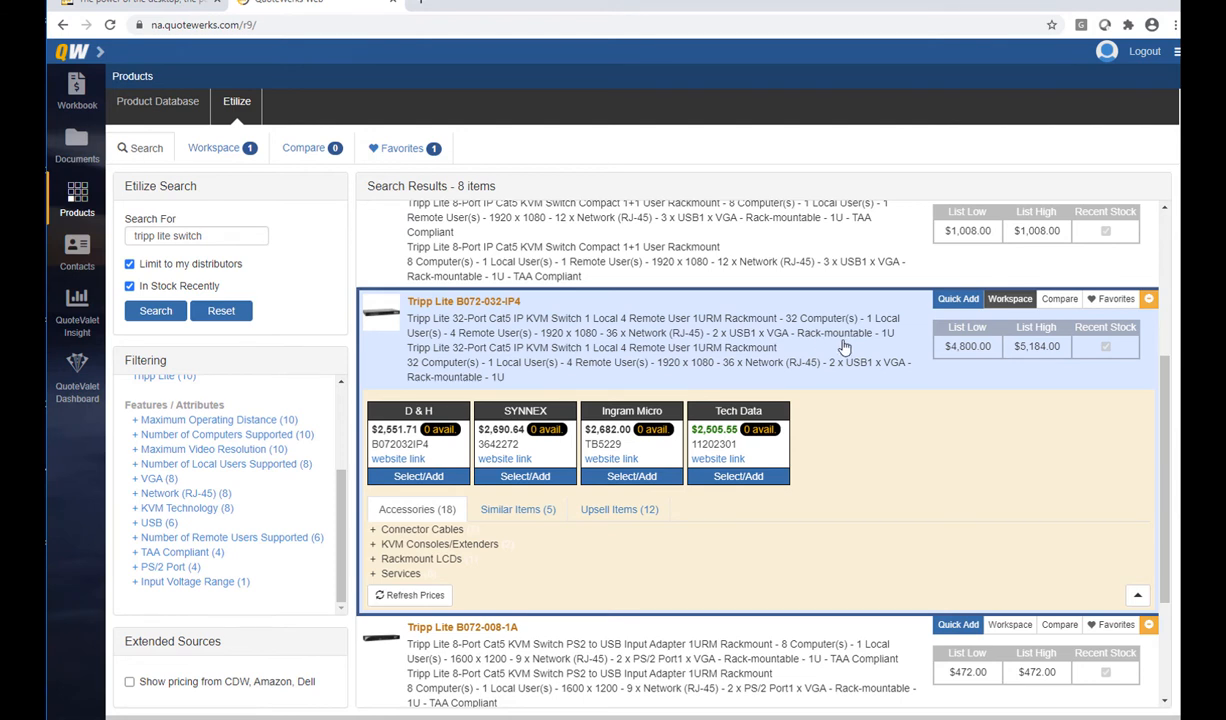
# Put the B072-032-IP4 and B072-008-1-IP in the comparison and view them side by side
pyautogui.click(1056, 300)
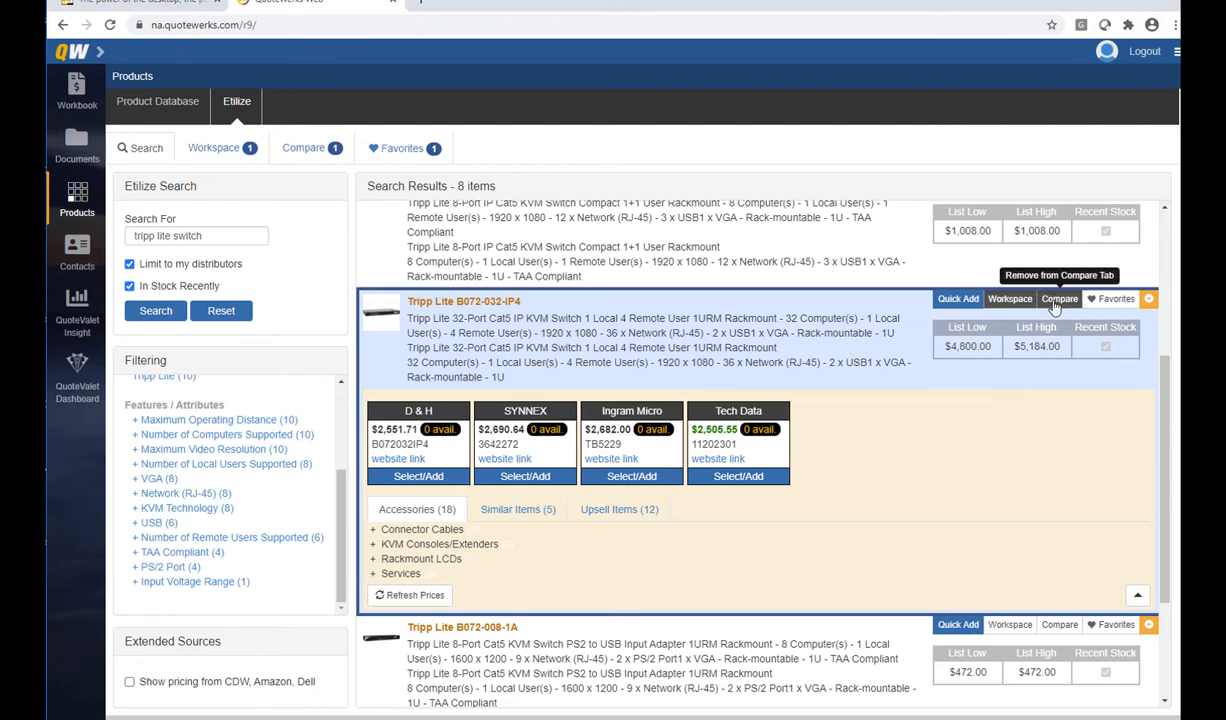
pyautogui.scroll(1, 900, 345)
pyautogui.click(850, 385)
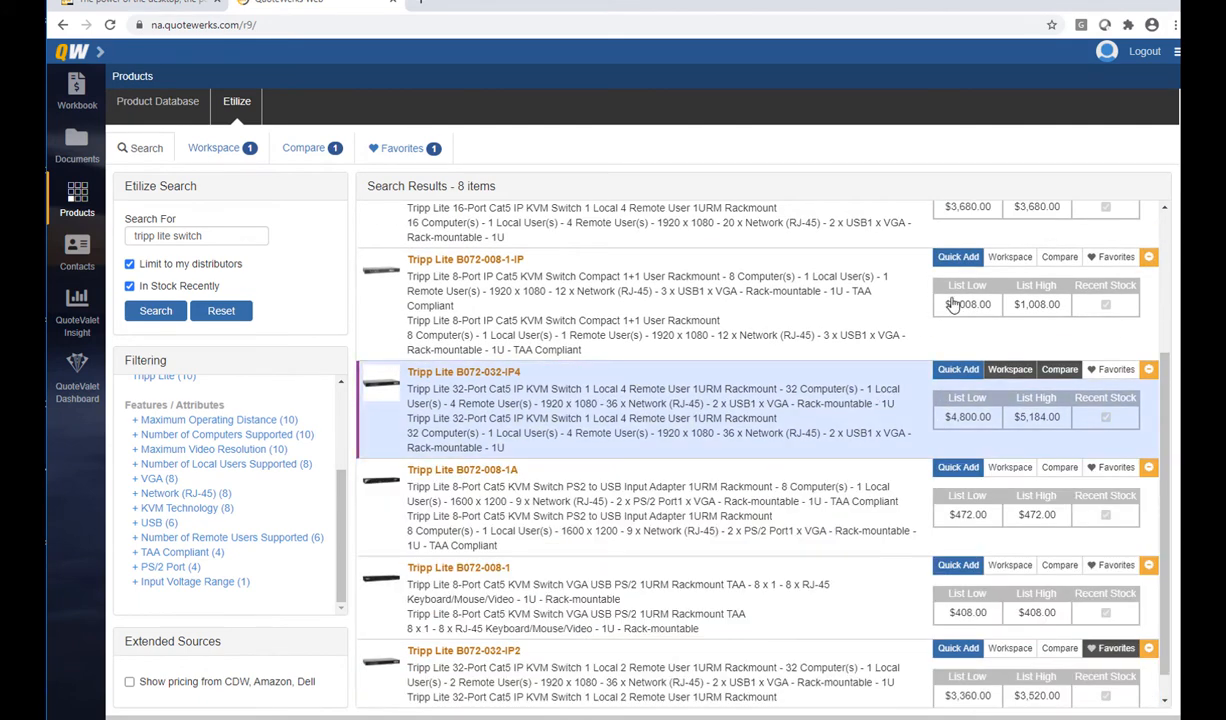
pyautogui.click(1059, 257)
pyautogui.click(307, 151)
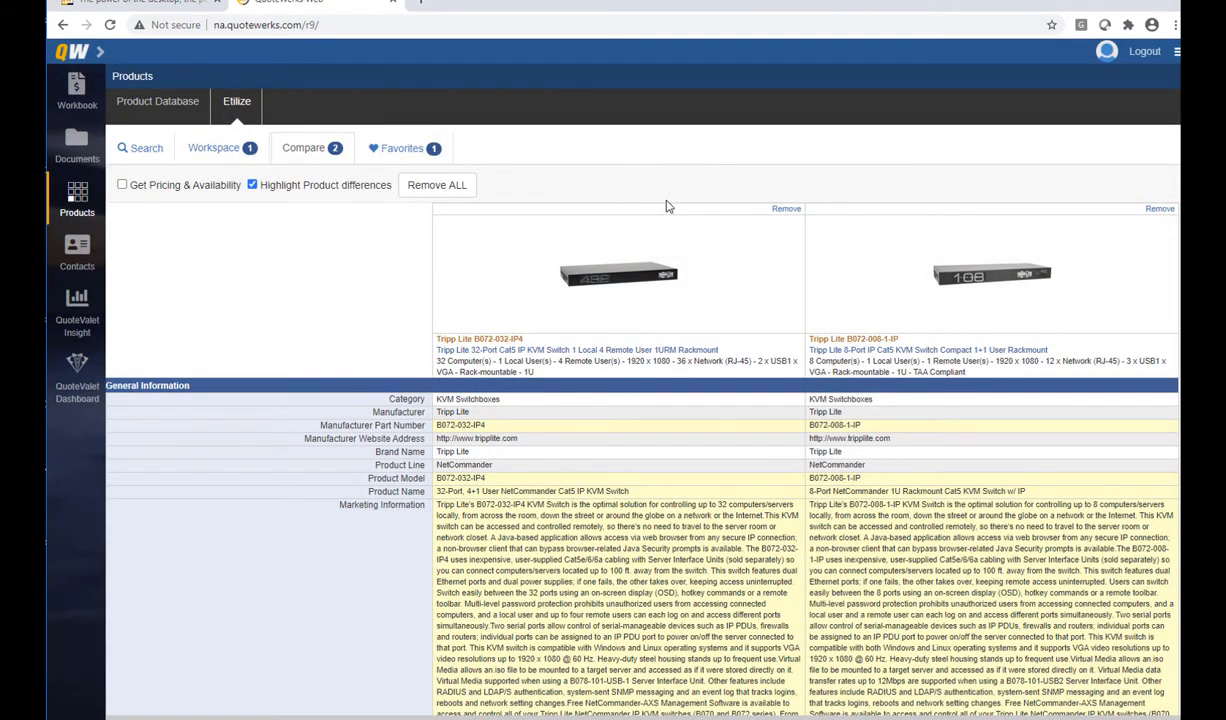
# Go back through the search results to the KaseyaExample quote workbook
pyautogui.click(143, 149)
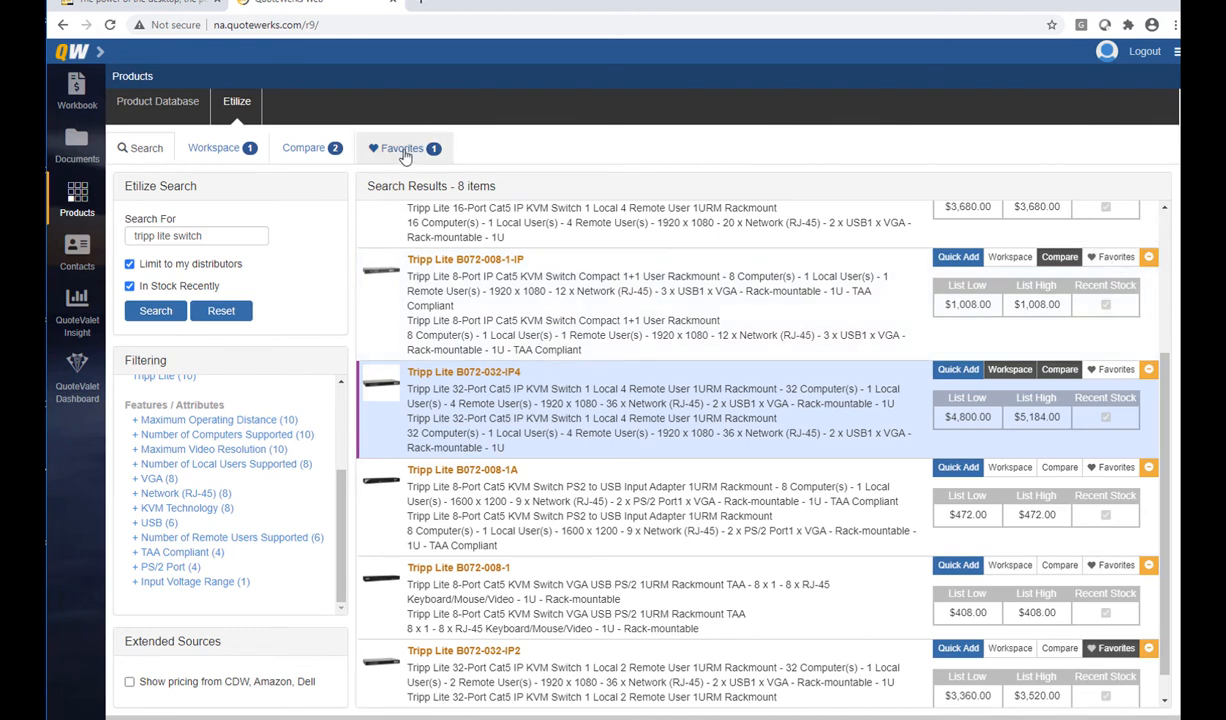
pyautogui.scroll(-1, 760, 306)
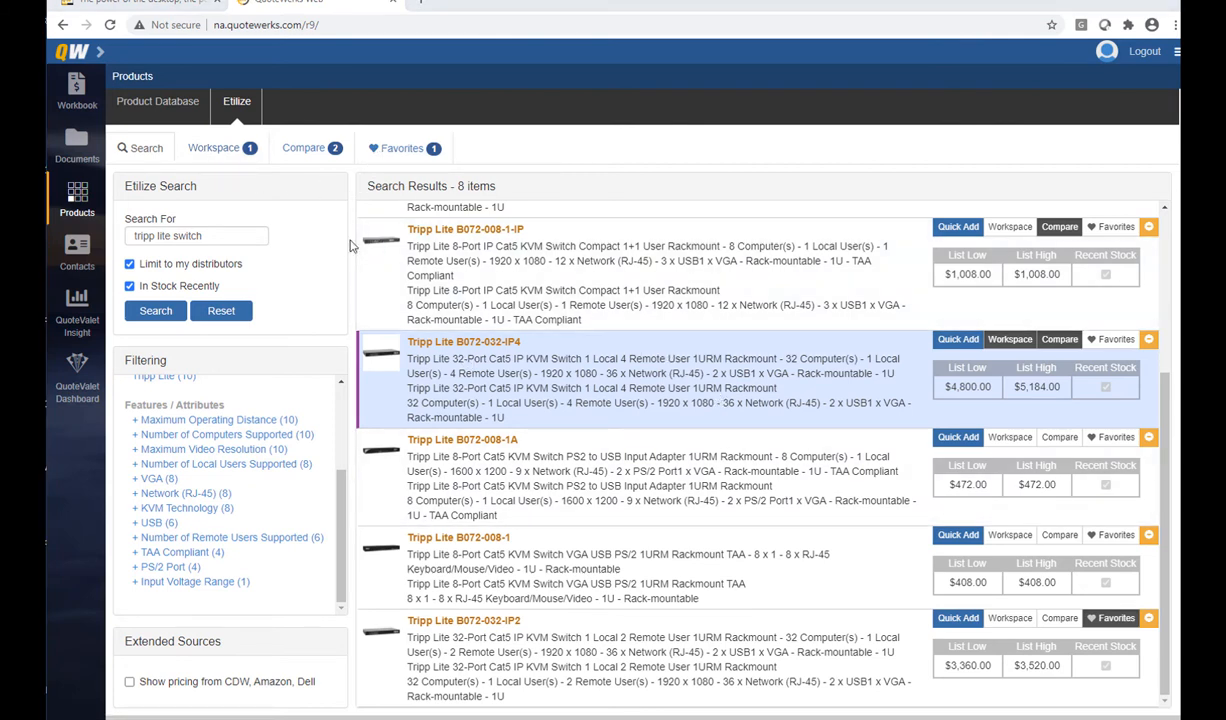
pyautogui.click(77, 90)
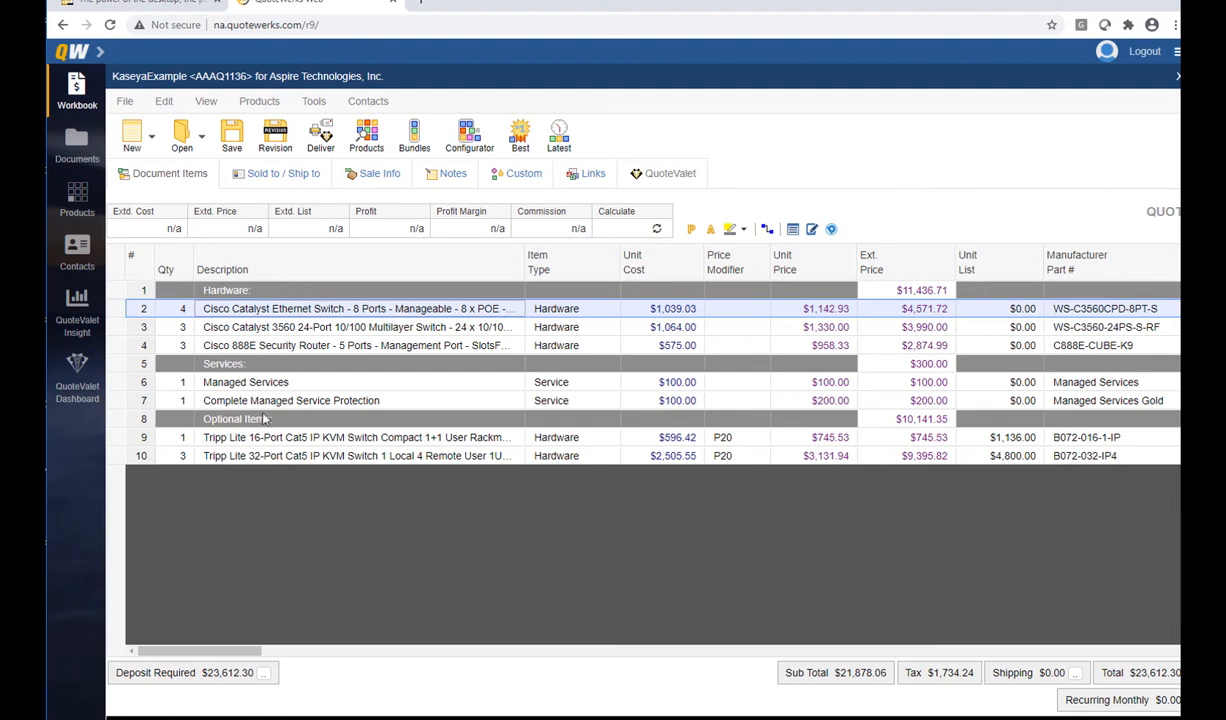
# Drag the Cisco 888E Security Router line to row 2, above both Catalyst switches
pyautogui.moveTo(113, 345); pyautogui.dragTo(112, 310)
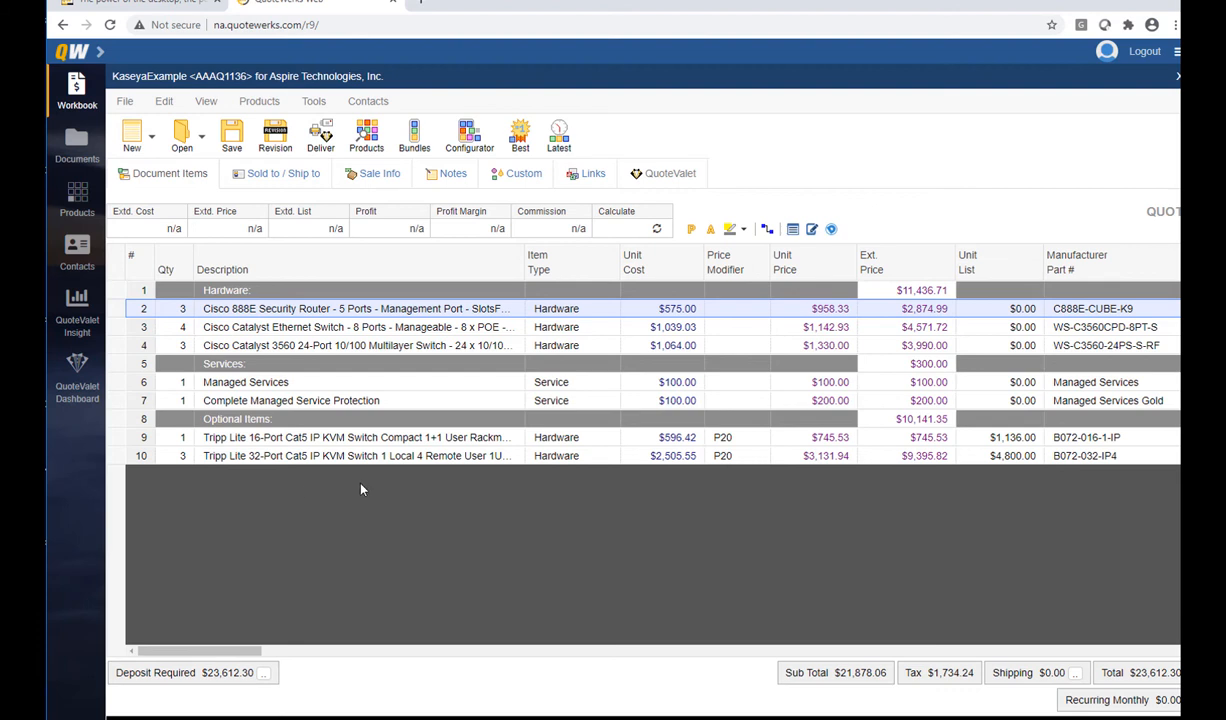
# Trim the Cisco 888E description so it ends at '5 Ports'
pyautogui.click(812, 230)
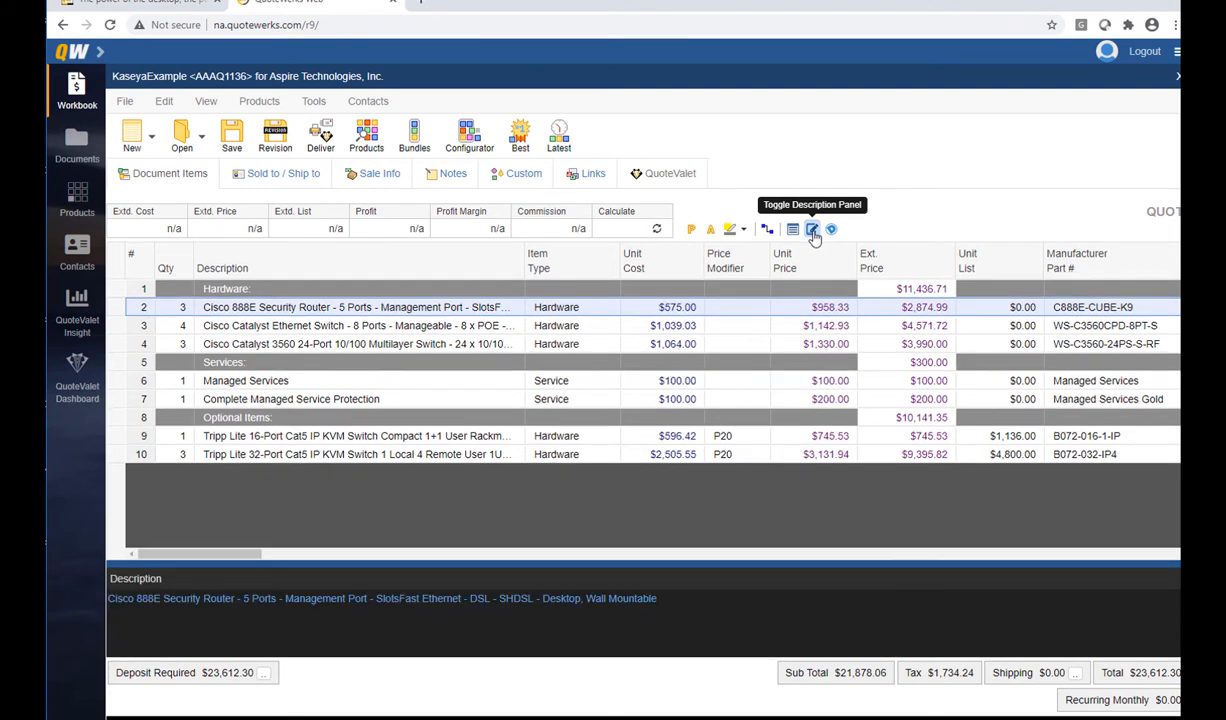
pyautogui.moveTo(657, 598); pyautogui.dragTo(271, 598)
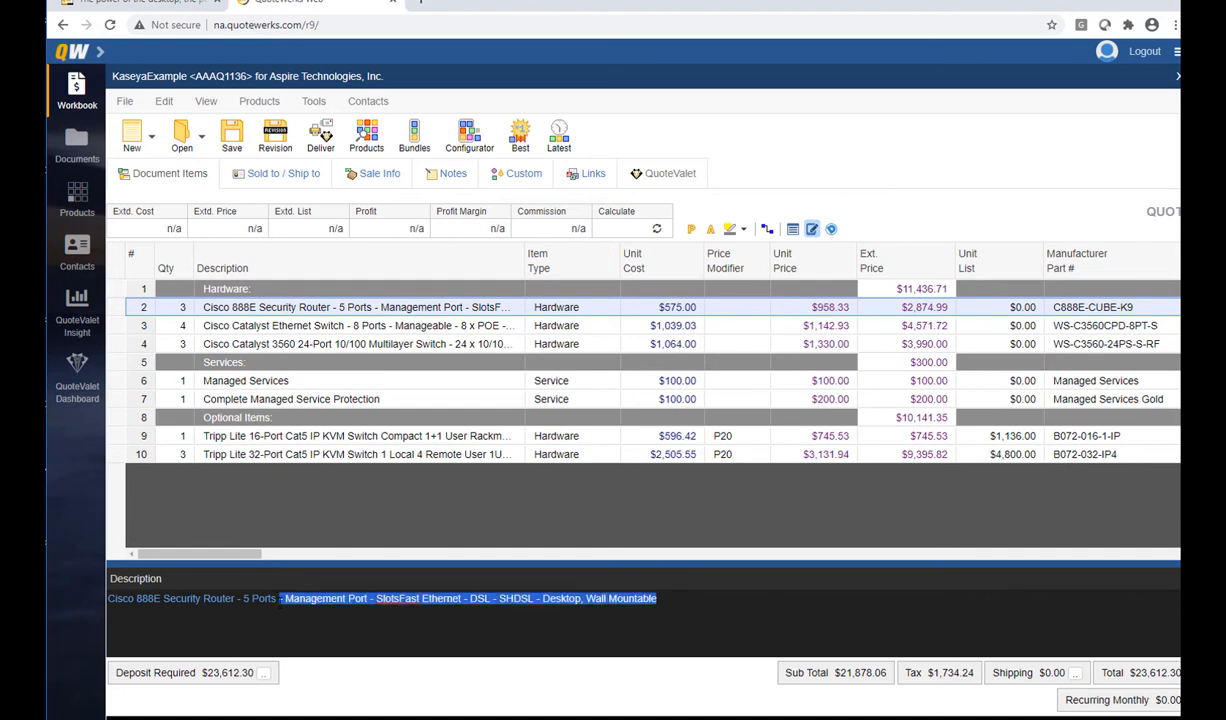
pyautogui.press('BackSpace')
# Delete the trailing text of the Cisco Catalyst Ethernet Switch description
pyautogui.doubleClick(340, 318)
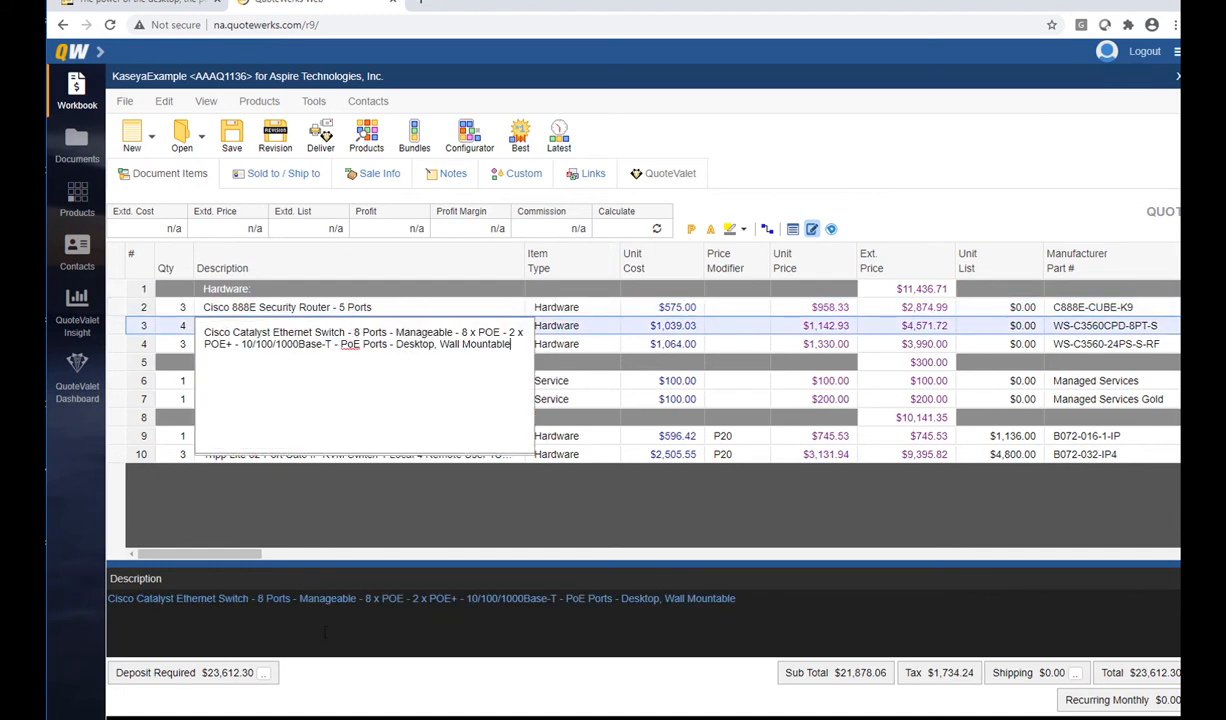
pyautogui.moveTo(736, 598); pyautogui.dragTo(458, 600)
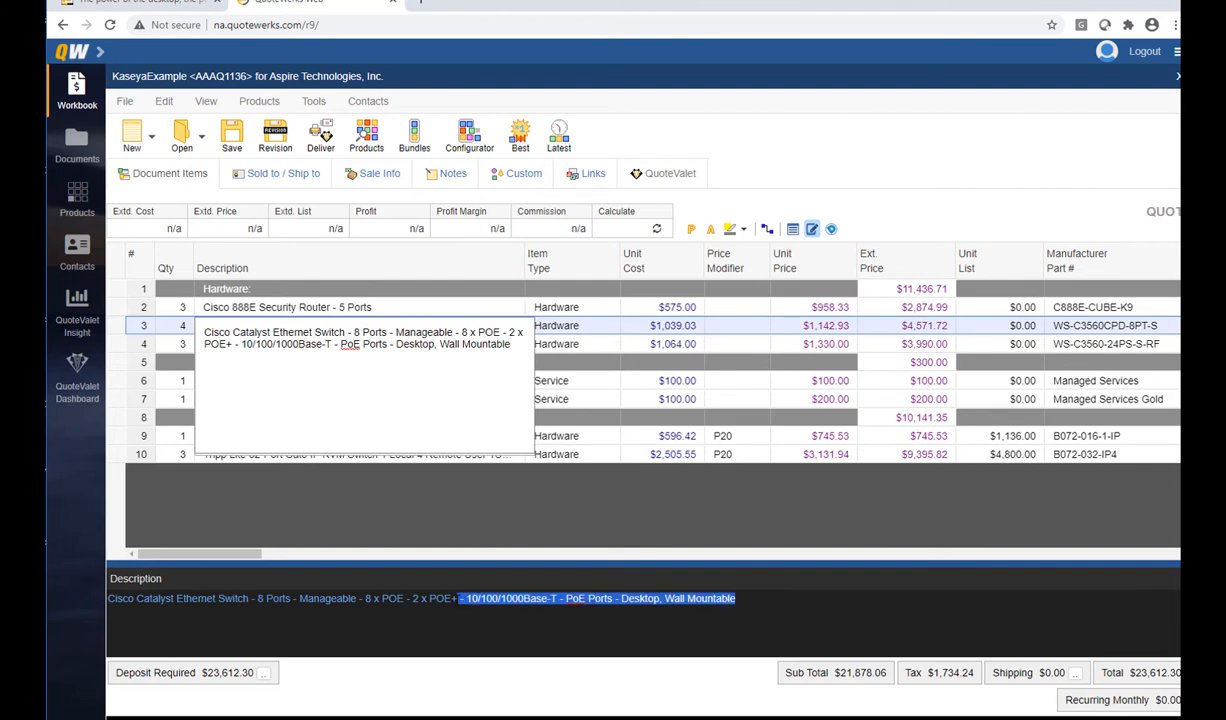
pyautogui.press('BackSpace')
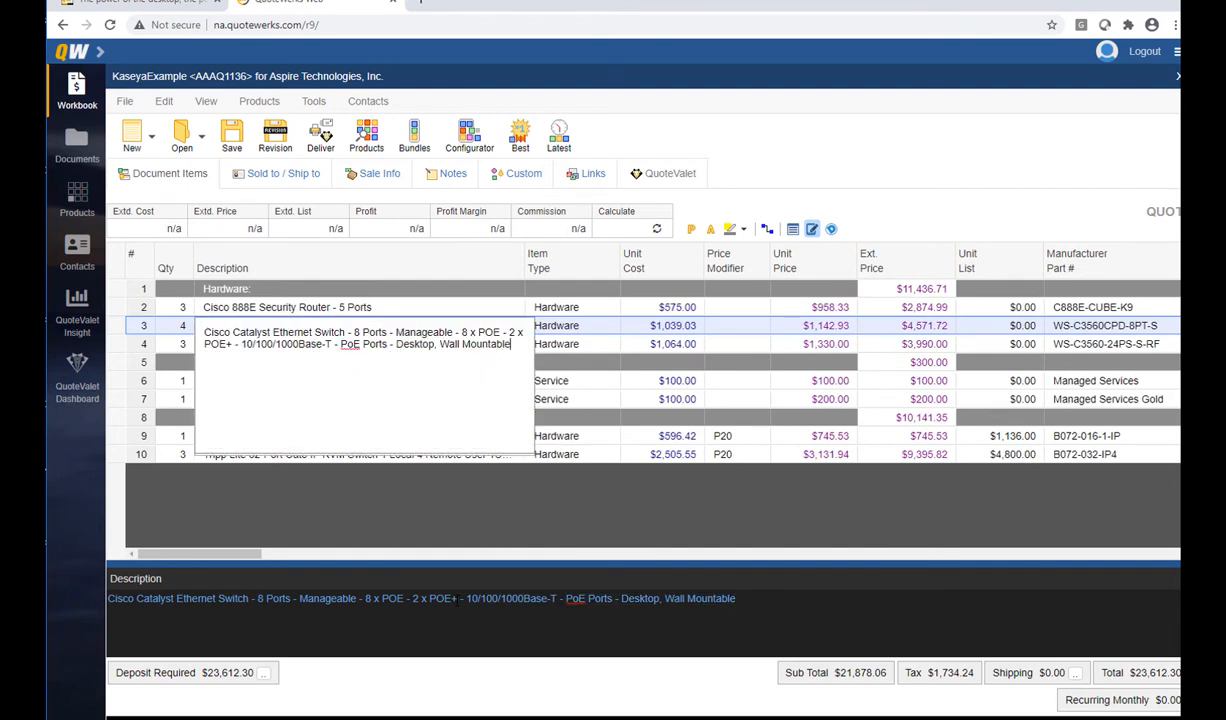
pyautogui.click(540, 378)
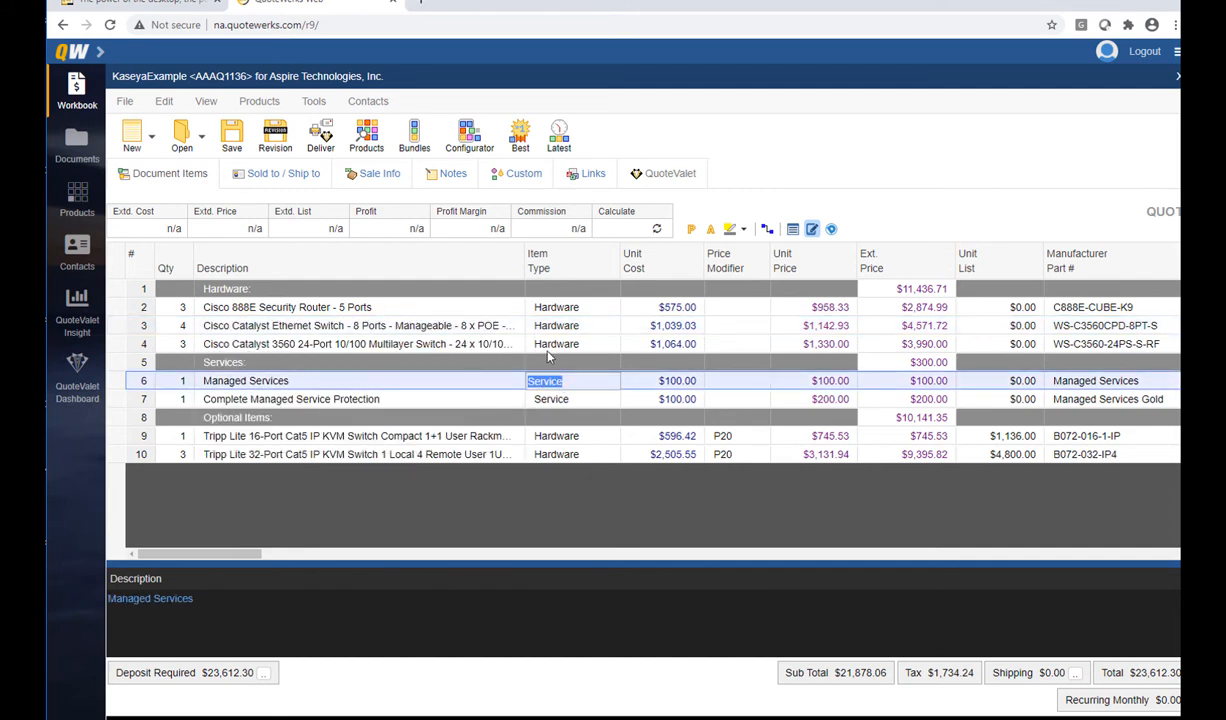
pyautogui.click(812, 230)
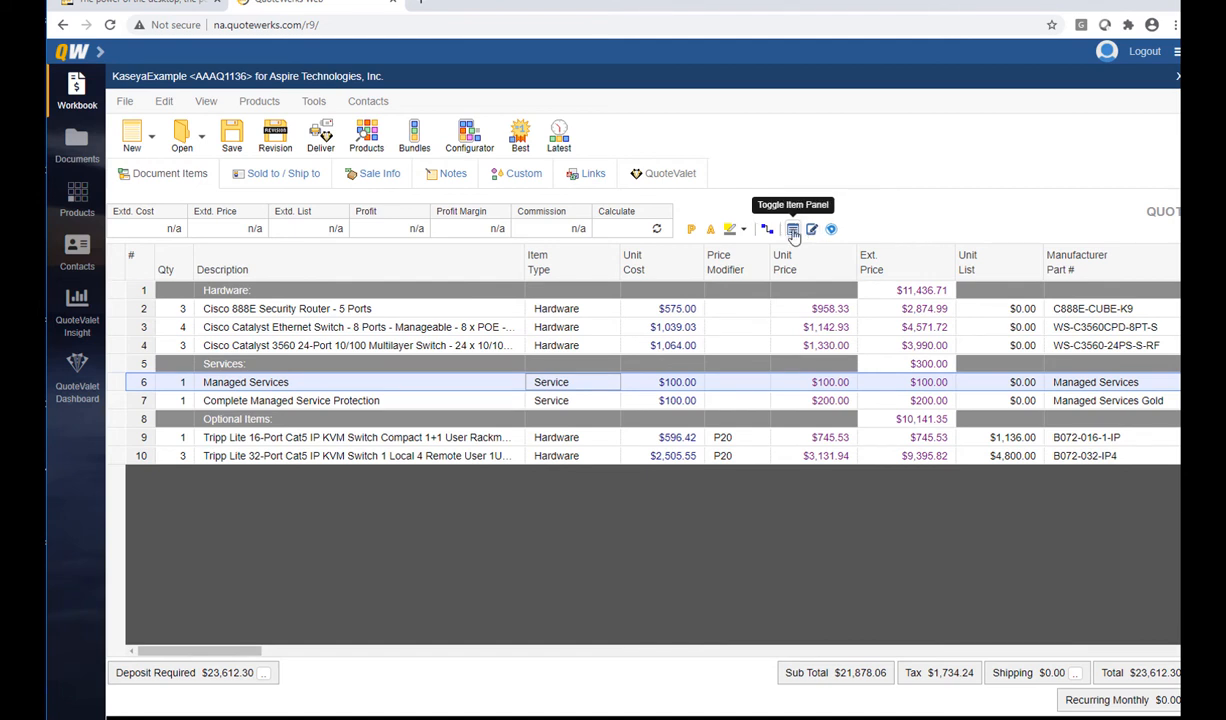
# Enter 'Usually a service' in the Managed Services line's CustomText01 field
pyautogui.click(793, 231)
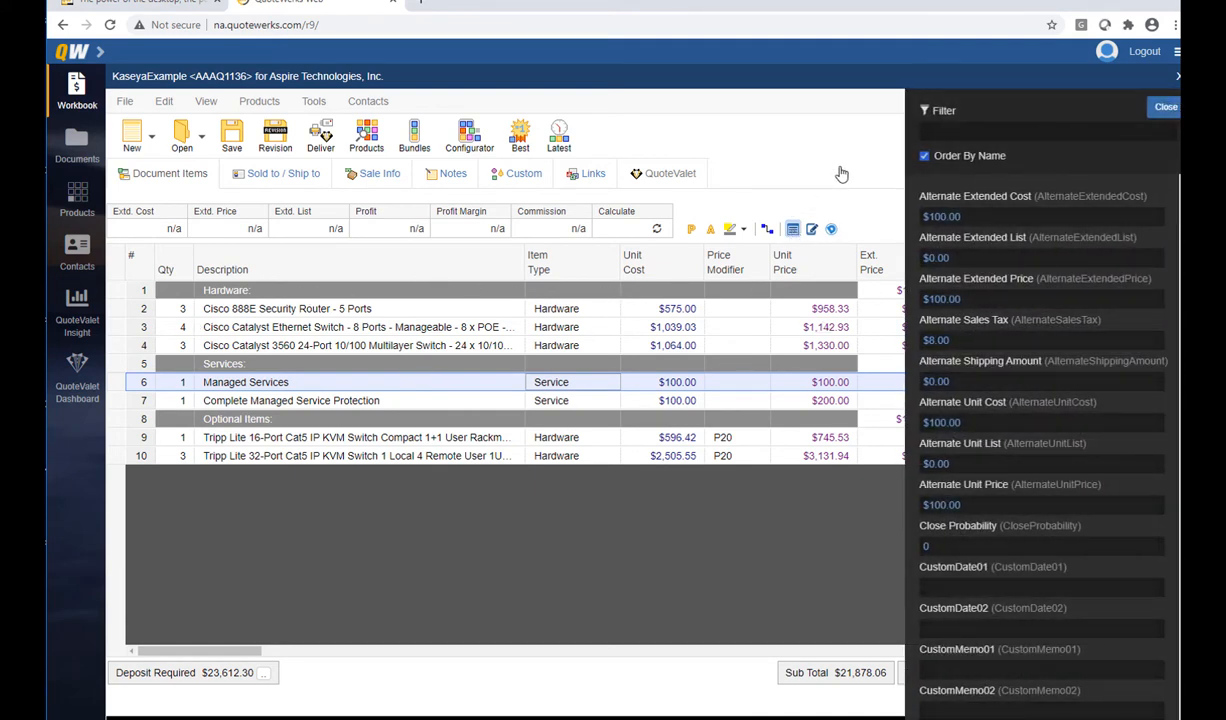
pyautogui.click(924, 156)
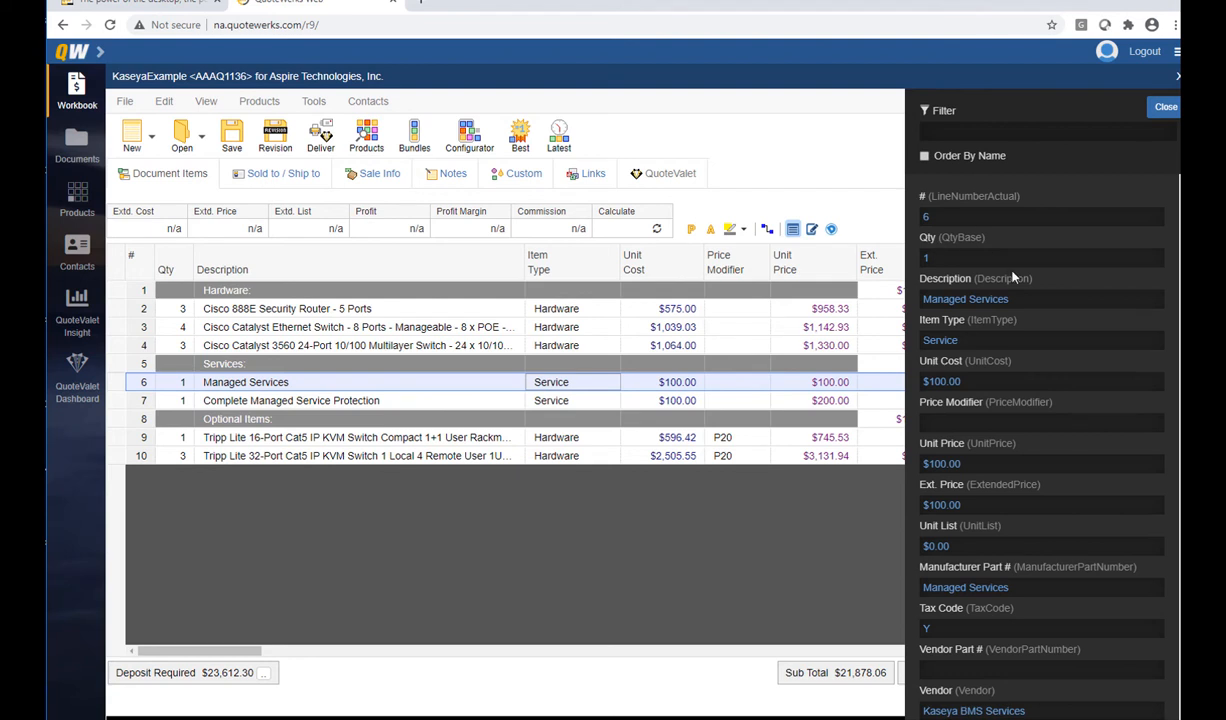
pyautogui.click(955, 131)
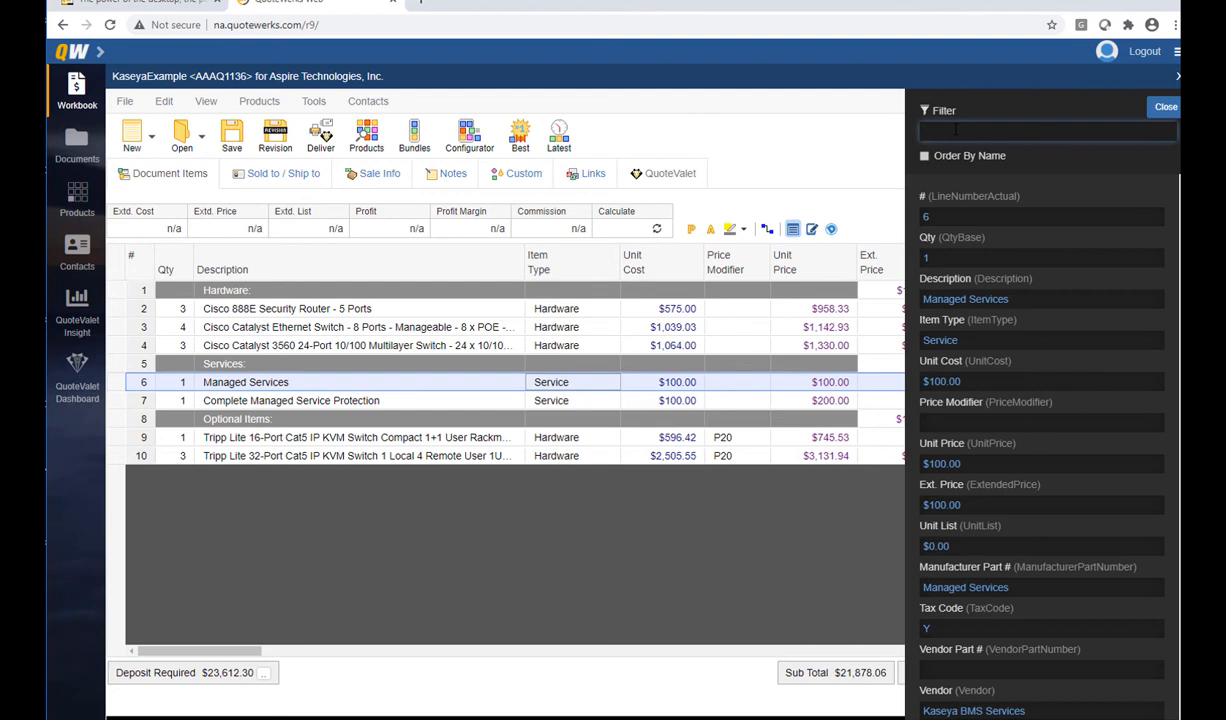
pyautogui.write('customtext')
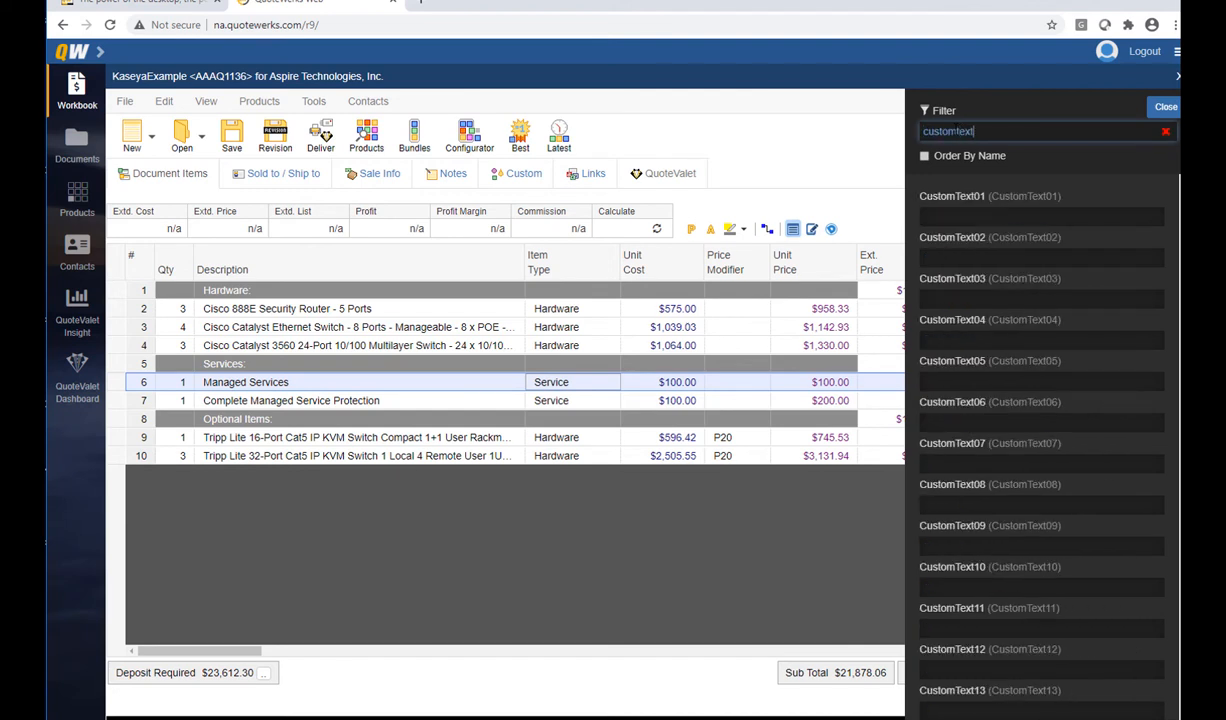
pyautogui.write('01')
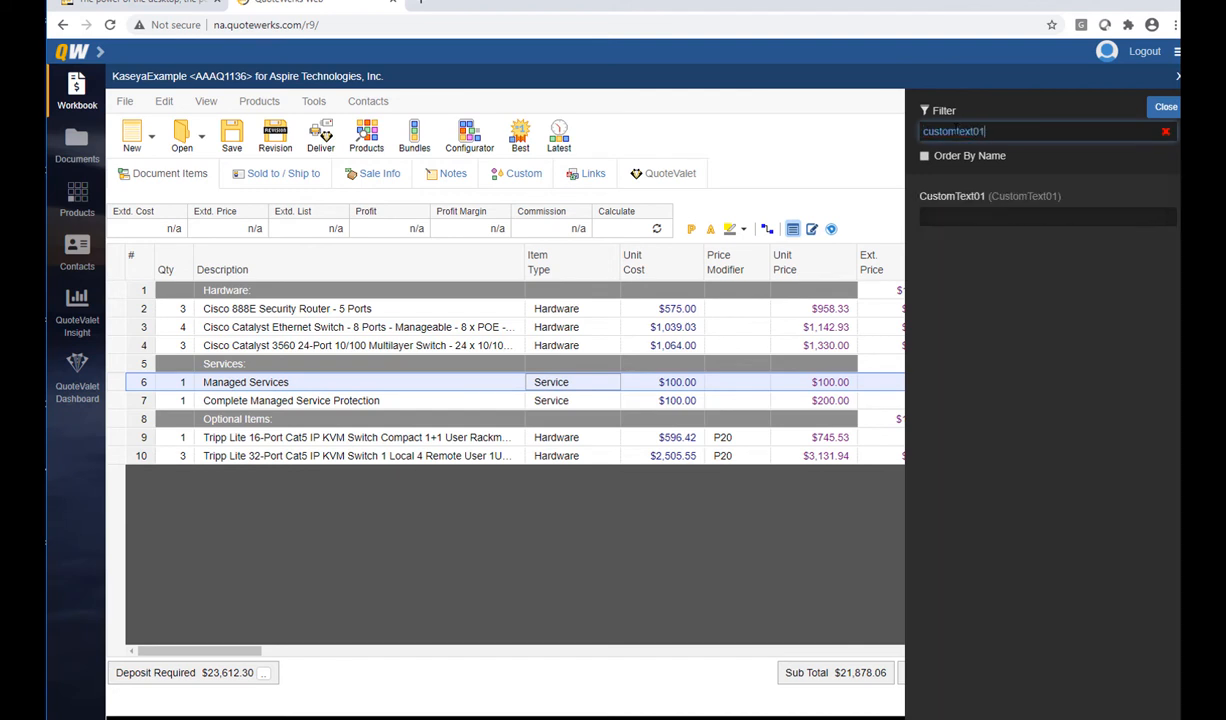
pyautogui.click(978, 216)
pyautogui.write('Usually')
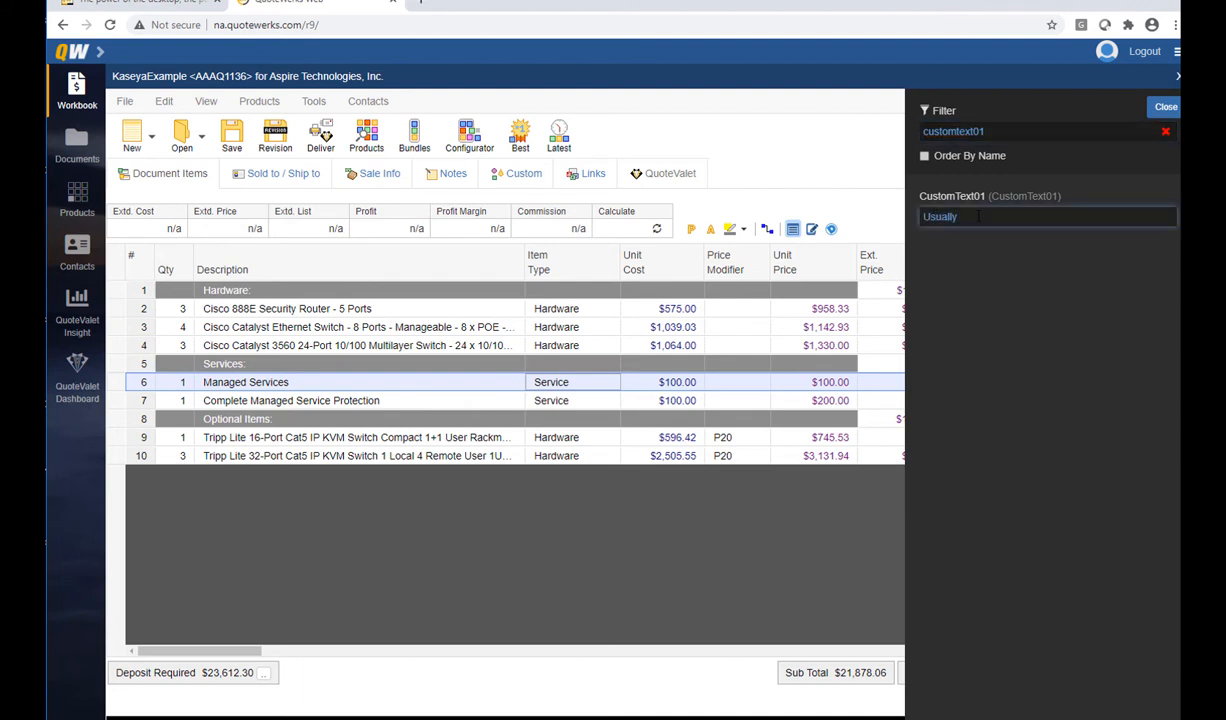
pyautogui.write(' a service')
pyautogui.click(1165, 106)
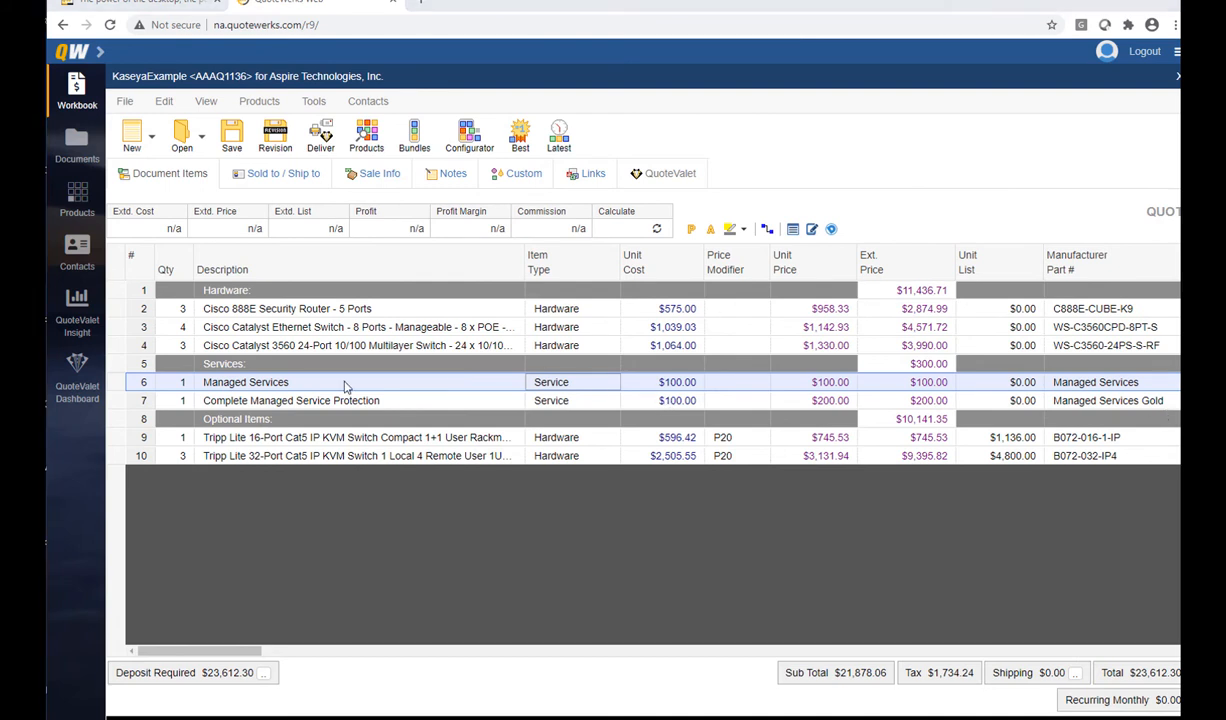
# Mark the Tripp Lite 16-Port and 32-Port KVM lines optional and selected by default
pyautogui.click(123, 433)
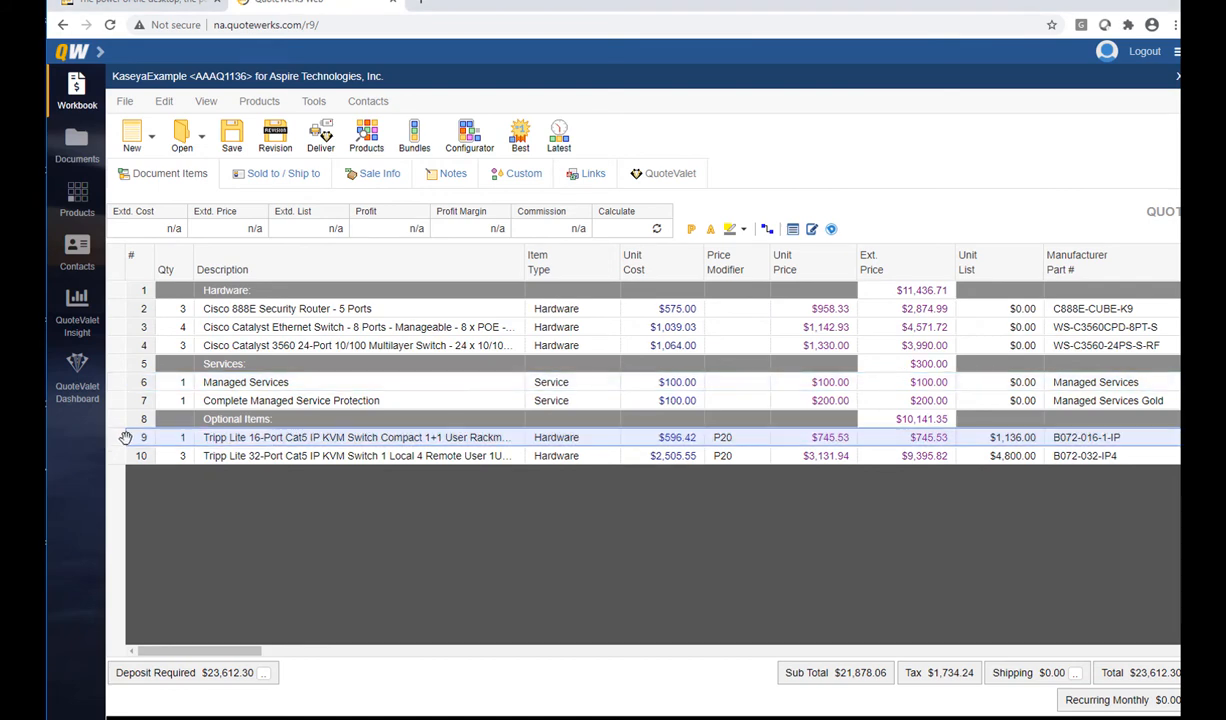
pyautogui.keyDown('shift'); pyautogui.click(122, 456); pyautogui.keyUp('shift')
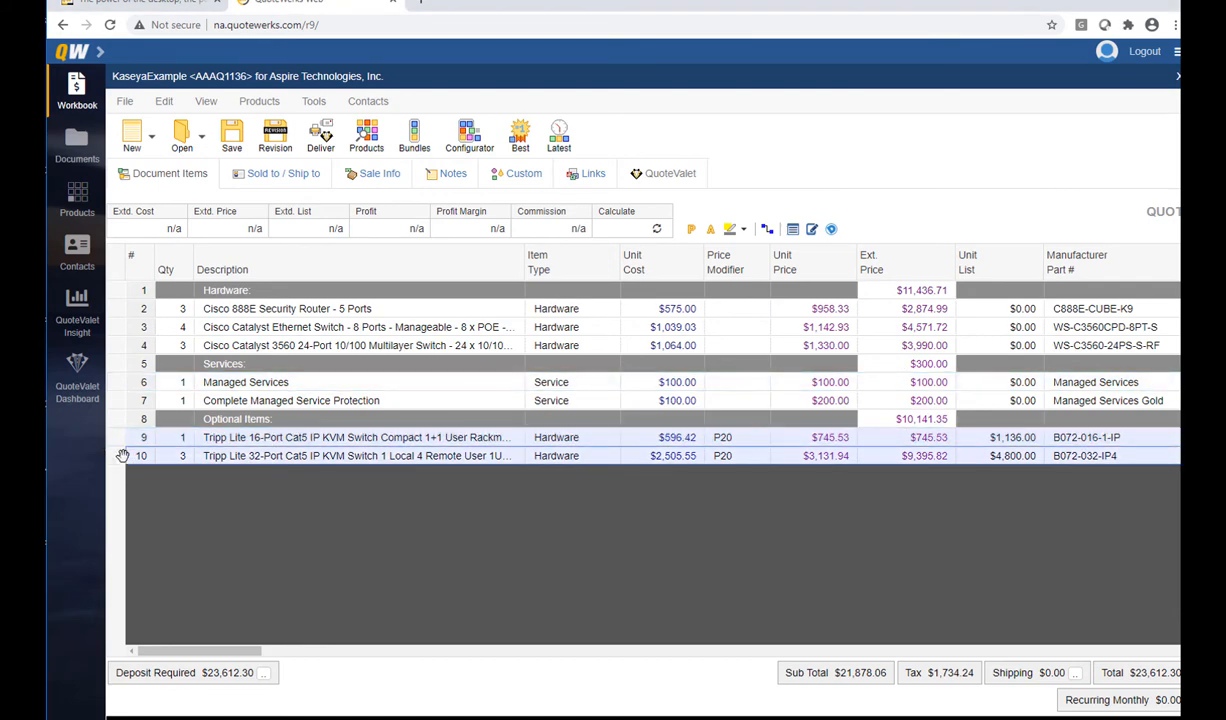
pyautogui.rightClick(122, 456)
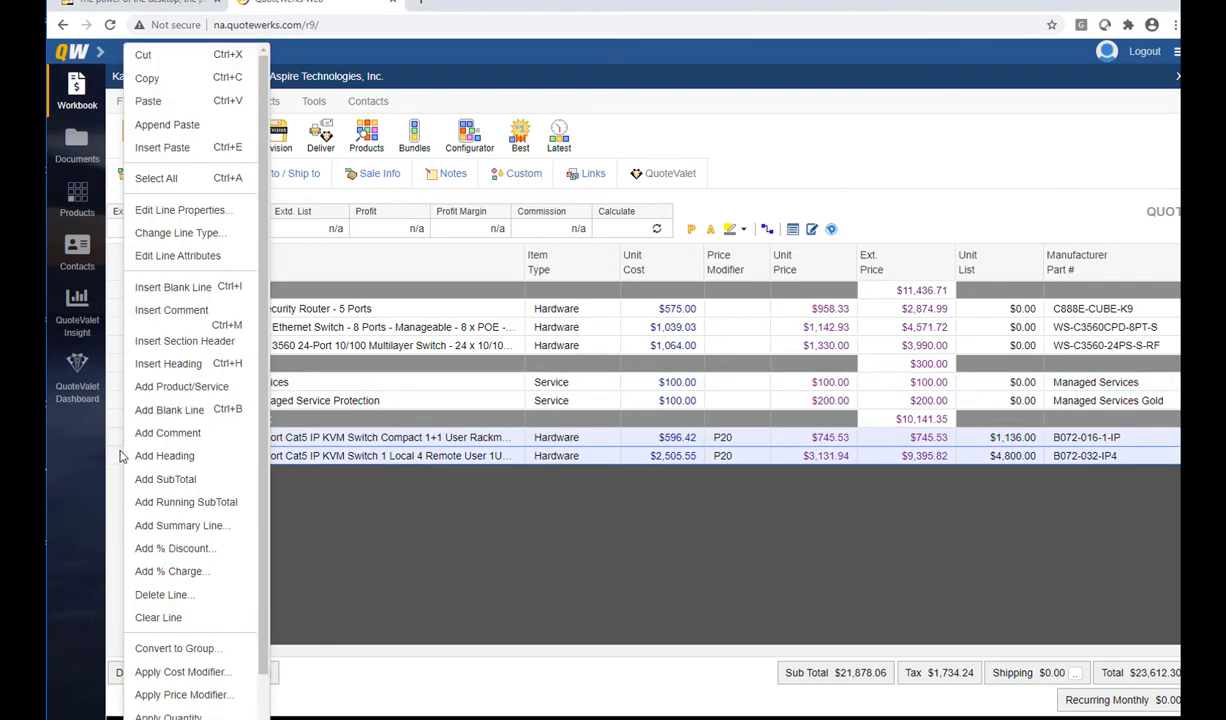
pyautogui.click(175, 262)
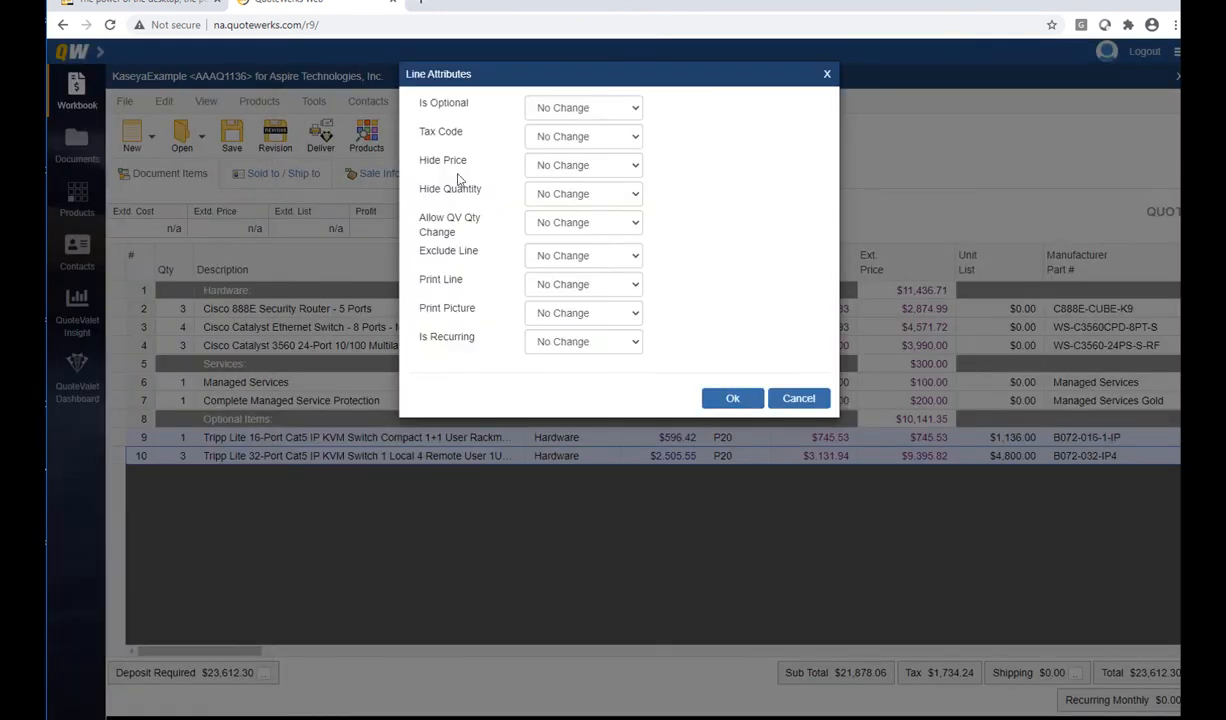
pyautogui.click(580, 107)
pyautogui.click(560, 140)
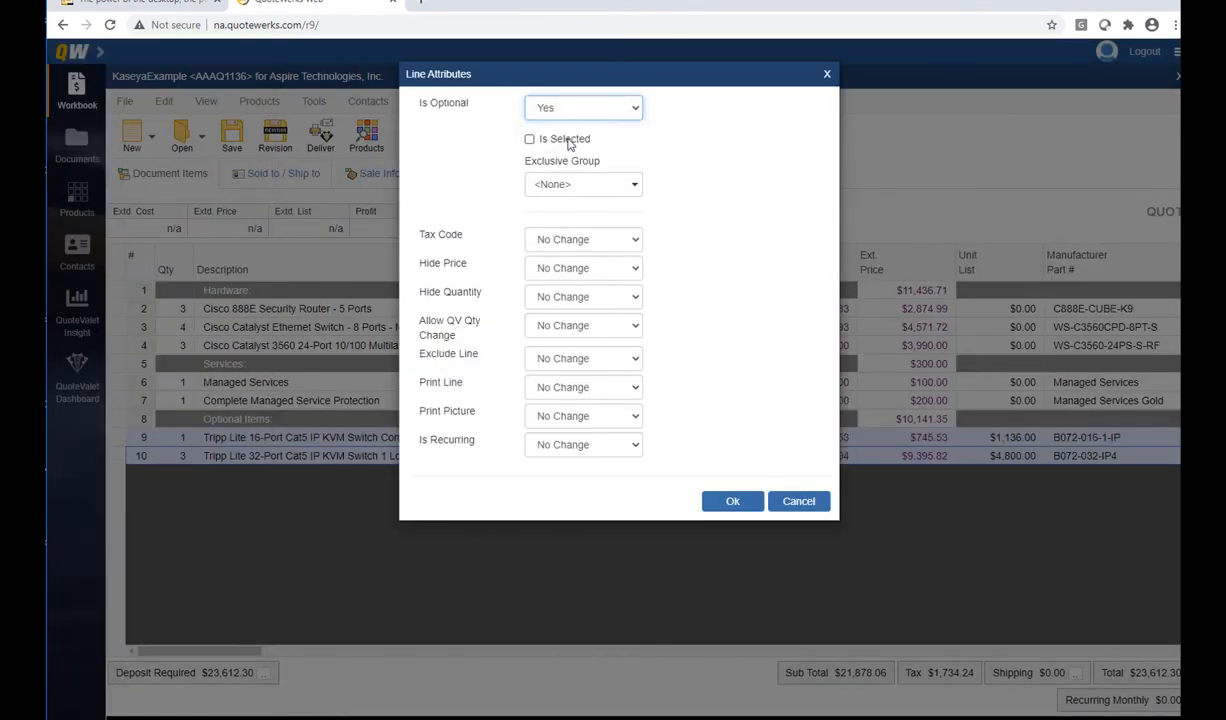
pyautogui.click(529, 140)
pyautogui.click(732, 501)
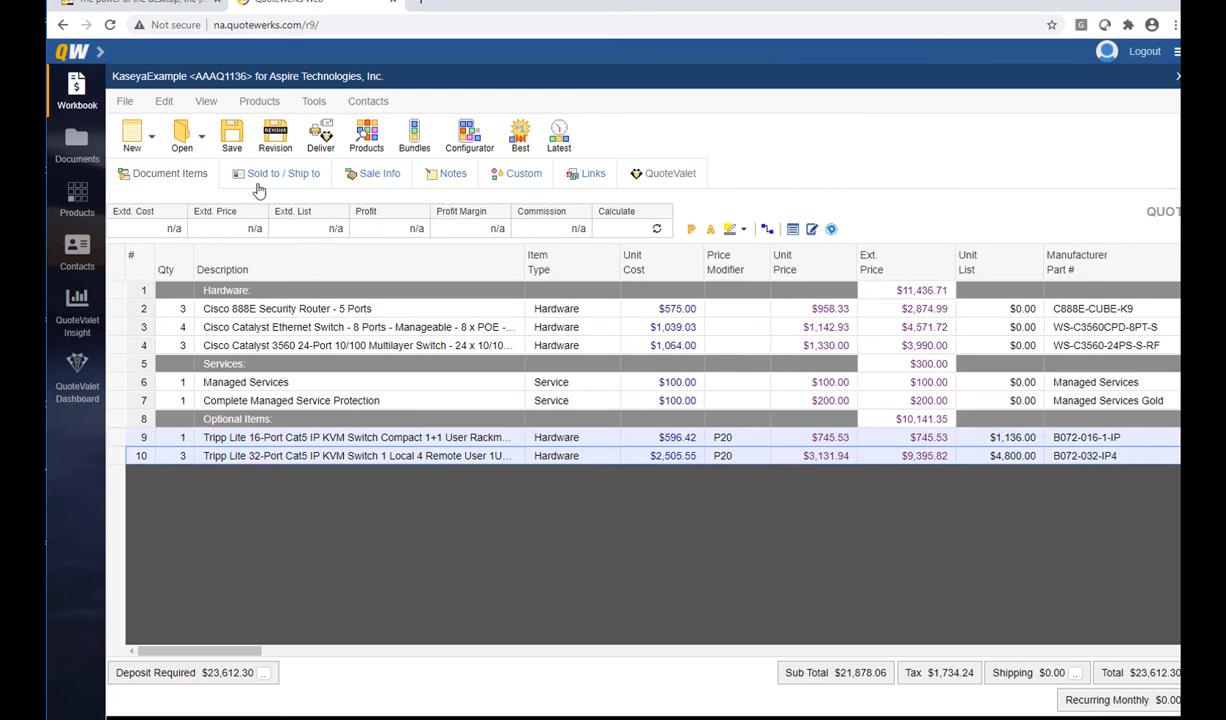
# Save the quote with Kaseya opportunity, document update, follow-up and one-off activity options enabled
pyautogui.click(232, 138)
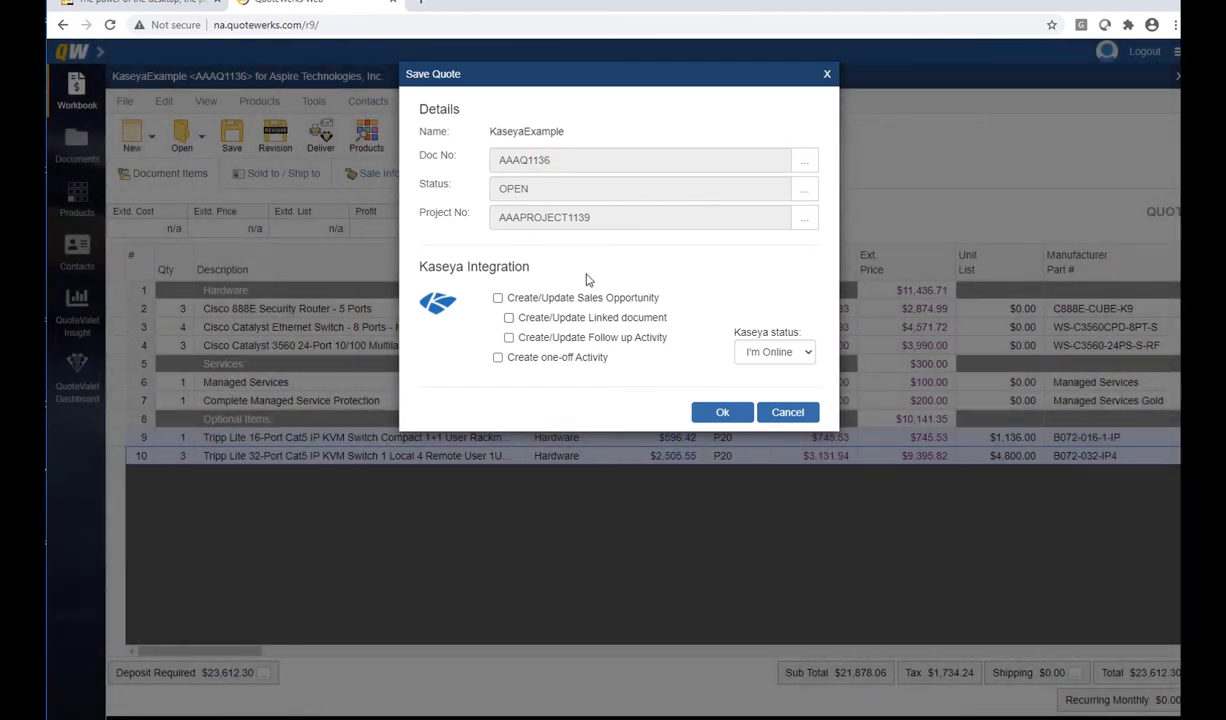
pyautogui.click(530, 297)
pyautogui.click(556, 320)
pyautogui.click(548, 339)
pyautogui.click(545, 359)
pyautogui.click(741, 418)
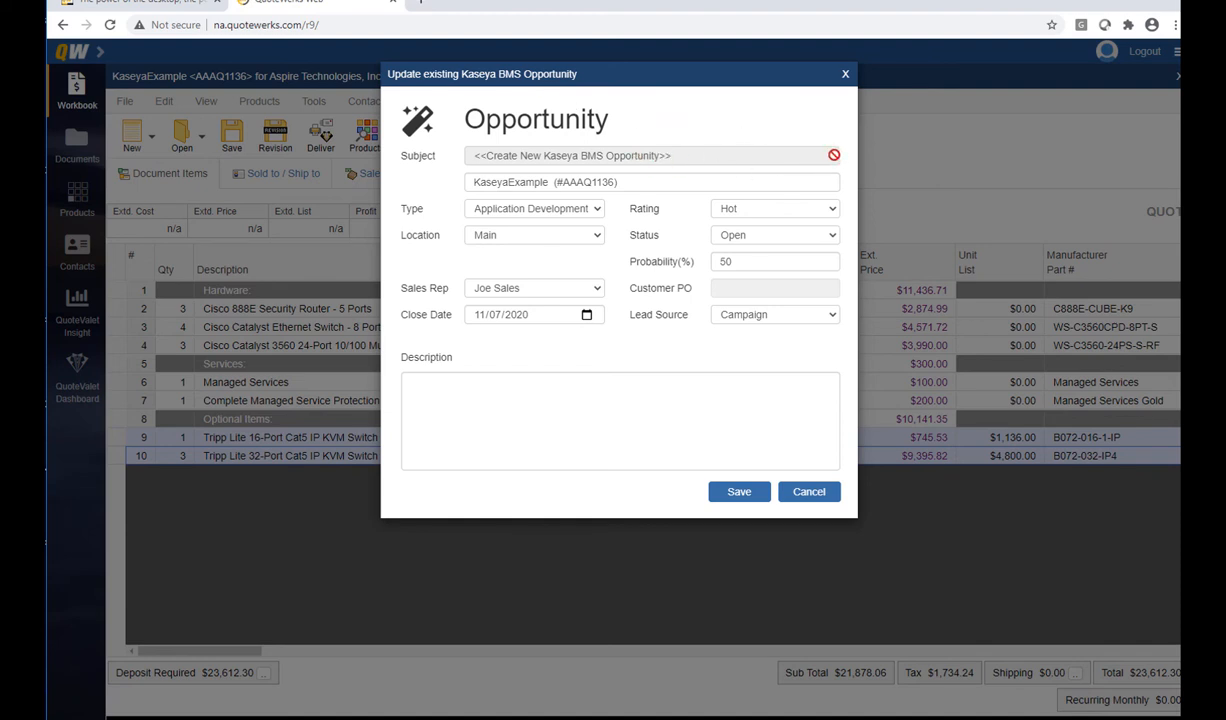
# Set the new opportunity's type to IT Infrastructure and save it
pyautogui.moveTo(624, 180)
pyautogui.mouseDown()
pyautogui.moveTo(540, 185)
pyautogui.moveTo(635, 183)
pyautogui.mouseUp()
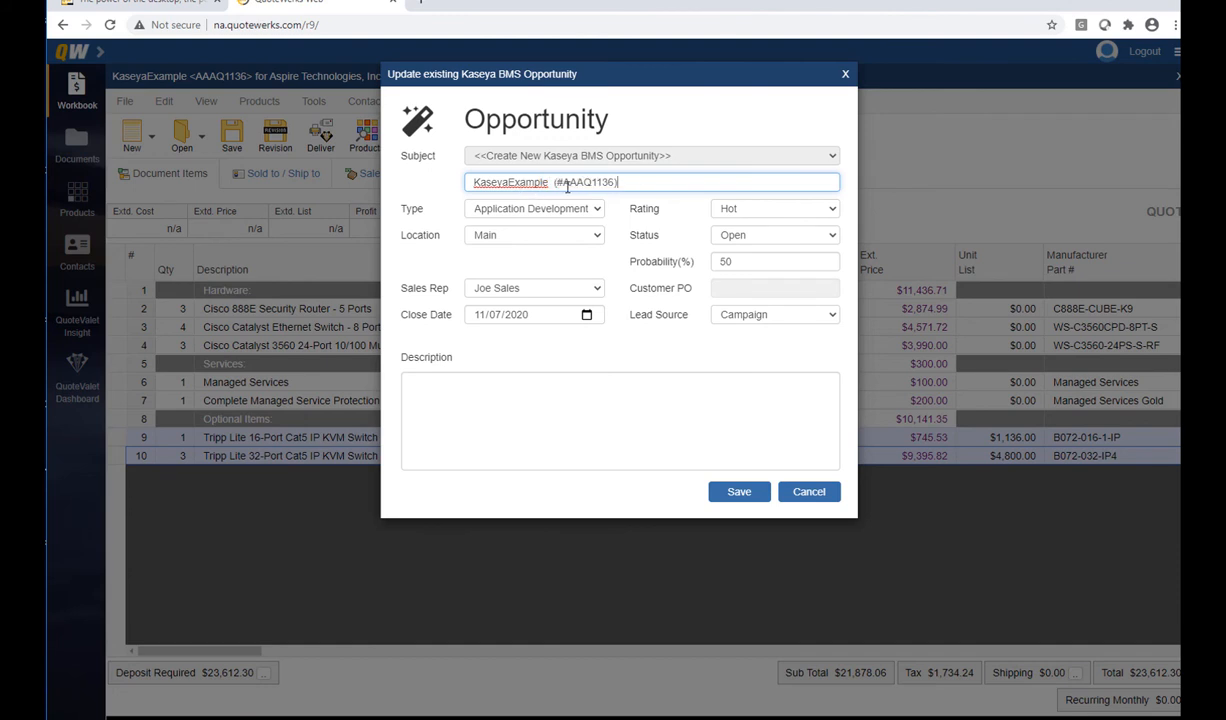
pyautogui.moveTo(550, 183); pyautogui.dragTo(440, 185)
pyautogui.moveTo(638, 184); pyautogui.dragTo(559, 183)
pyautogui.click(646, 183)
pyautogui.click(600, 209)
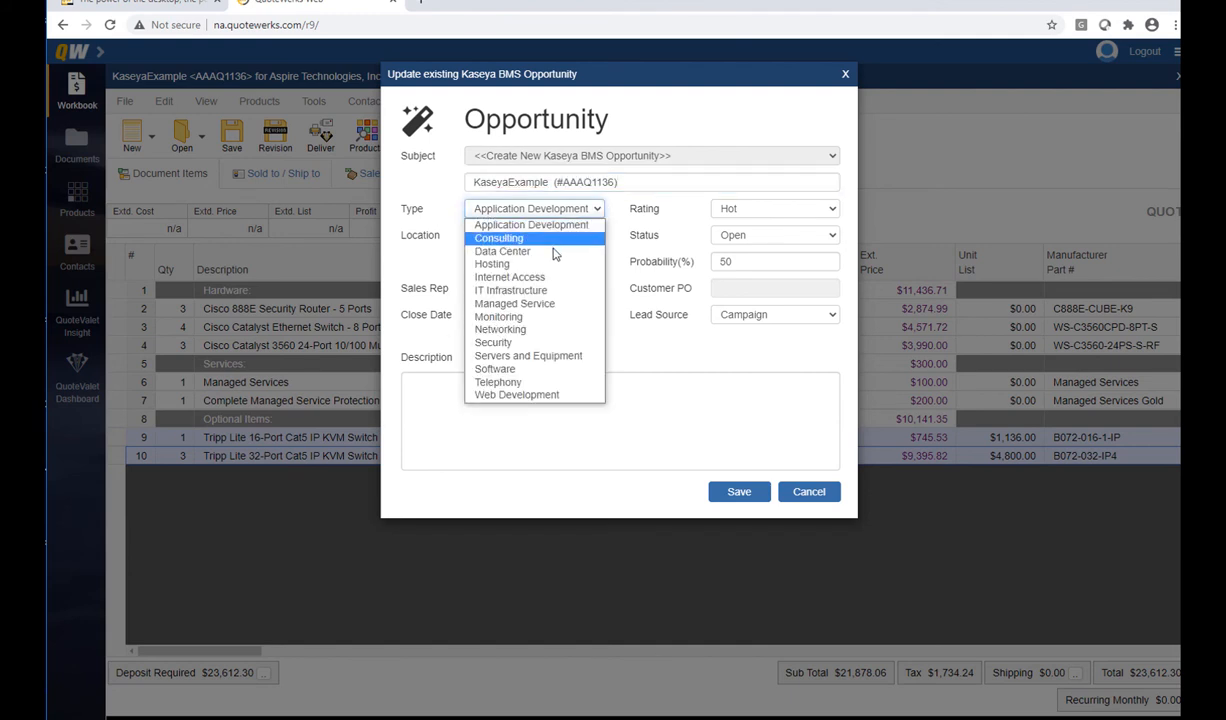
pyautogui.click(557, 290)
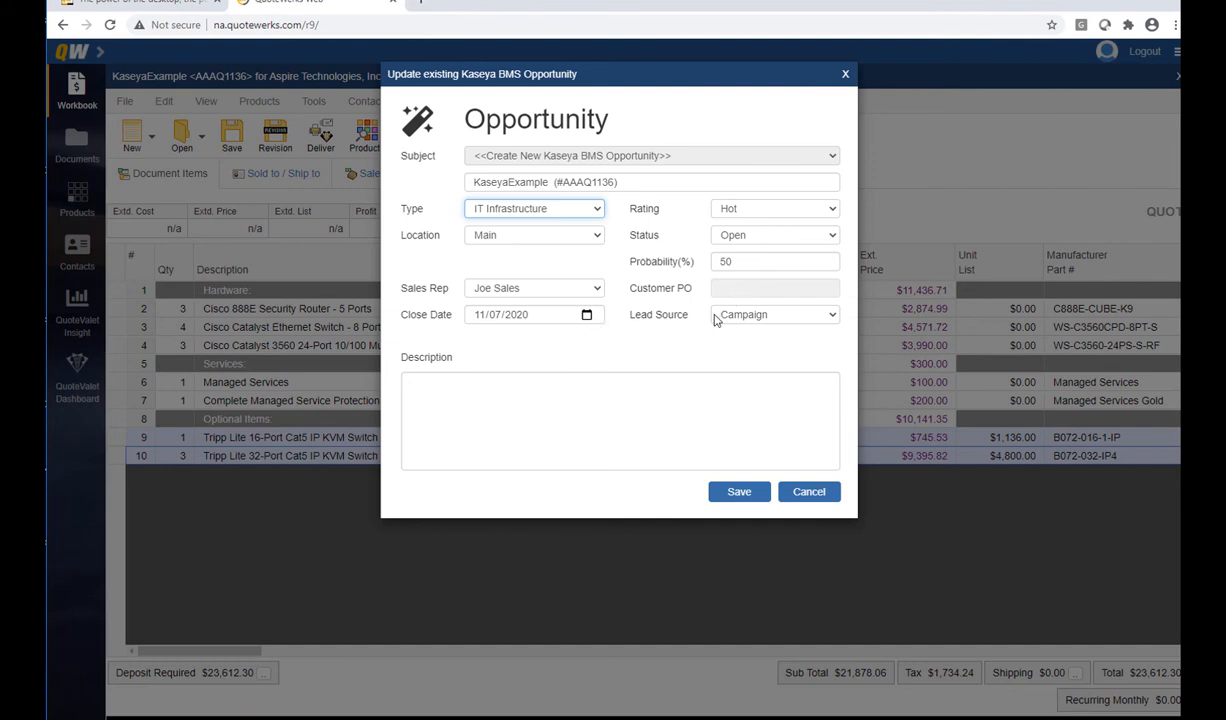
pyautogui.click(519, 386)
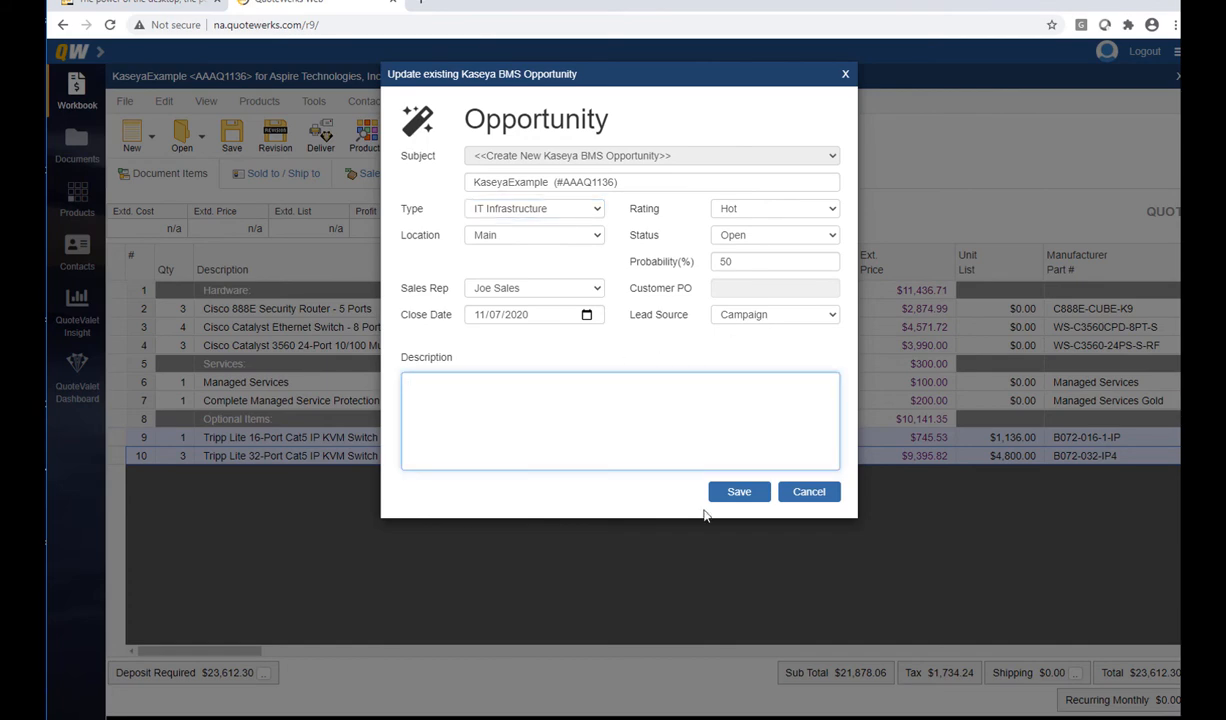
pyautogui.click(740, 492)
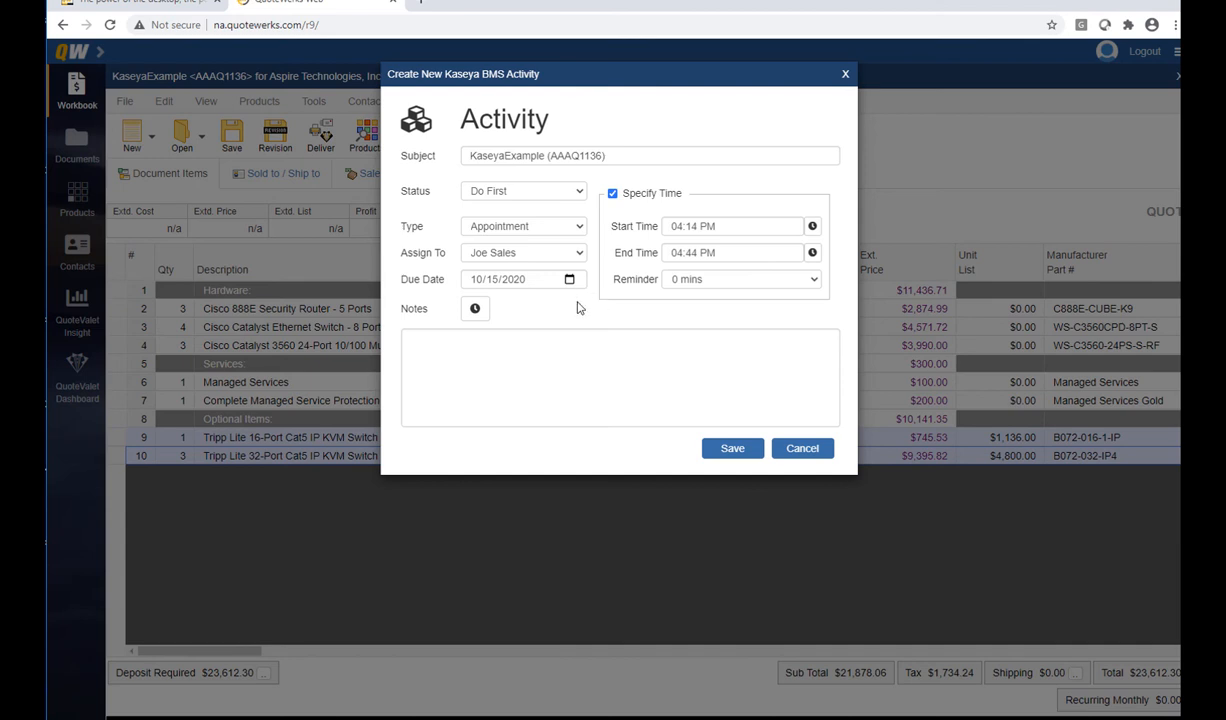
# Log a timestamped Call activity 'Follow up on quote sent on 1' and cancel the one-off activity
pyautogui.click(553, 222)
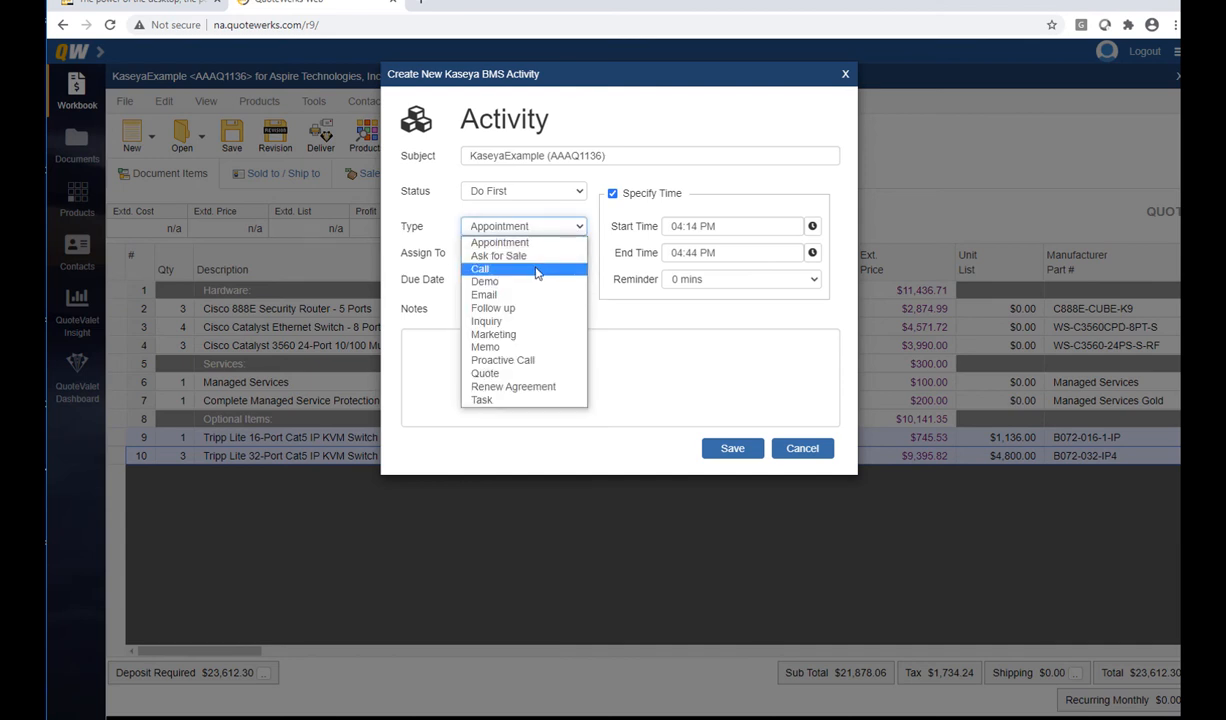
pyautogui.click(537, 270)
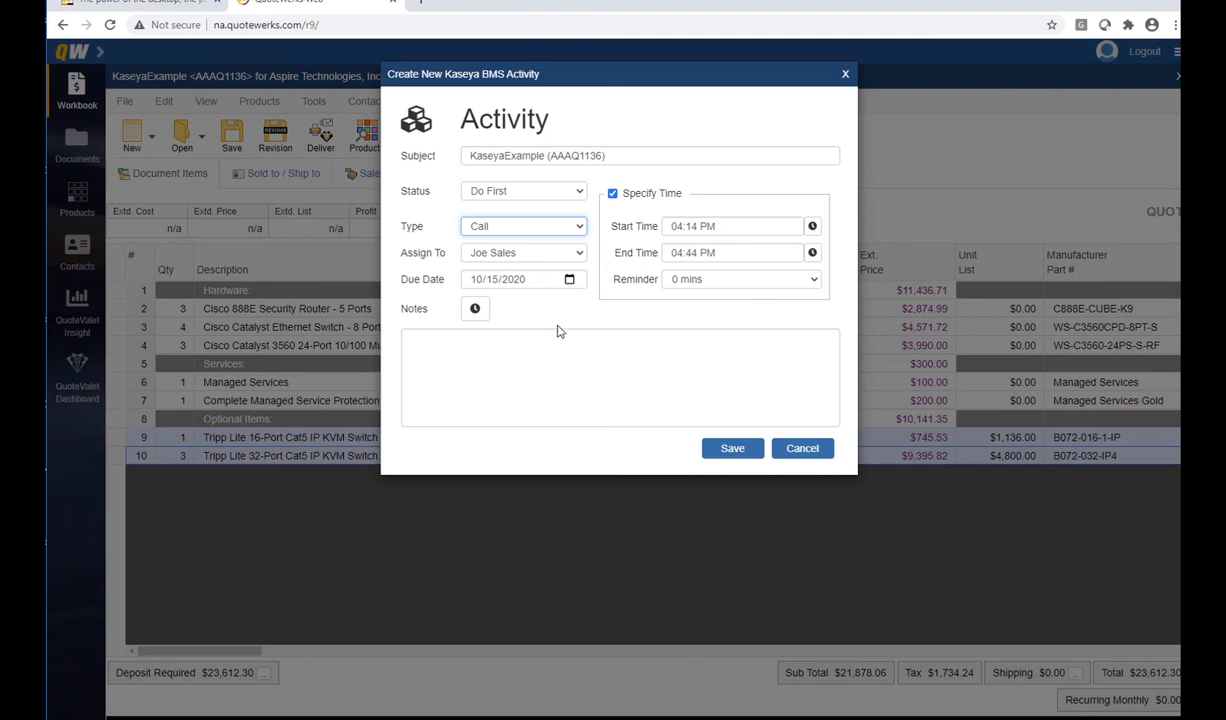
pyautogui.click(474, 308)
pyautogui.write(': Follow up on quote sent ')
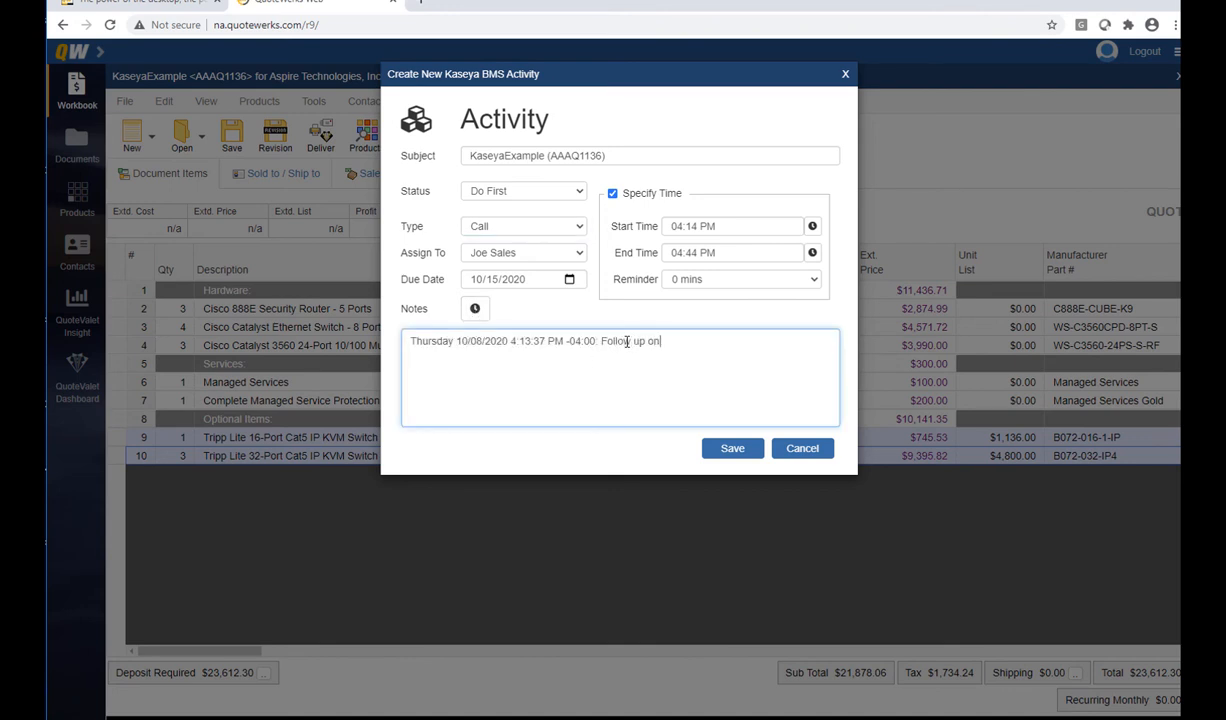
pyautogui.write('on 10/8')
pyautogui.click(744, 451)
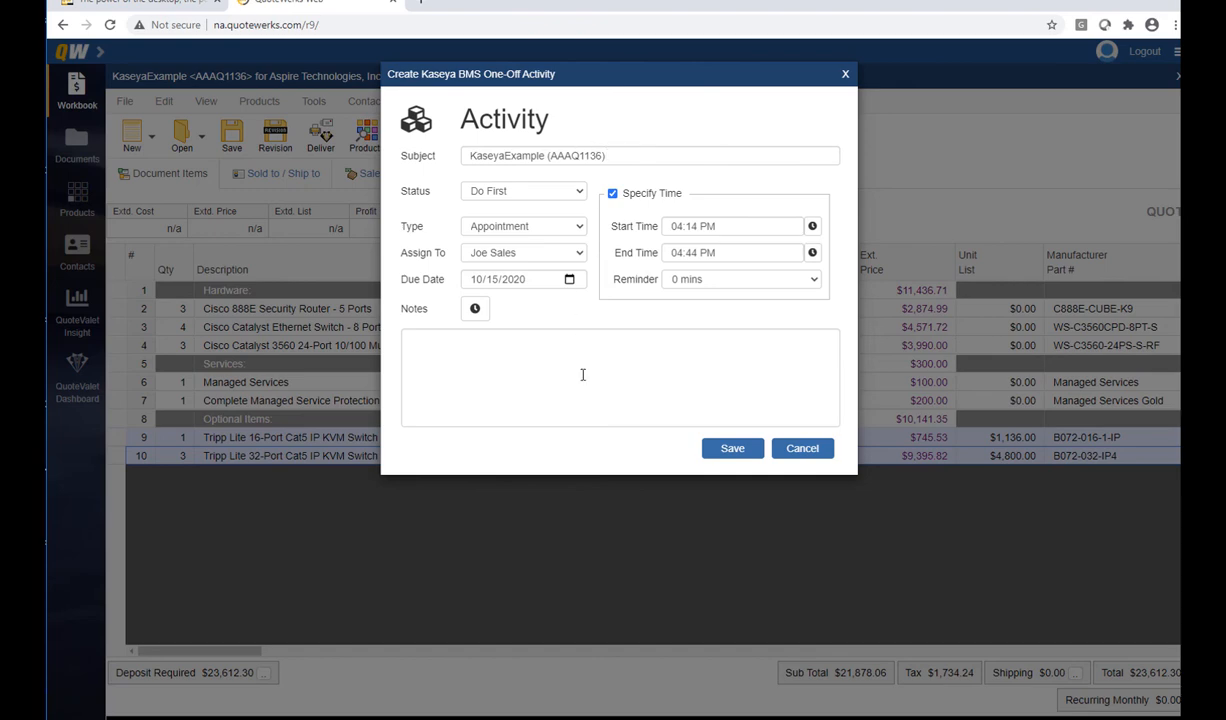
pyautogui.click(818, 451)
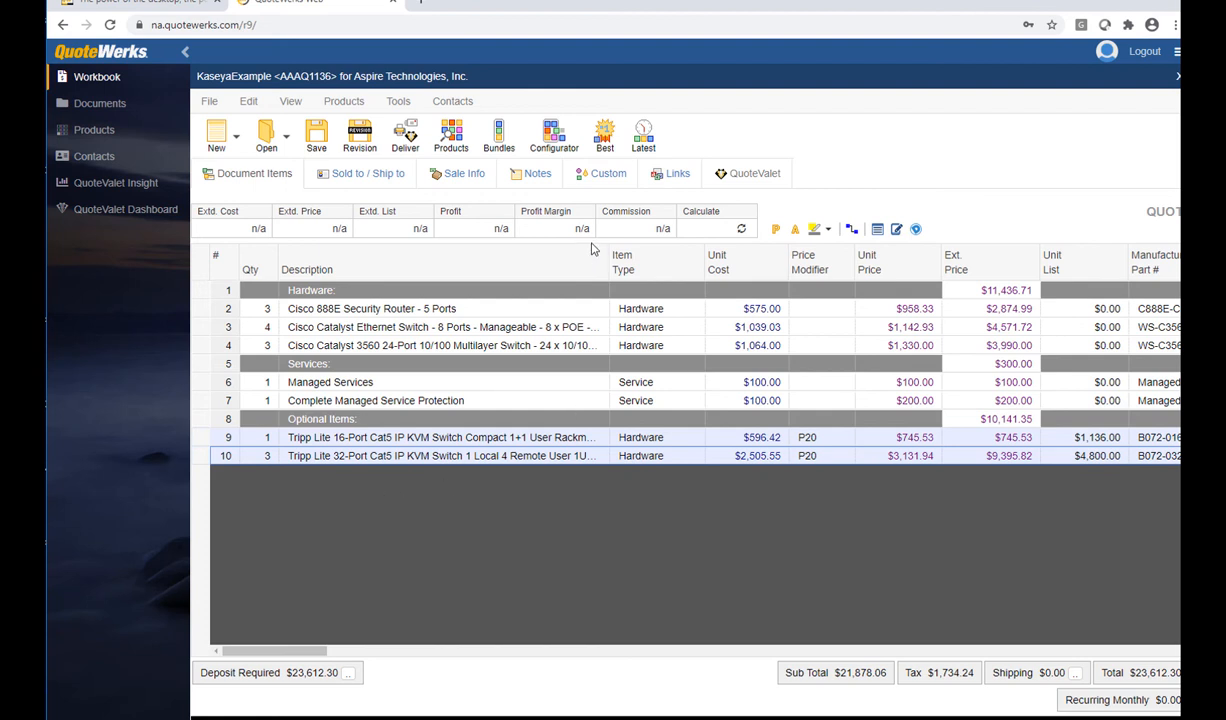
# Open the linked KaseyaExample opportunity ($21,878.06) in Kaseya BMS from the quote's Links
pyautogui.click(668, 185)
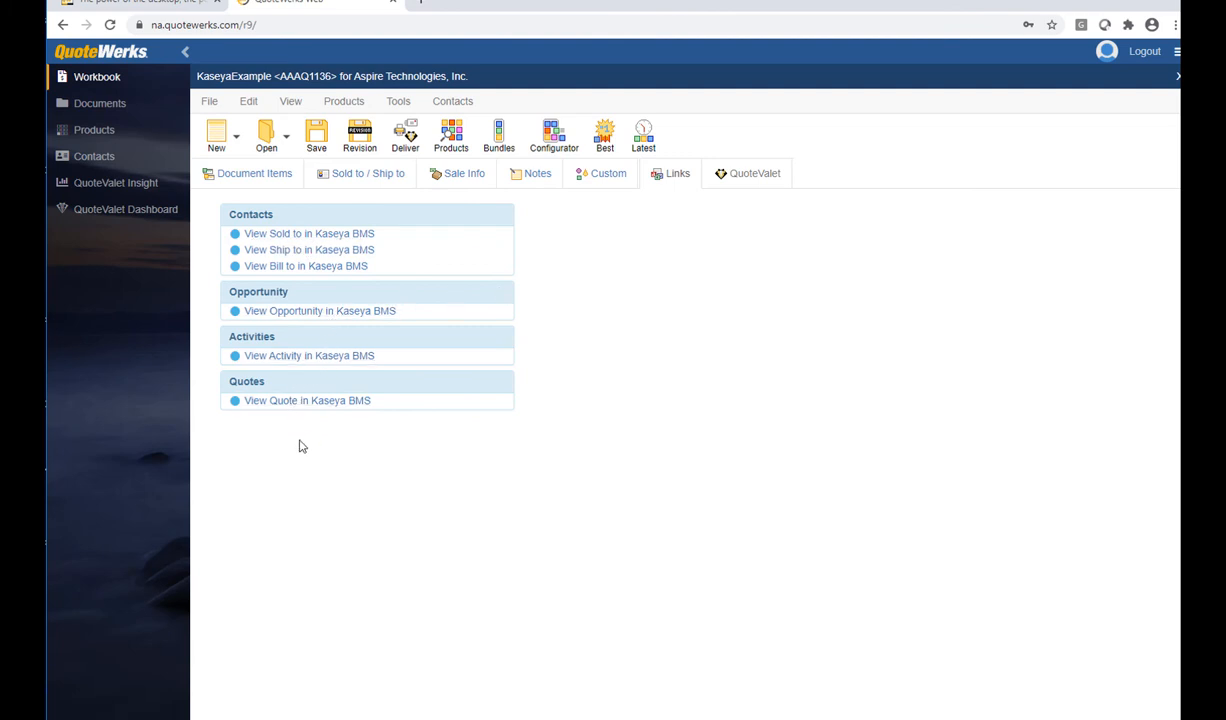
pyautogui.click(304, 311)
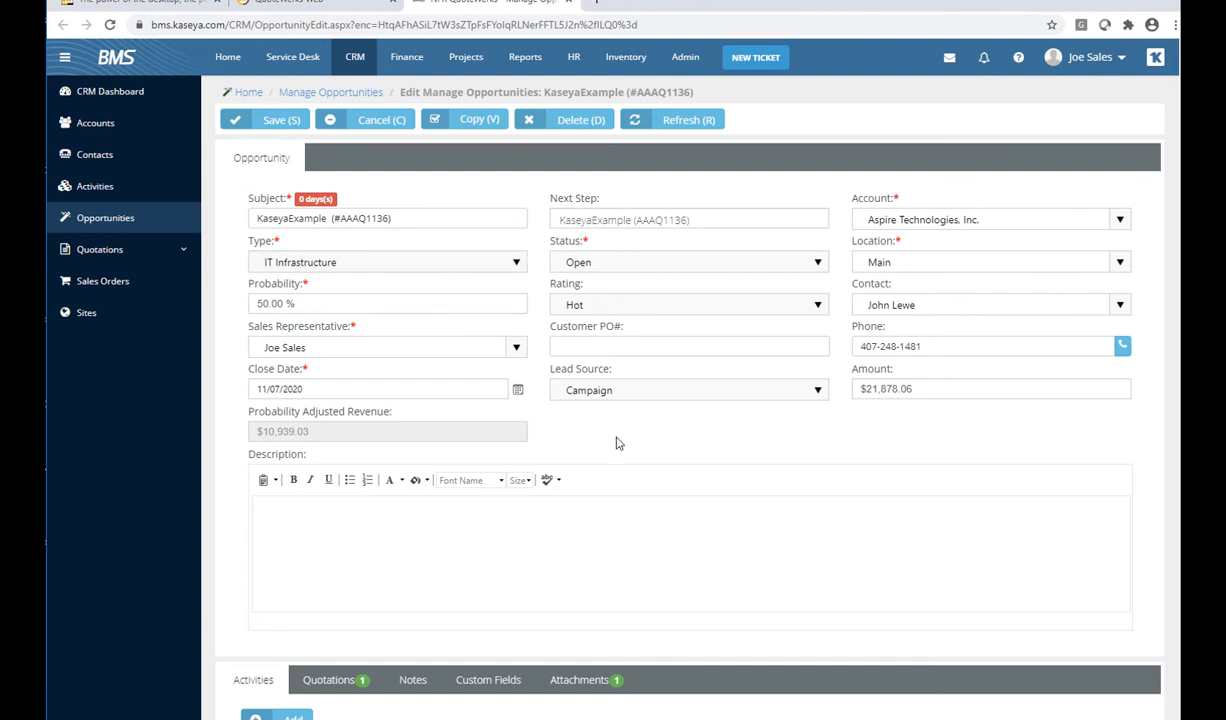
# View the KaseyaExample quotation listed on the opportunity's Quotations, then close it unchanged
pyautogui.scroll(-3, 670, 435)
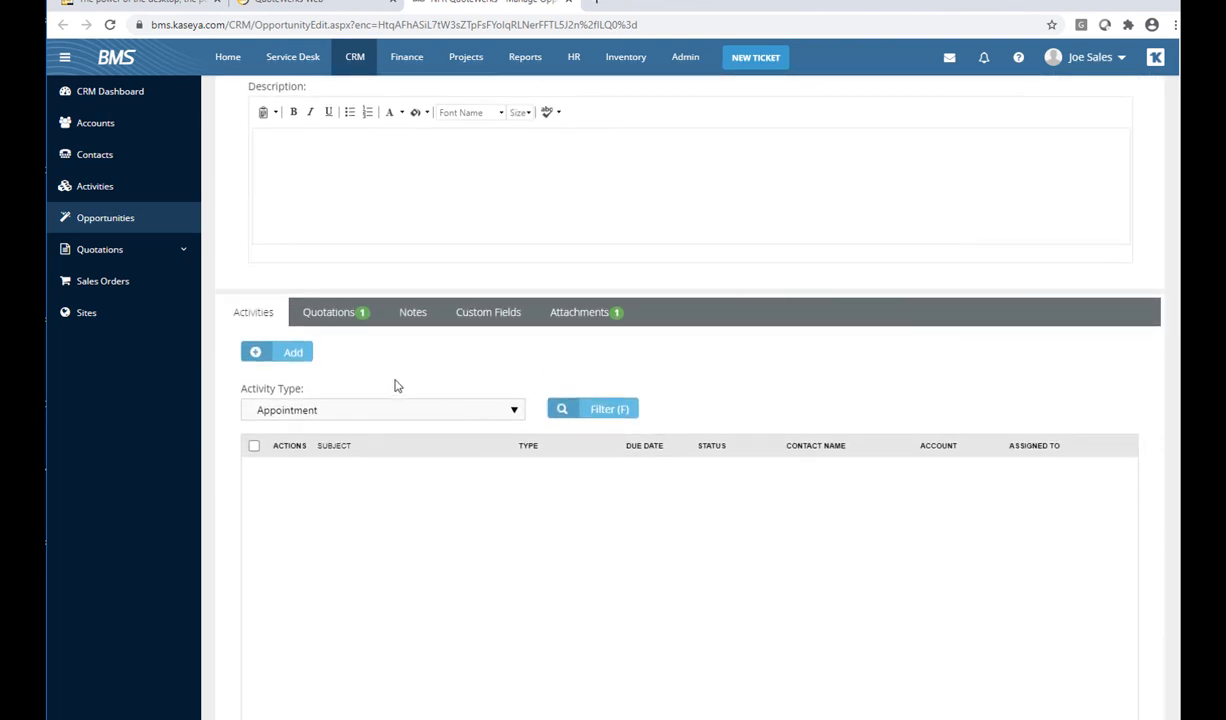
pyautogui.click(333, 317)
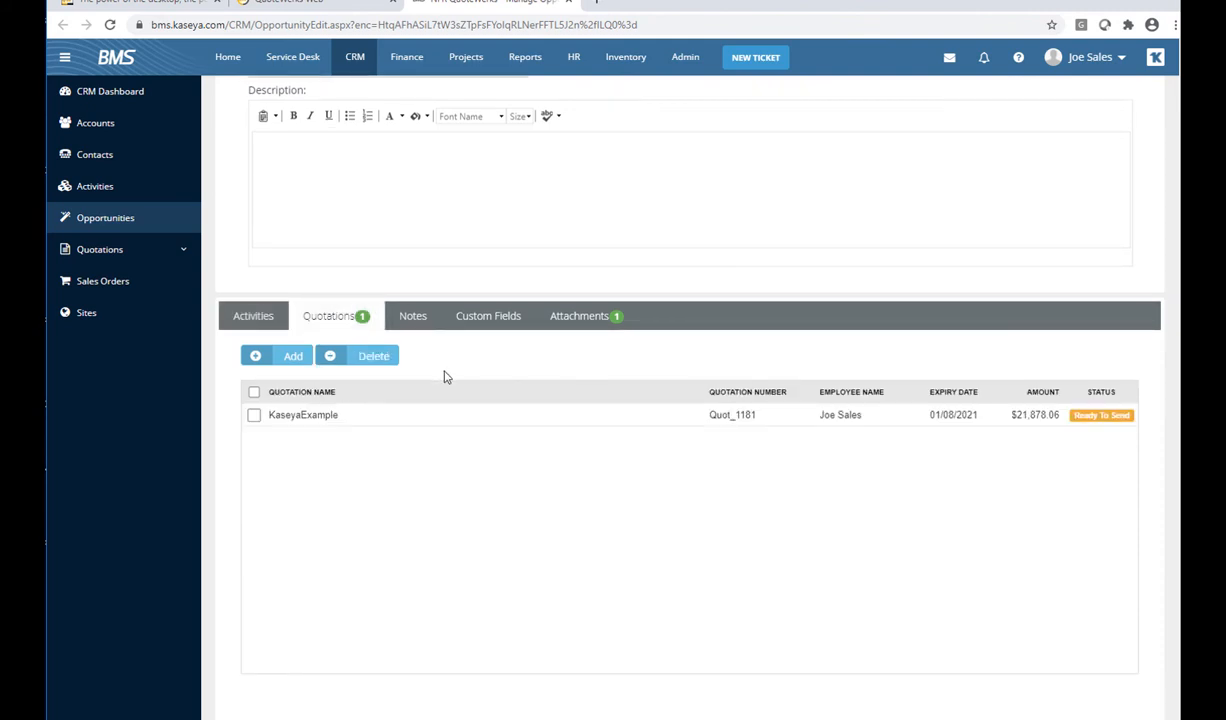
pyautogui.click(320, 416)
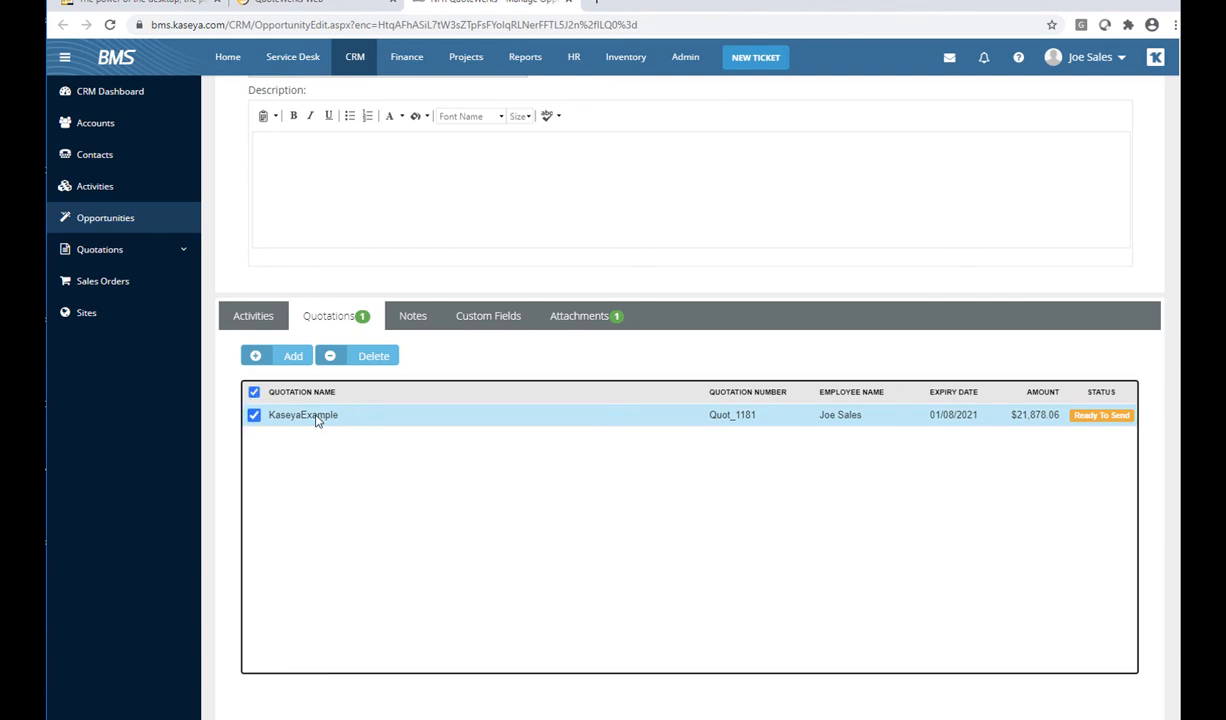
pyautogui.doubleClick(317, 420)
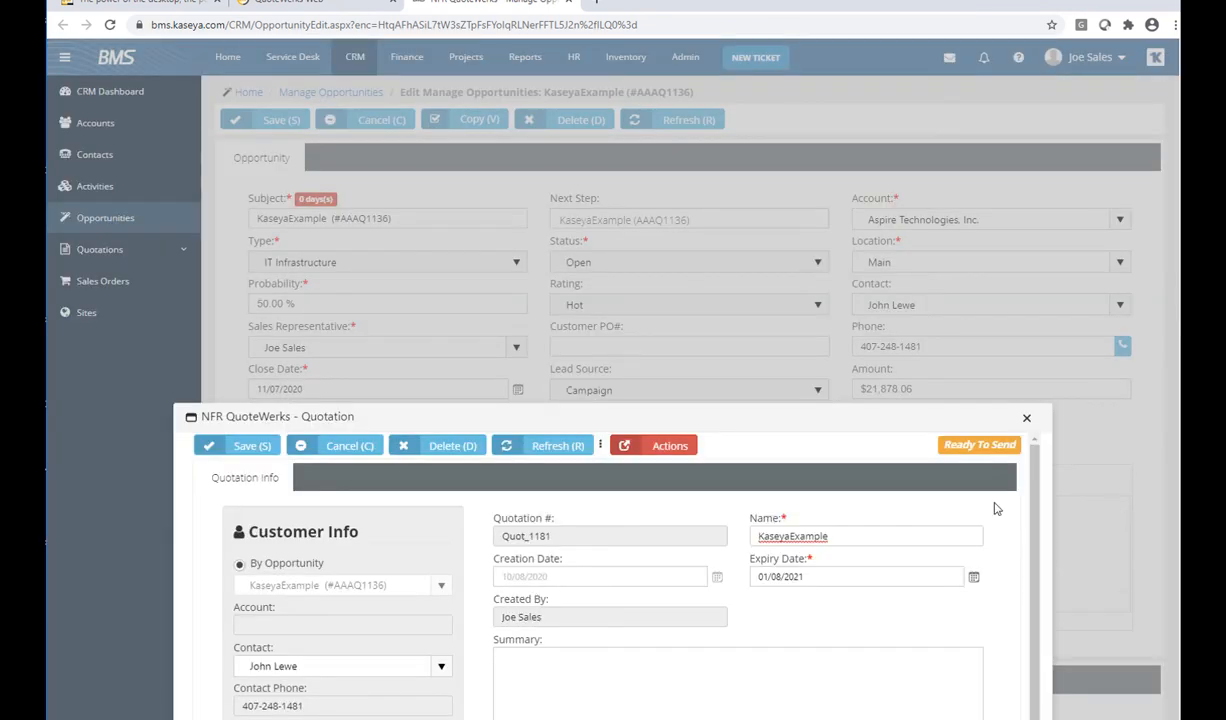
pyautogui.scroll(-4, 1091, 462)
pyautogui.moveTo(1033, 279); pyautogui.dragTo(1029, 536)
pyautogui.moveTo(991, 345); pyautogui.dragTo(987, 555)
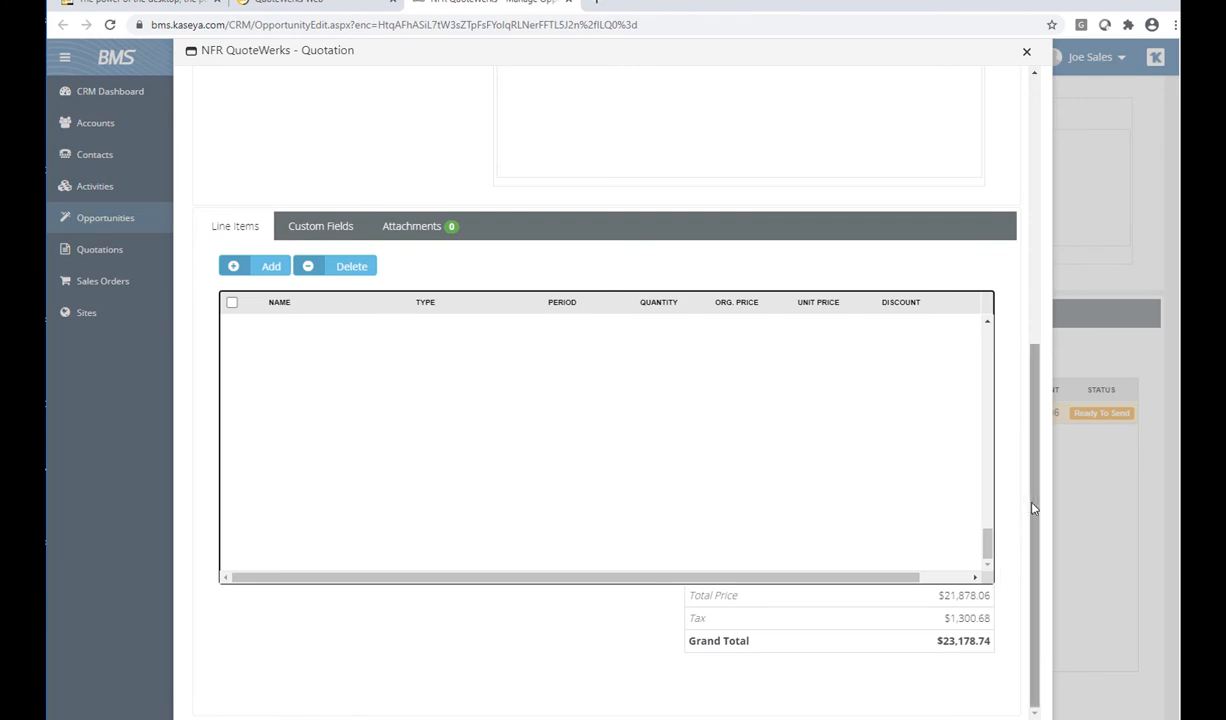
pyautogui.scroll(1, 1031, 500)
pyautogui.scroll(4, 1031, 500)
pyautogui.scroll(4, 1111, 473)
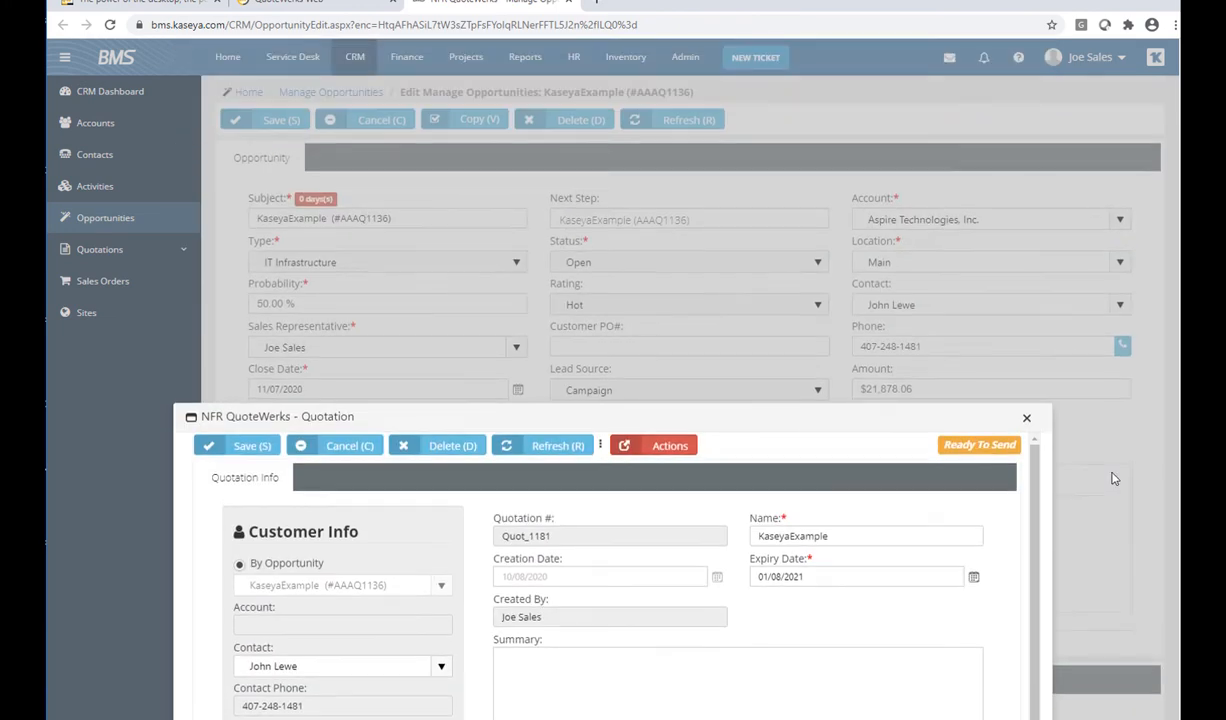
pyautogui.click(1026, 419)
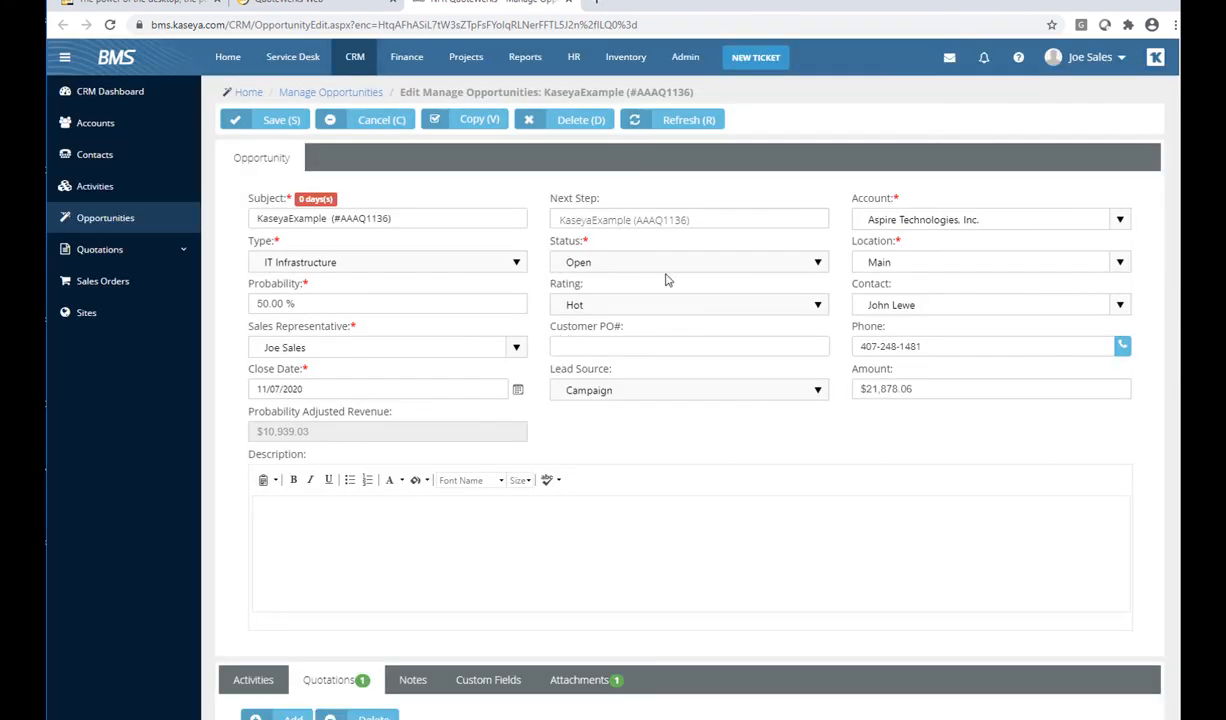
# Confirm the aaaq1136.dtf attachment on the opportunity and return to the QuoteWerks quote
pyautogui.scroll(-2, 605, 512)
pyautogui.click(586, 460)
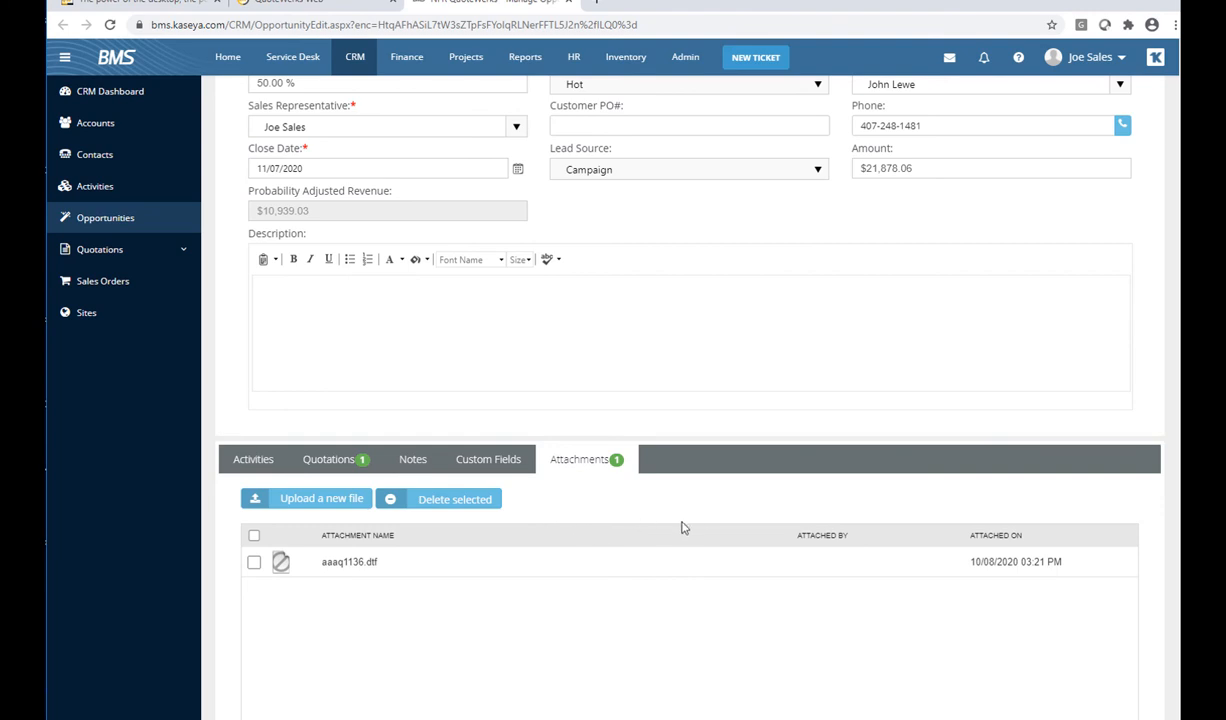
pyautogui.scroll(3, 665, 520)
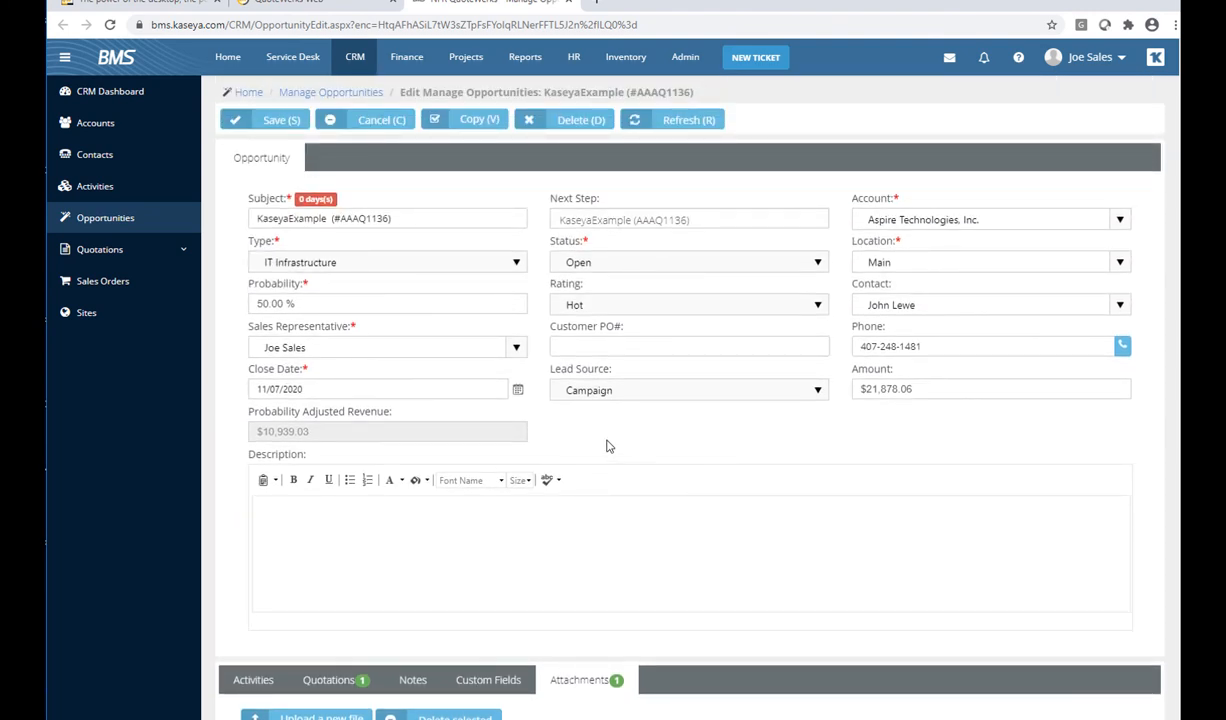
pyautogui.click(313, 8)
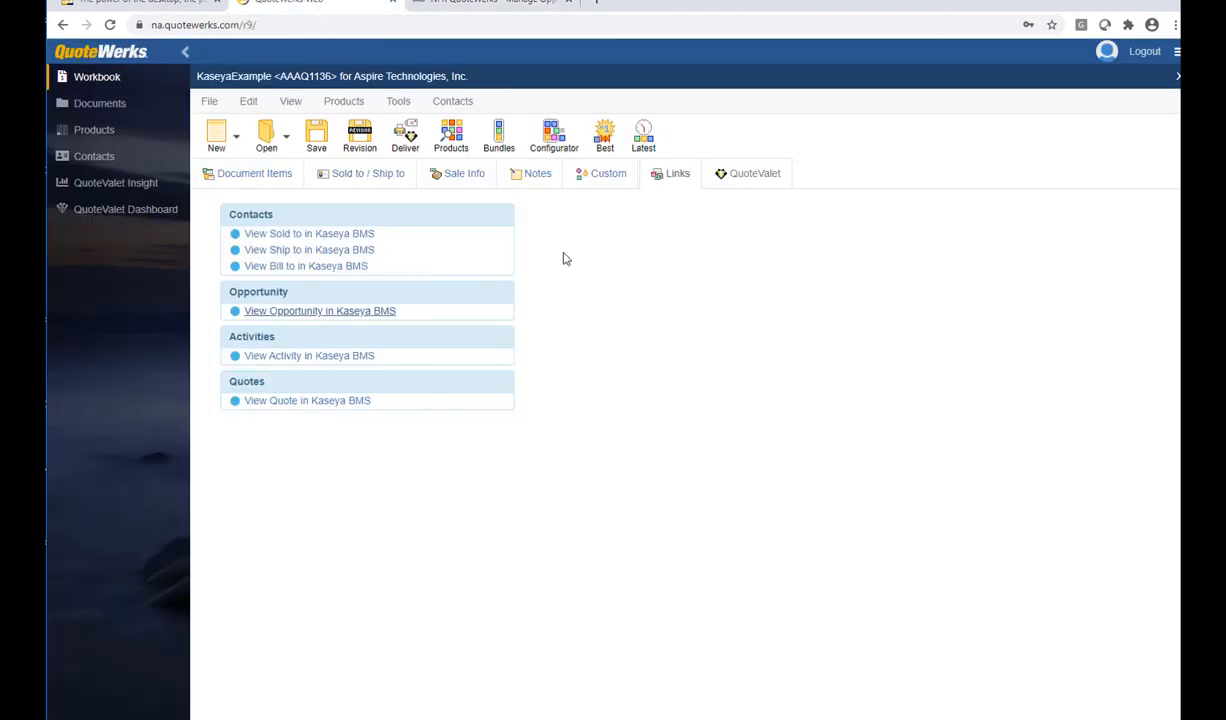
# Start delivering the quote with the A- Galaxy Cover.docx cover page
pyautogui.click(252, 178)
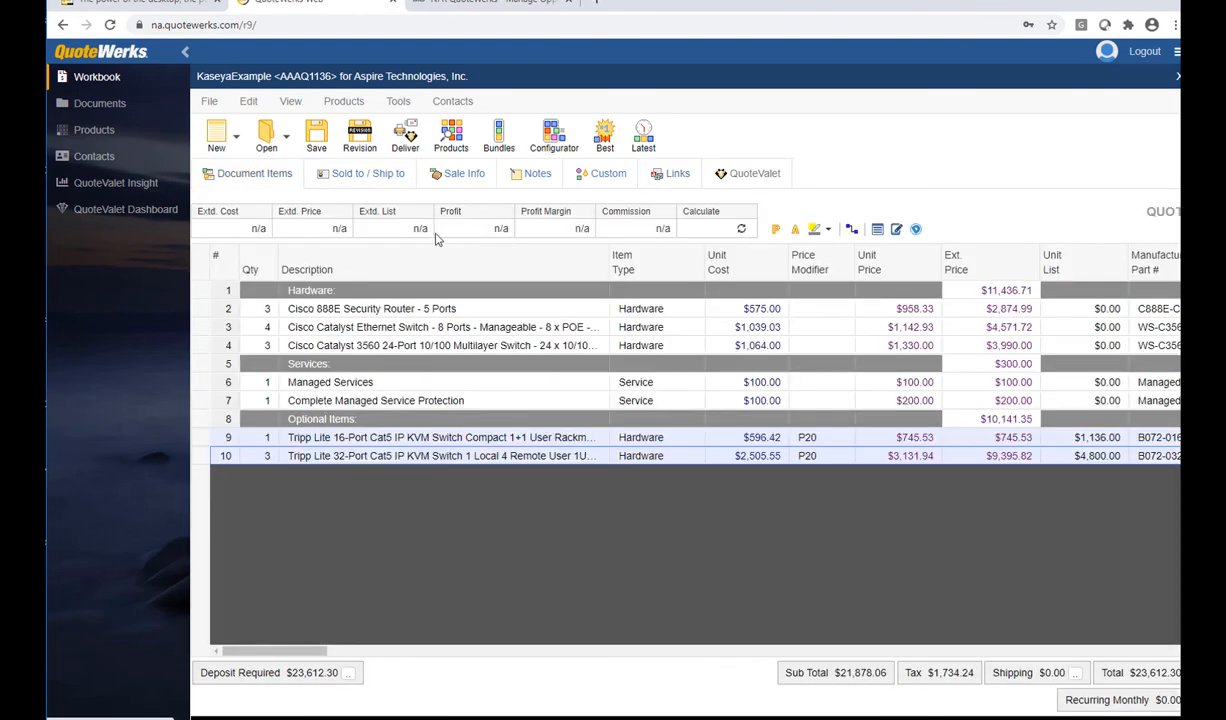
pyautogui.click(406, 135)
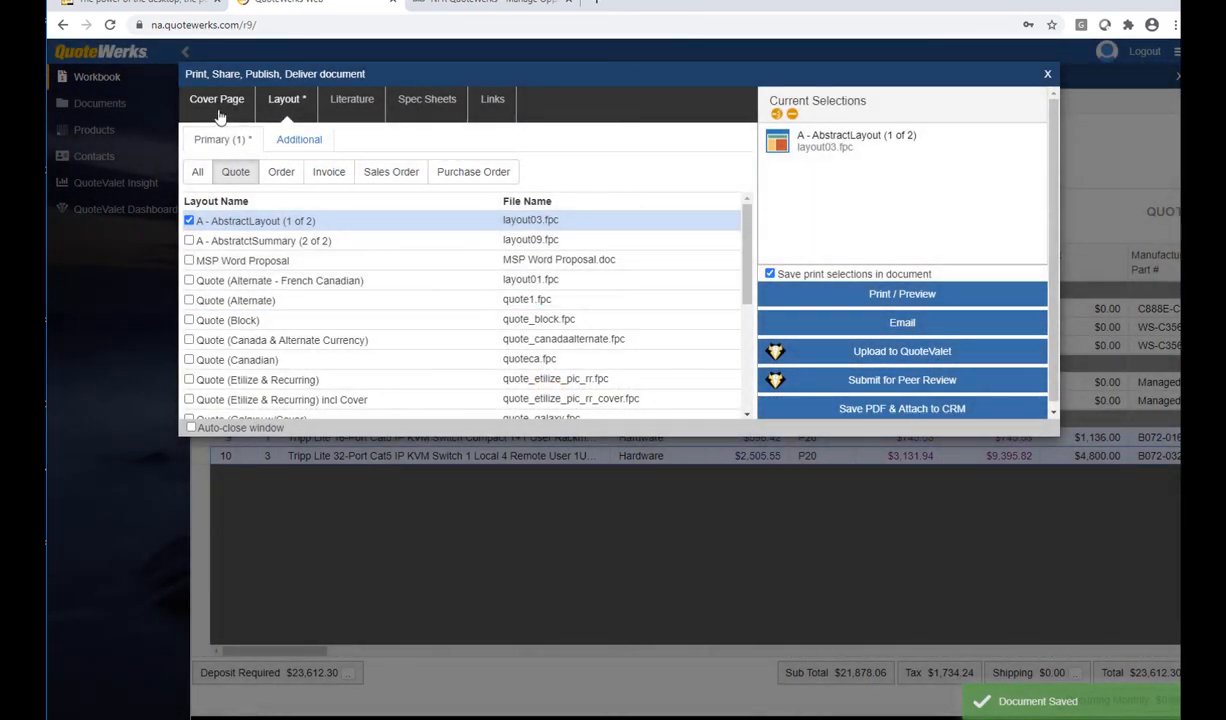
pyautogui.click(218, 108)
pyautogui.click(253, 140)
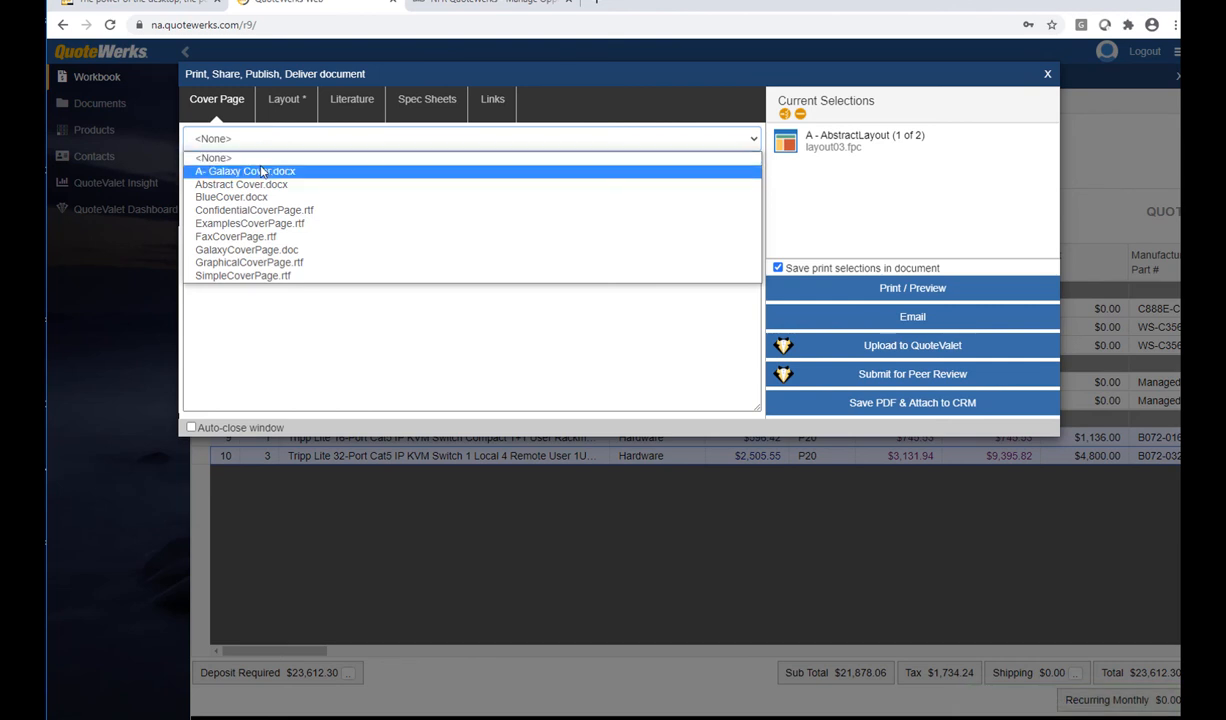
pyautogui.click(260, 171)
# Add the AbstractSummary layout and Support Agreement-A.docx literature, then generate the PDF preview
pyautogui.click(285, 104)
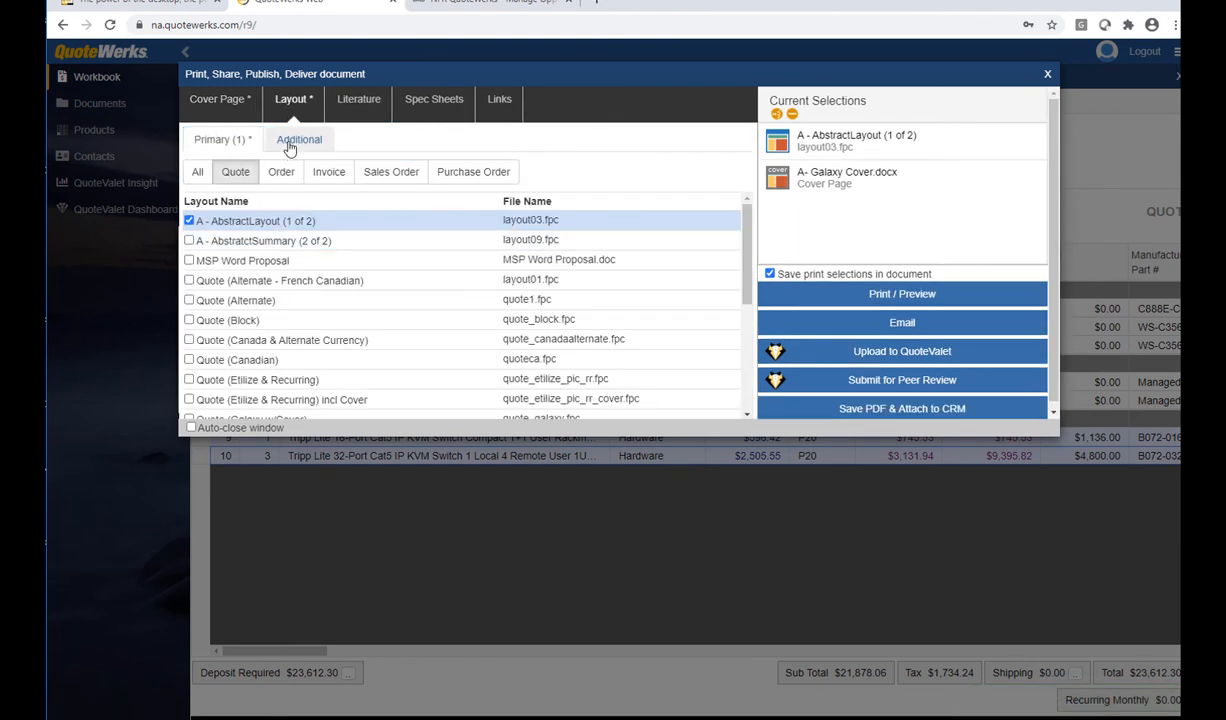
pyautogui.click(289, 145)
pyautogui.click(189, 240)
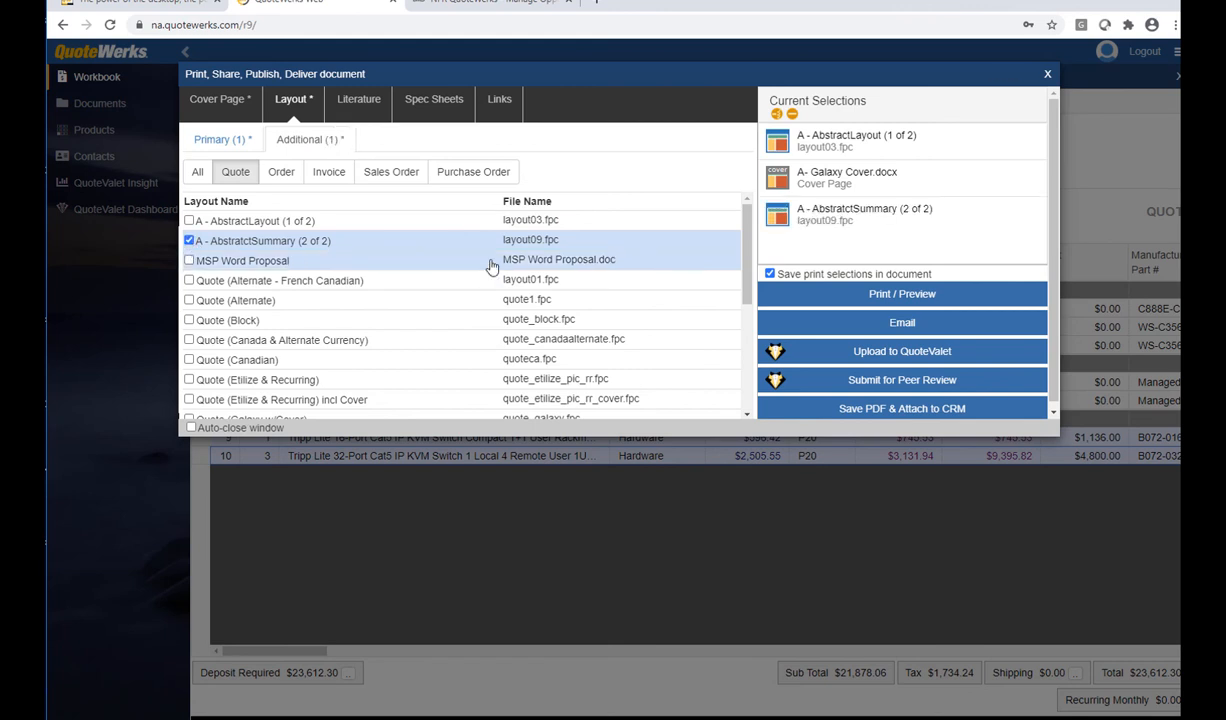
pyautogui.click(348, 104)
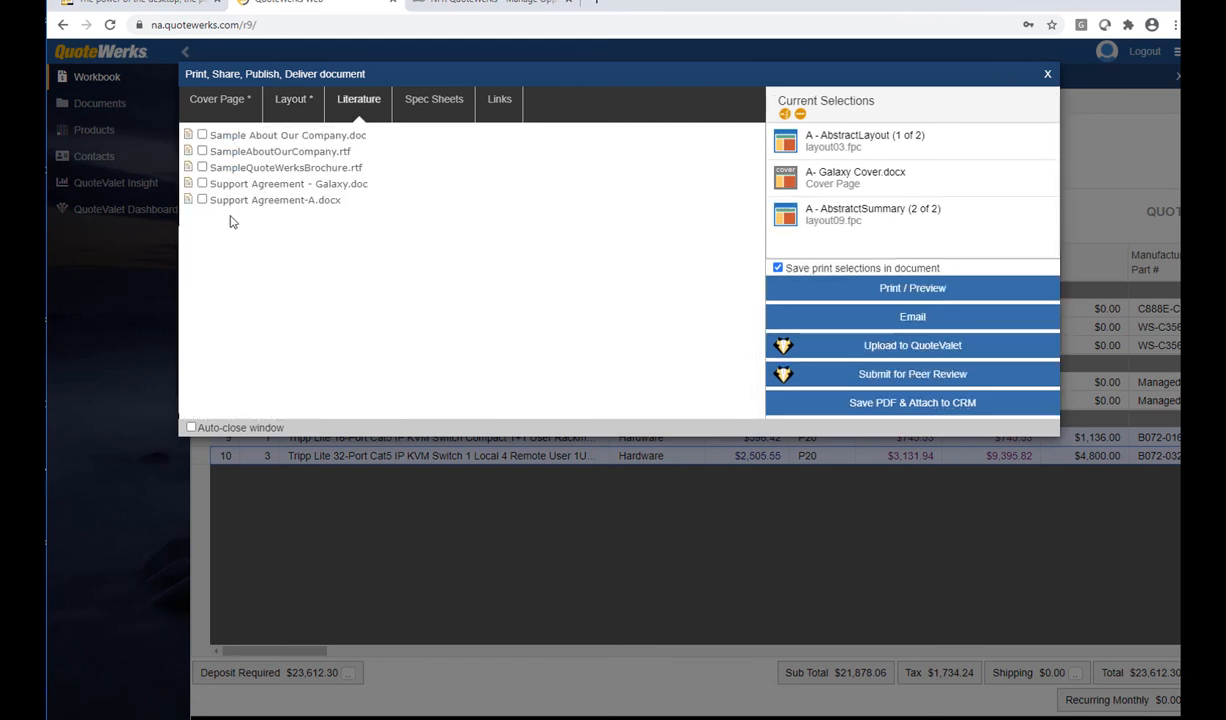
pyautogui.click(203, 200)
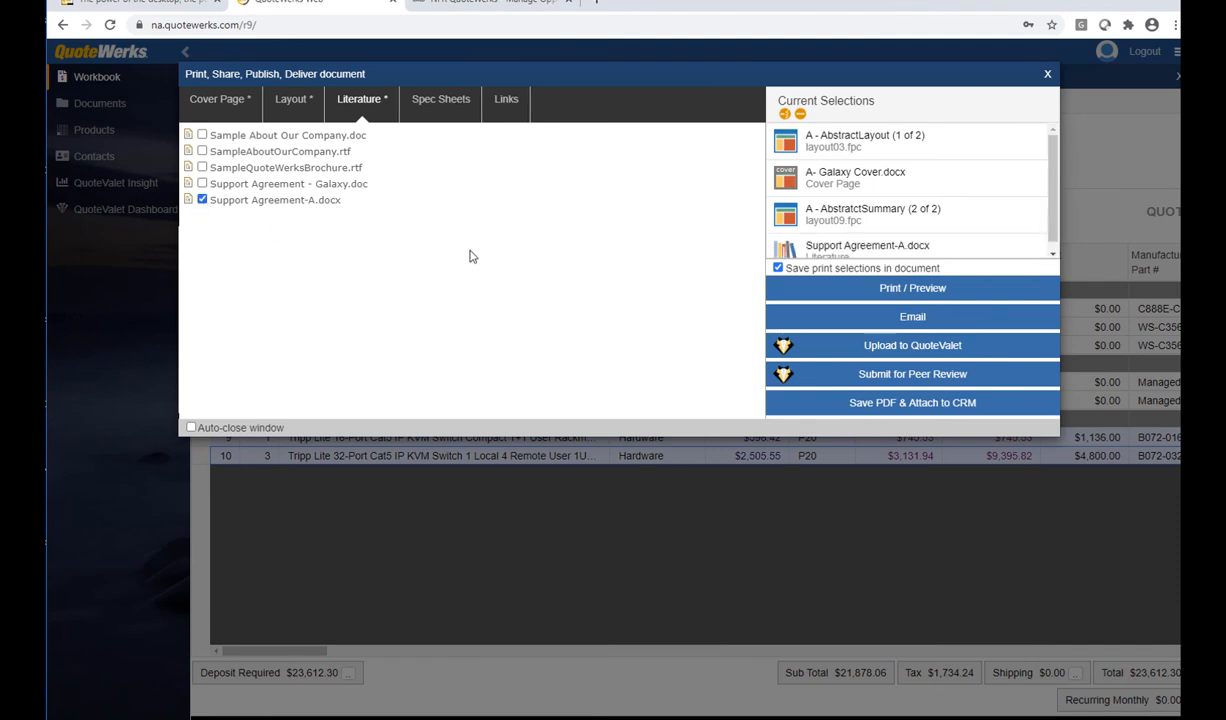
pyautogui.click(820, 288)
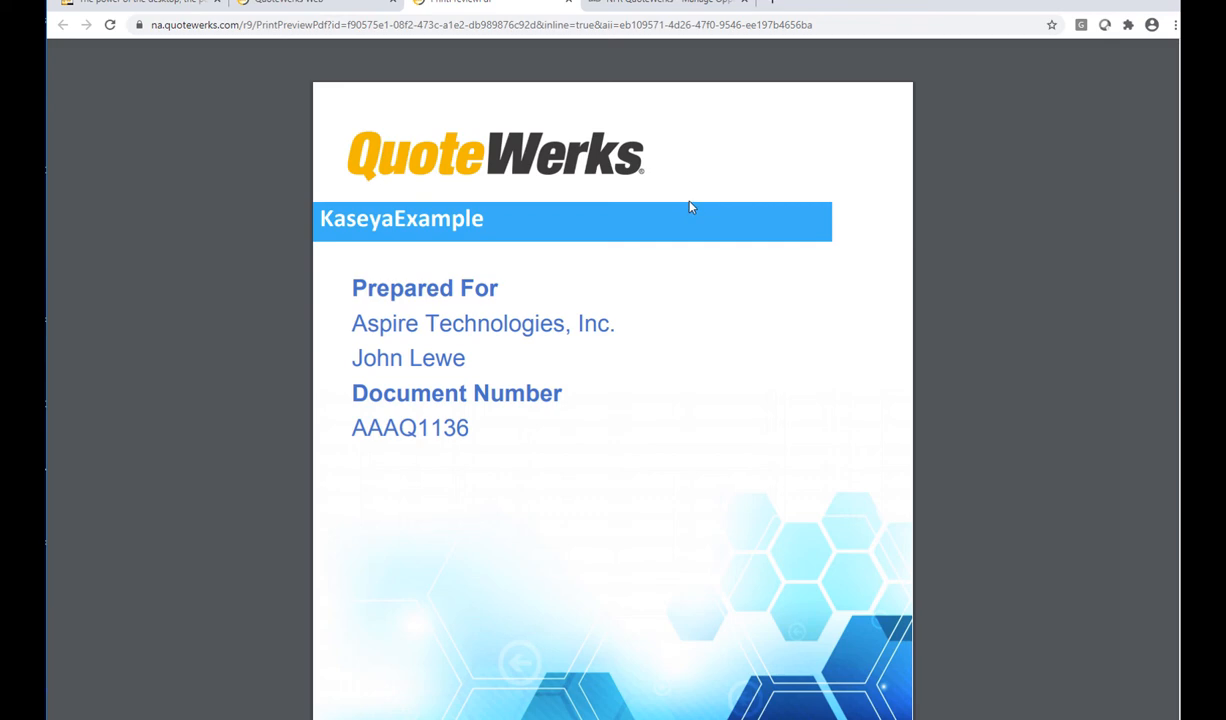
# Scroll the 11-page PDF to the Support Services Agreement on page 6, then close the preview
pyautogui.scroll(-5, 687, 208)
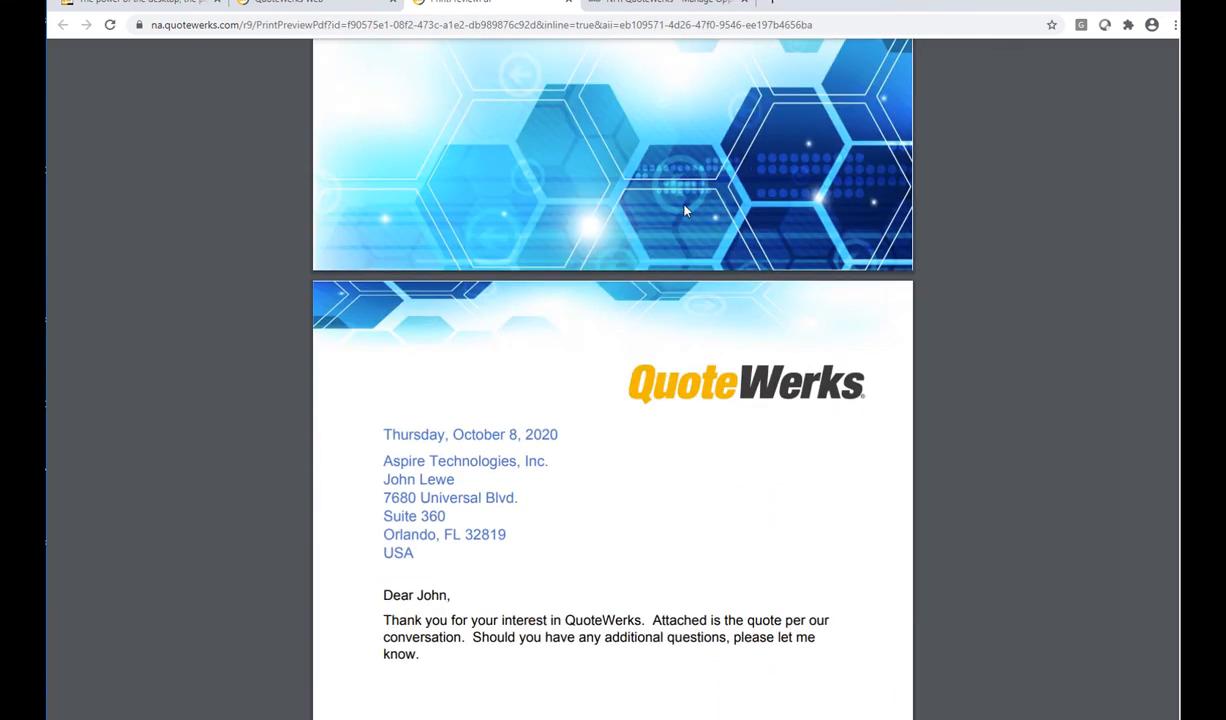
pyautogui.scroll(-10, 685, 210)
pyautogui.scroll(-2, 688, 207)
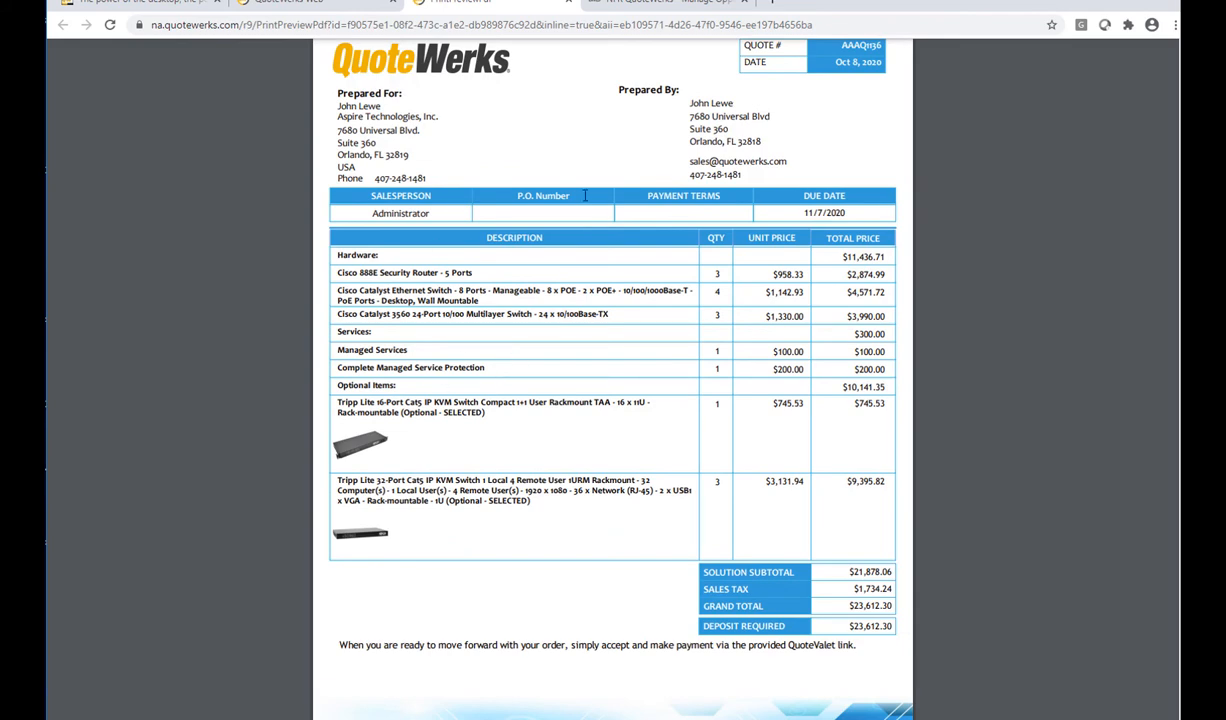
pyautogui.scroll(-10, 585, 196)
pyautogui.scroll(-2, 585, 196)
pyautogui.scroll(-7, 590, 200)
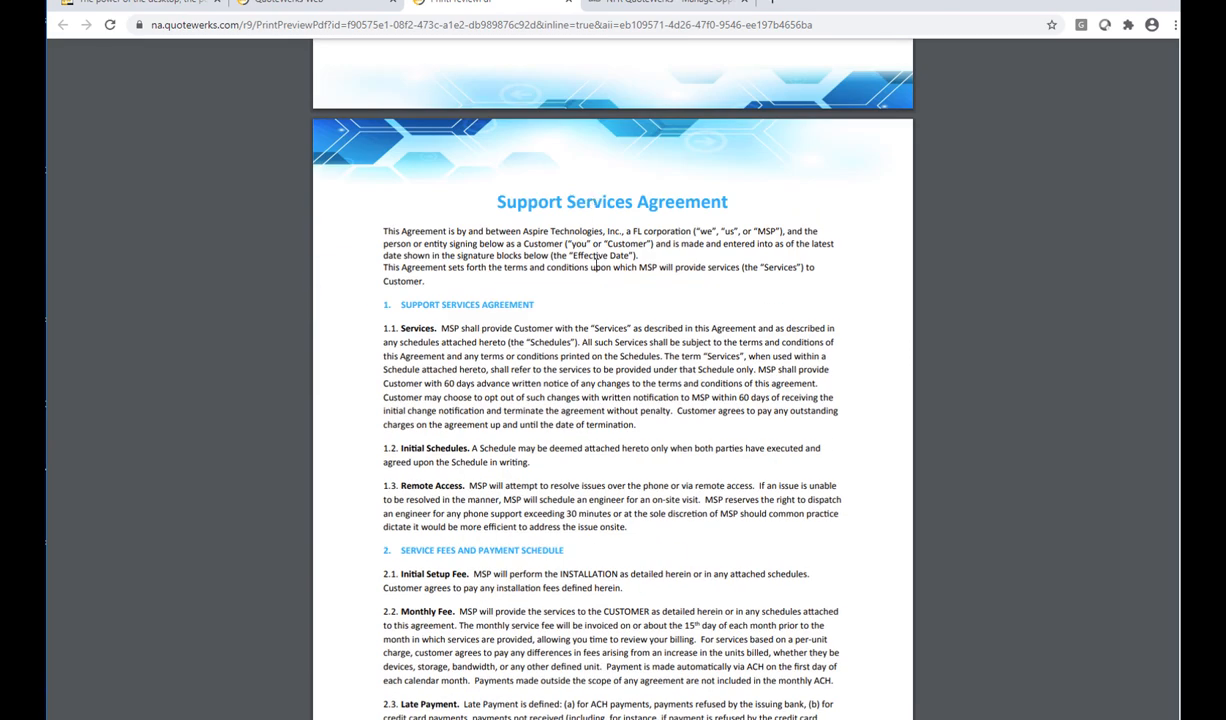
pyautogui.click(568, 2)
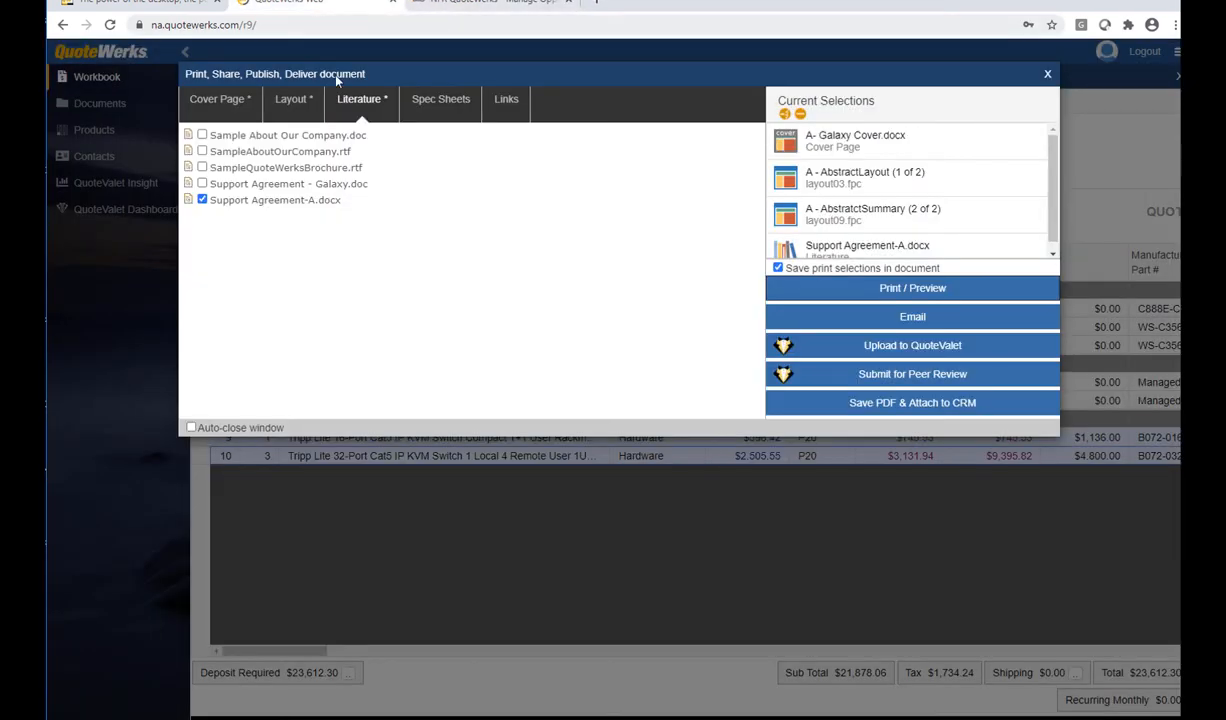
# Upload quote AAAQ1136 to QuoteValet as CustomerFacing and preview its web page
pyautogui.click(891, 350)
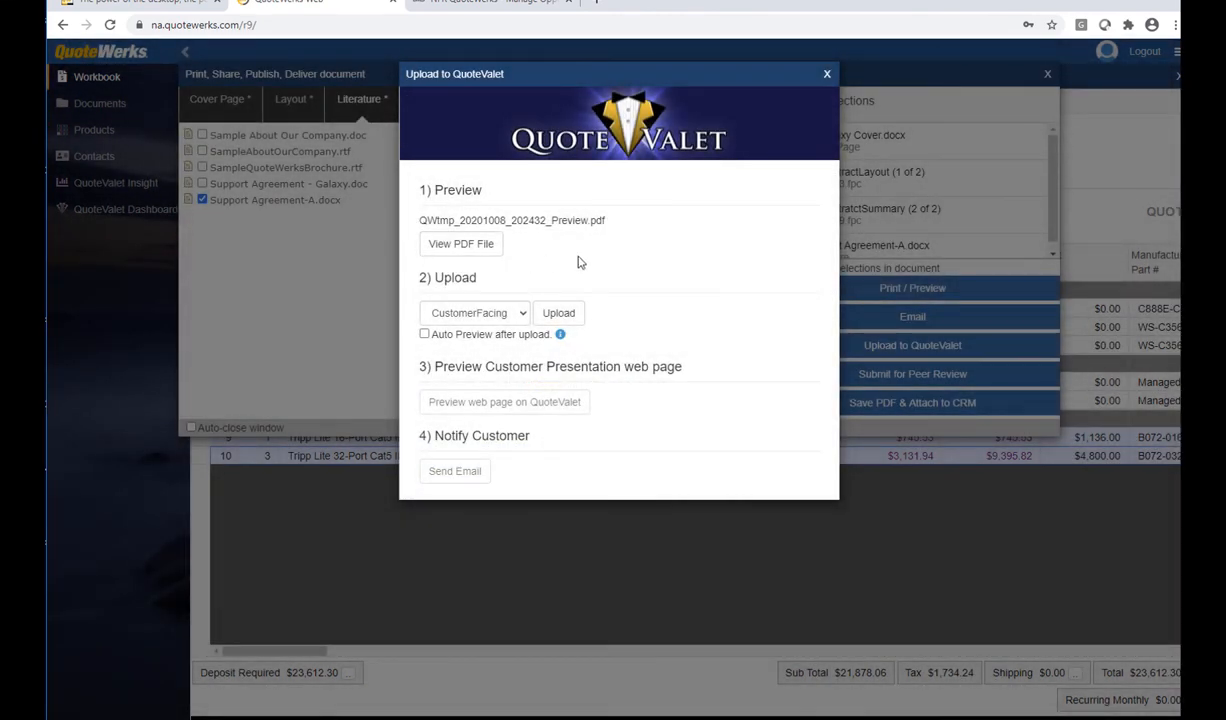
pyautogui.click(556, 316)
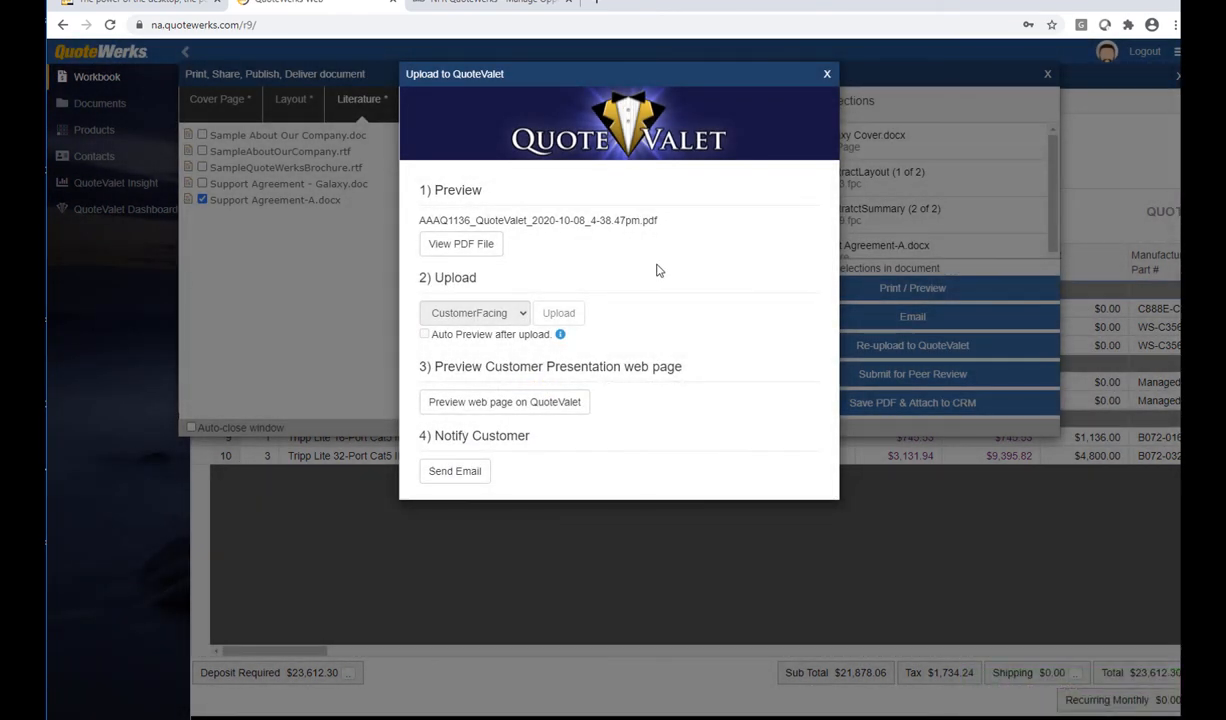
pyautogui.click(520, 401)
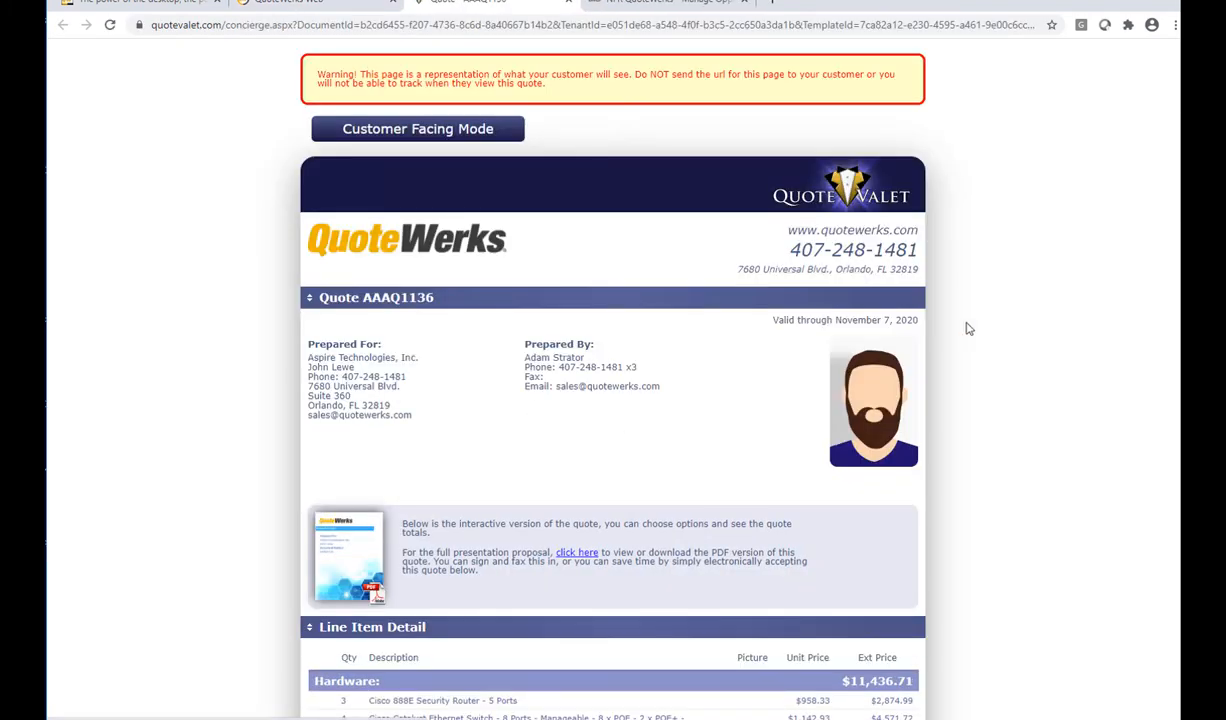
# Review the QuoteValet page's line items, $23,612.30 total and acceptance form, then return to QuoteWerks
pyautogui.scroll(-2, 990, 237)
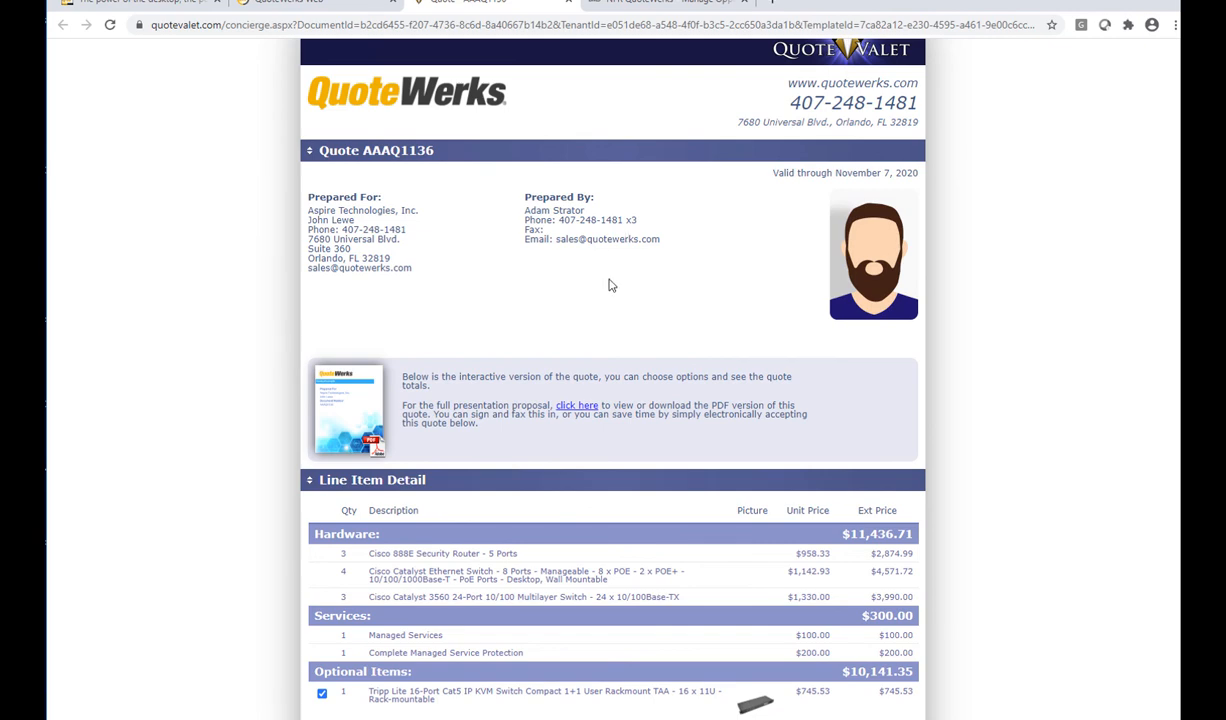
pyautogui.scroll(-2, 500, 270)
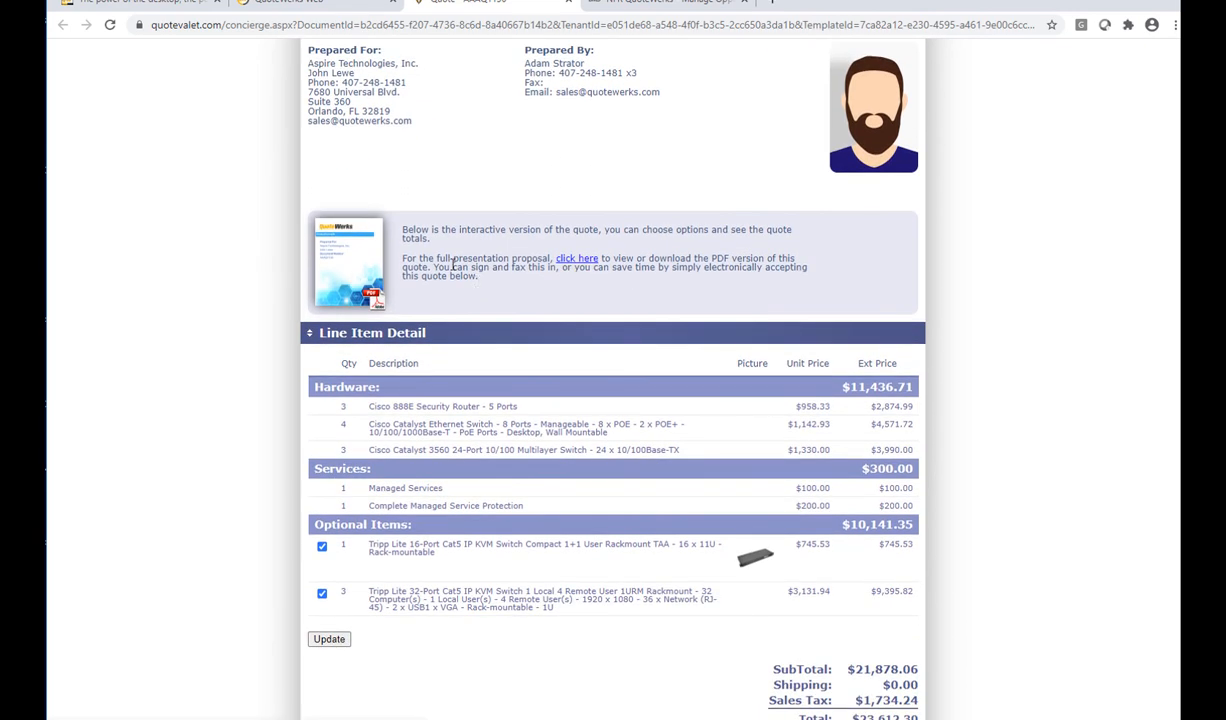
pyautogui.scroll(-3, 1037, 270)
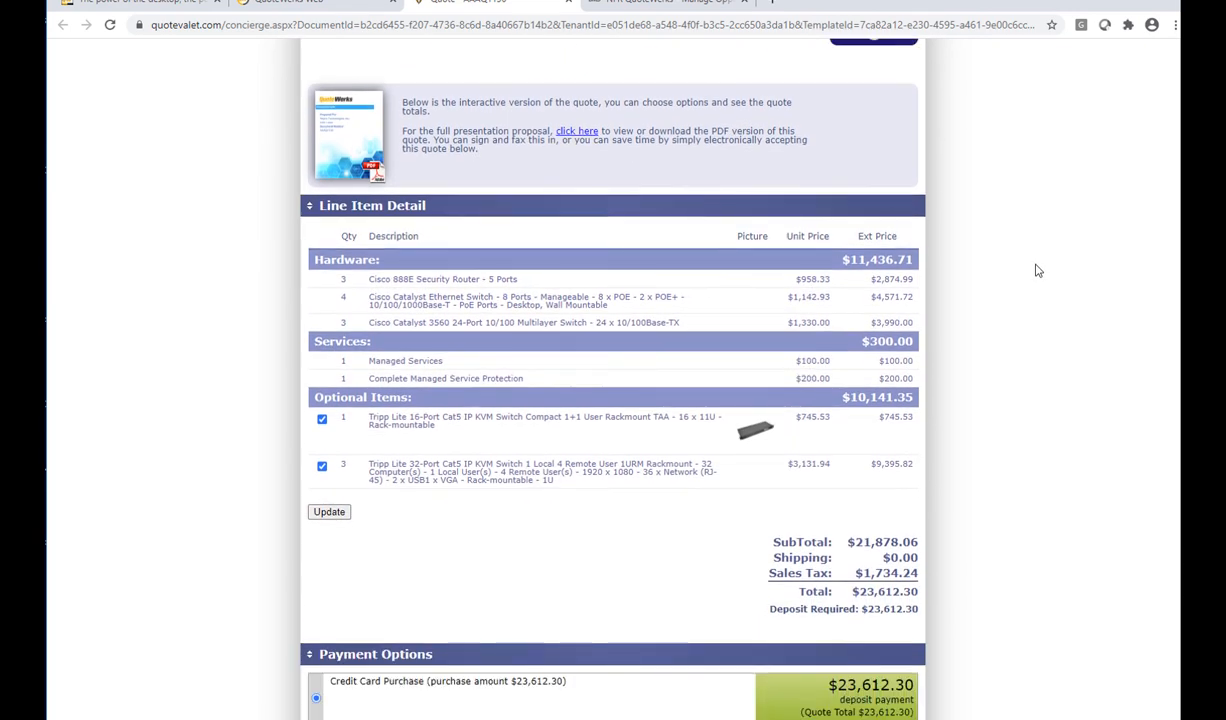
pyautogui.scroll(-10, 1037, 270)
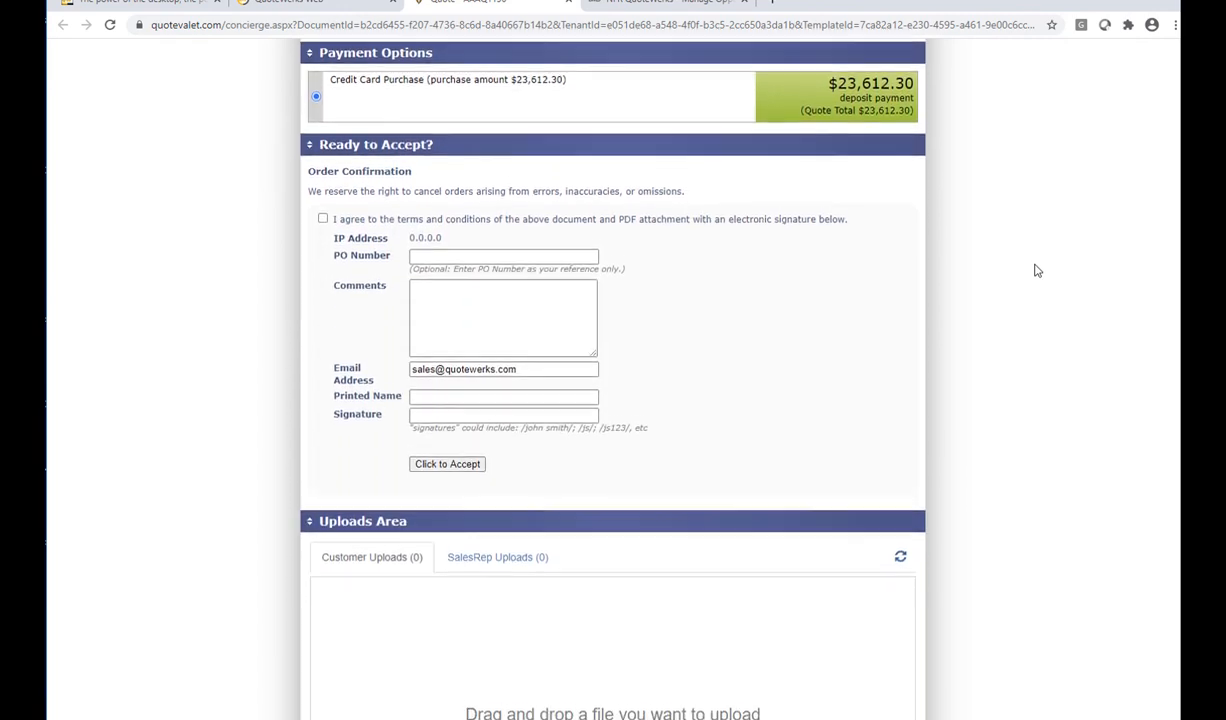
pyautogui.scroll(20, 1037, 270)
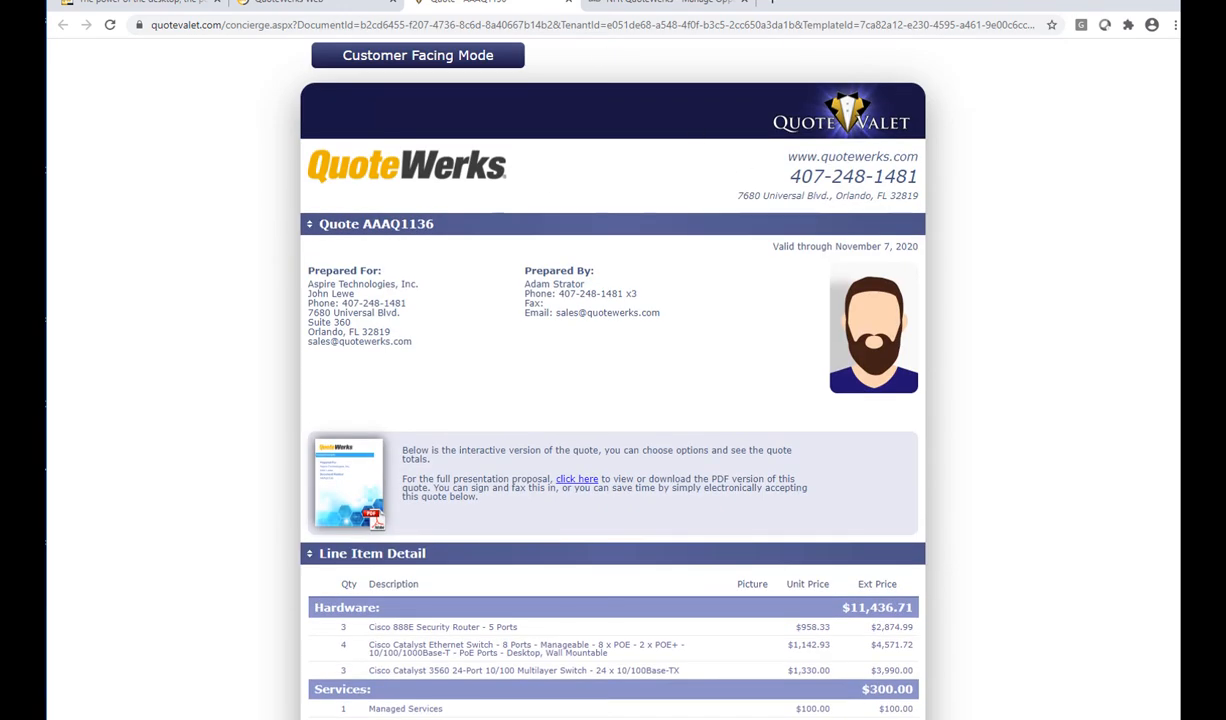
pyautogui.click(300, 5)
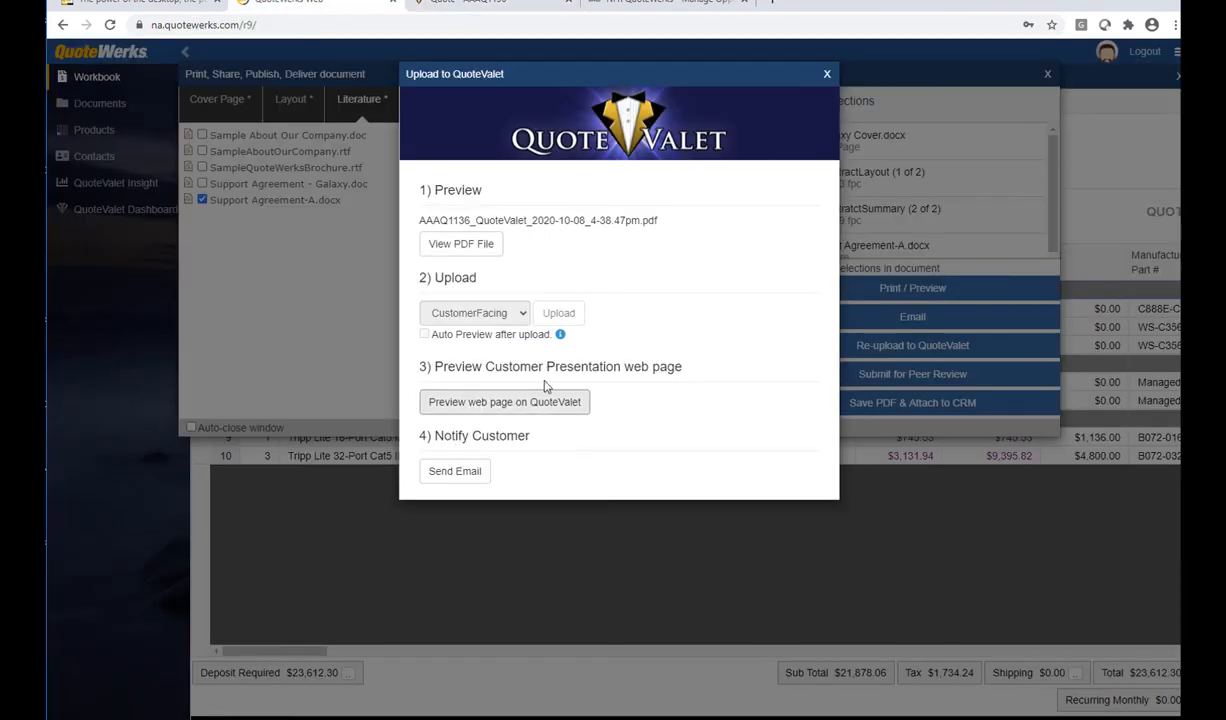
# Send the contact the 'Your quote is ready on QuoteValet.com' email without a template
pyautogui.click(450, 471)
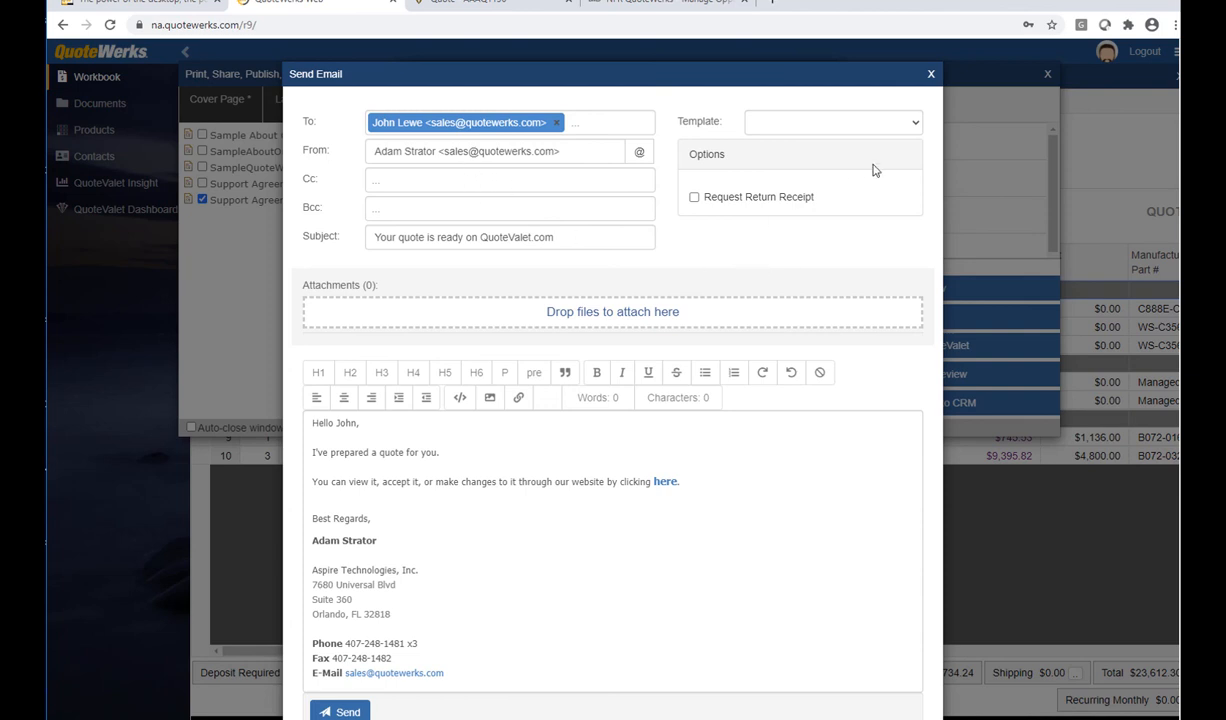
pyautogui.click(917, 125)
pyautogui.click(918, 127)
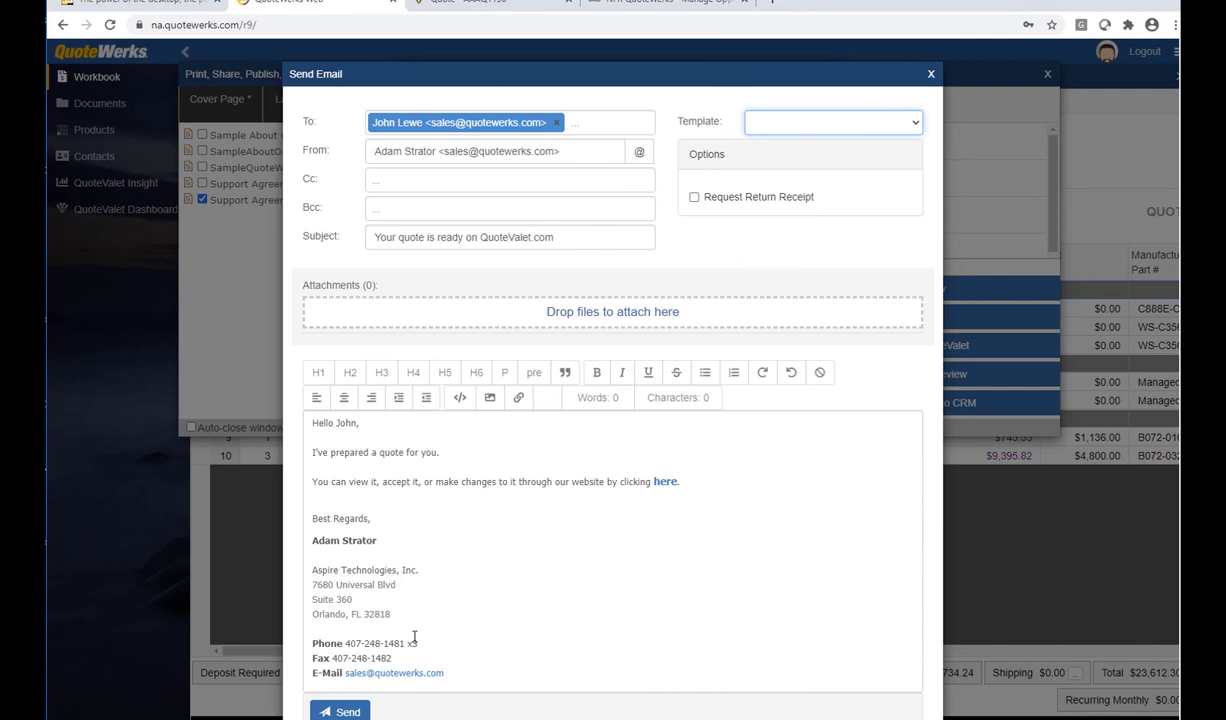
pyautogui.scroll(-1, 430, 630)
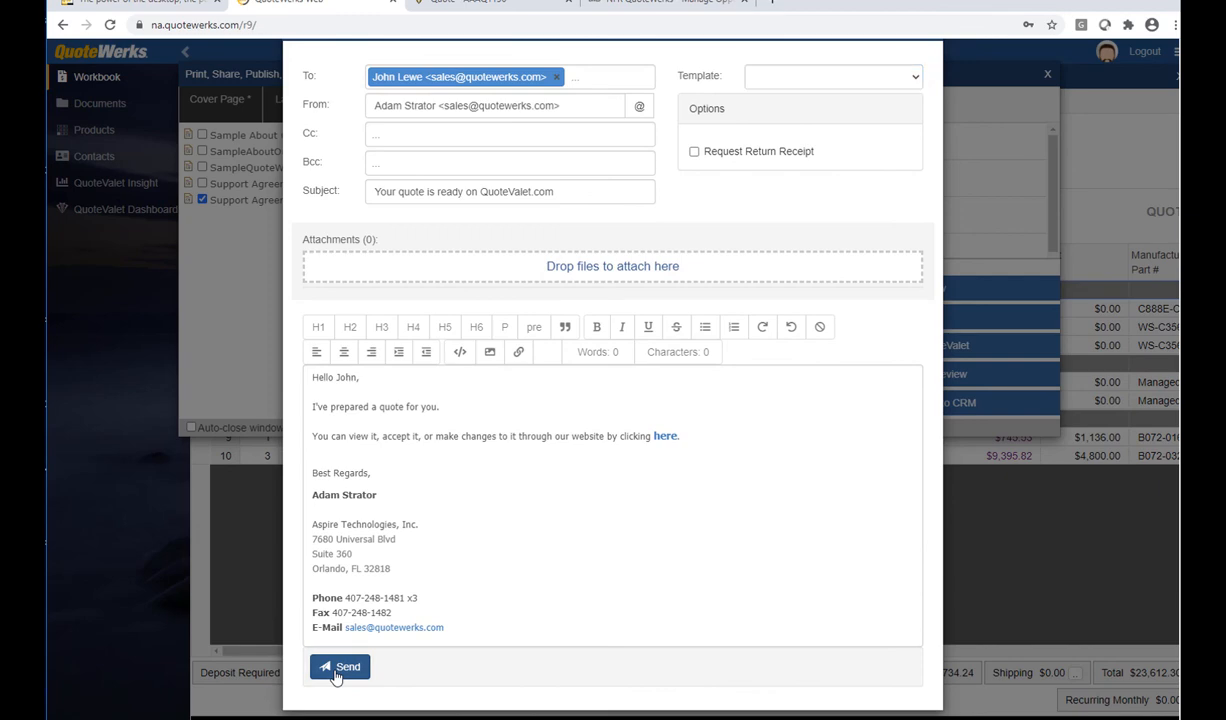
pyautogui.click(338, 667)
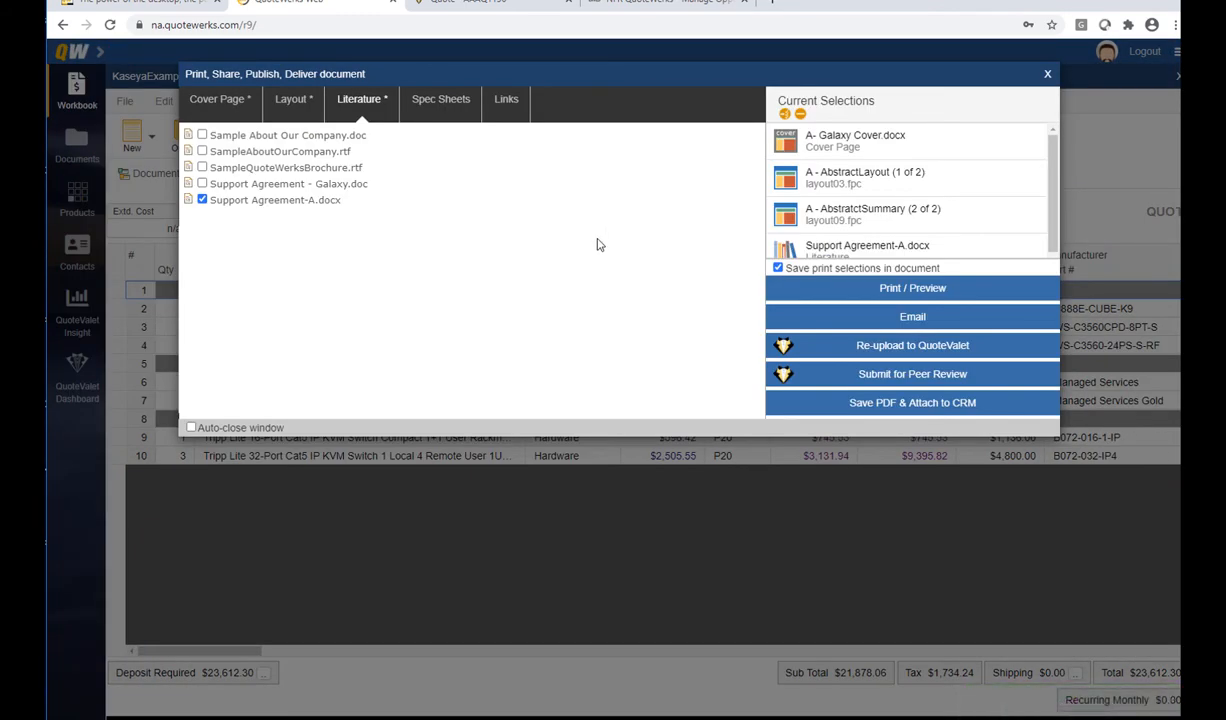
# Close the delivery window and check the QuoteValet tab's new upload and $23,612.30 balance
pyautogui.click(1047, 73)
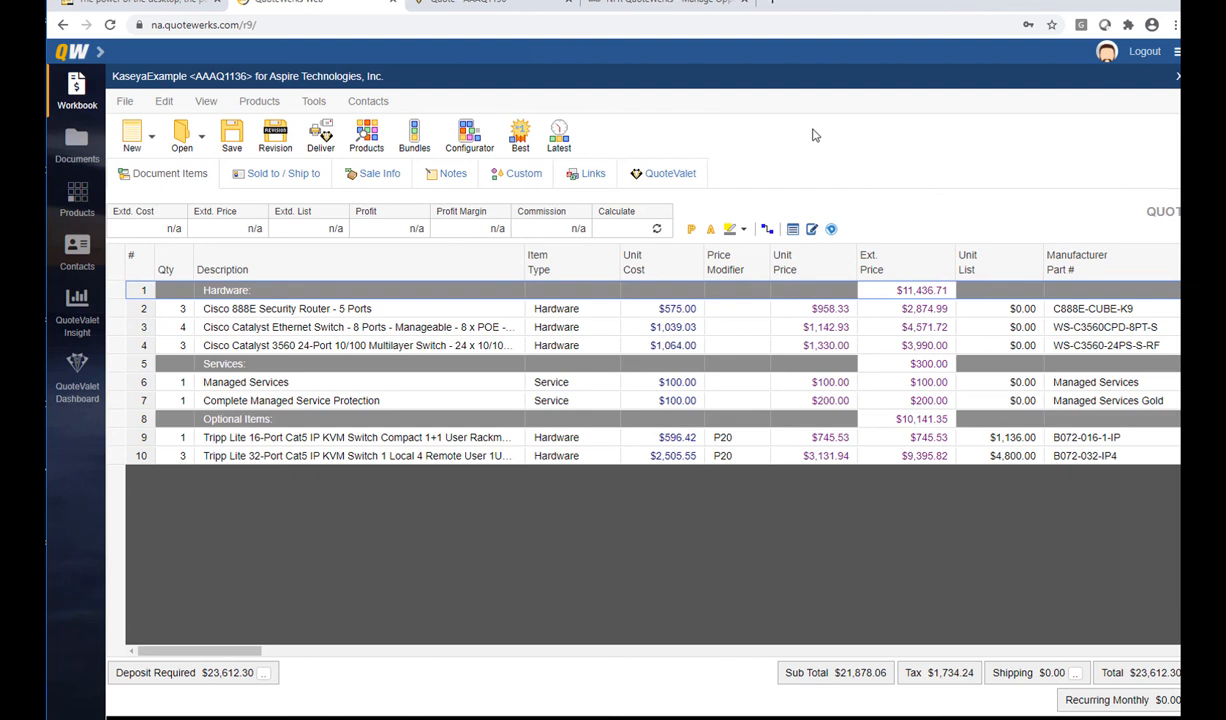
pyautogui.click(688, 170)
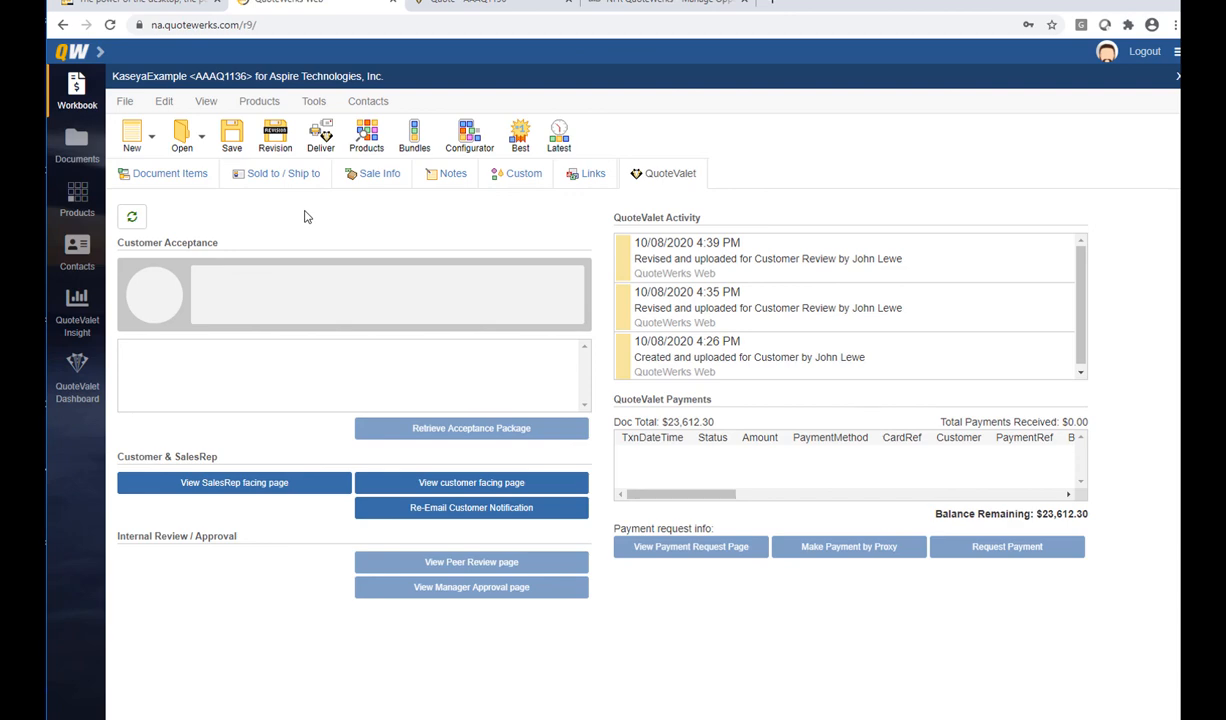
pyautogui.click(125, 101)
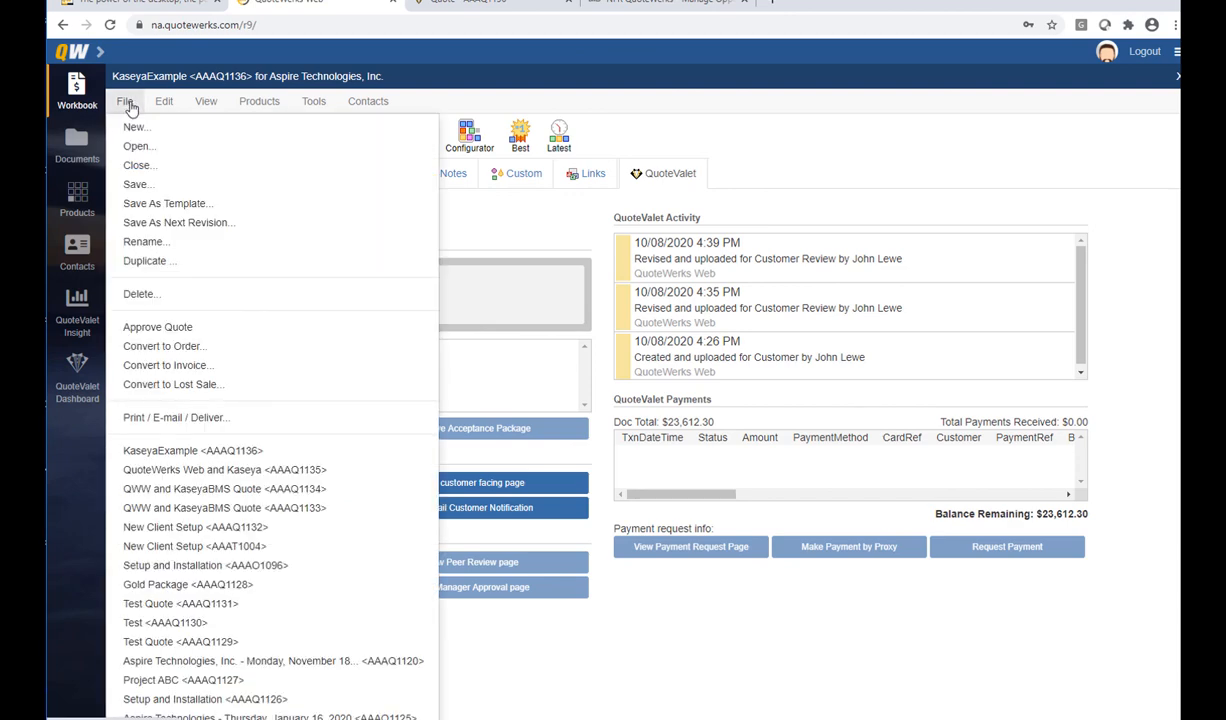
# Convert AAAQ1136 to order AAAO1139 and save the BMS opportunity as Won at 100%
pyautogui.click(189, 346)
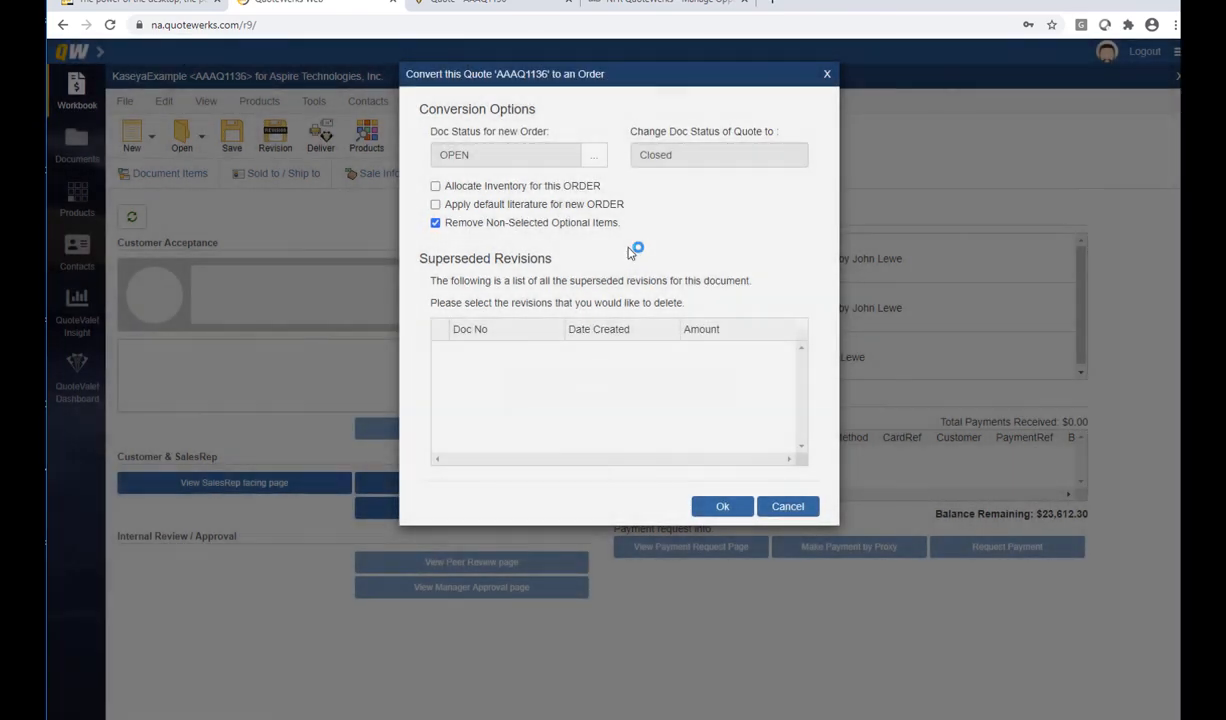
pyautogui.click(720, 505)
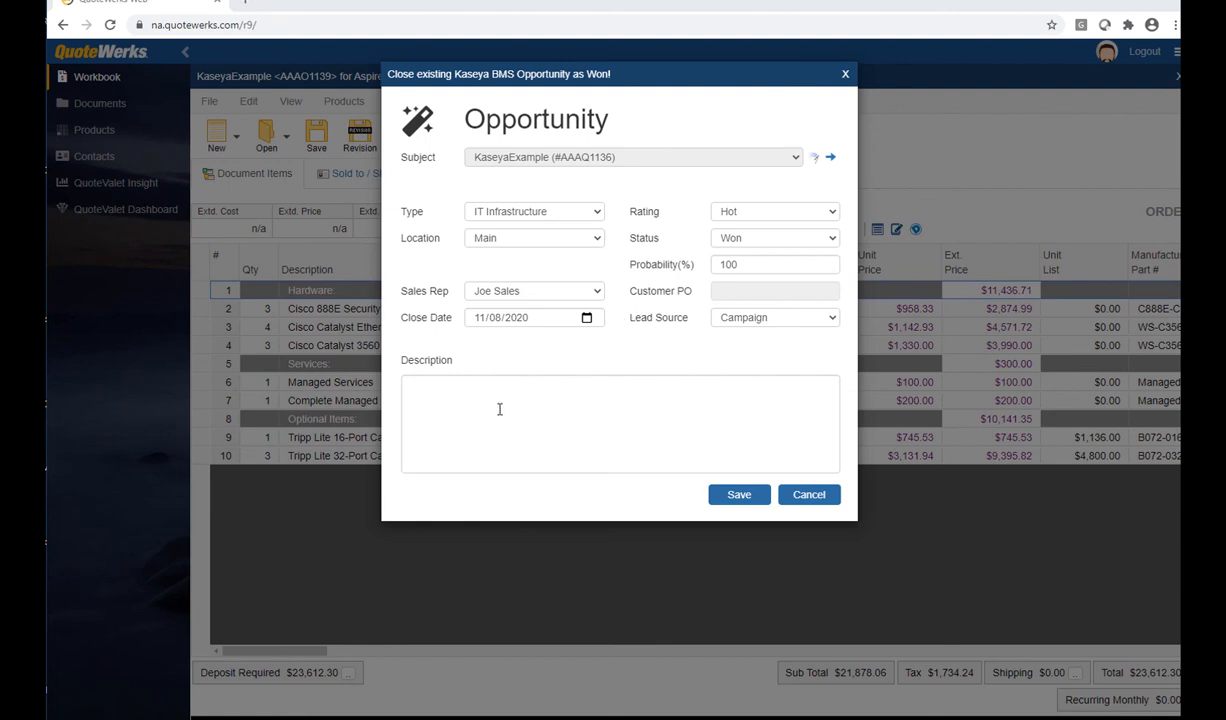
pyautogui.click(739, 494)
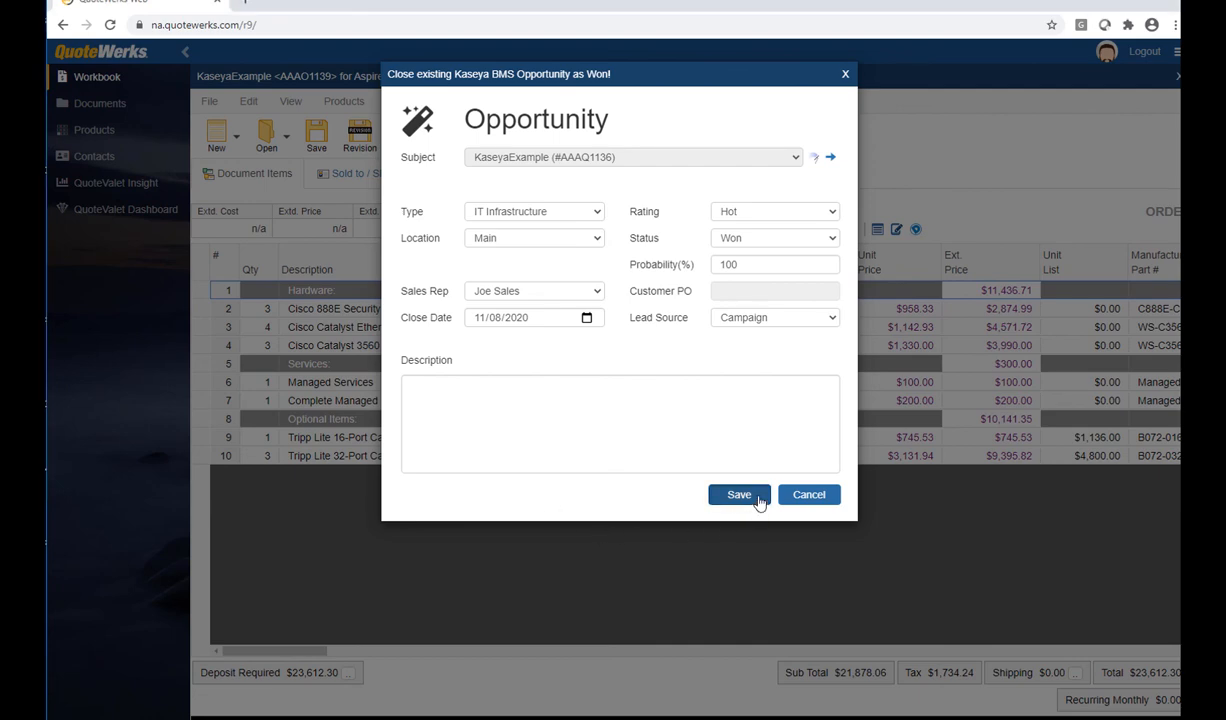